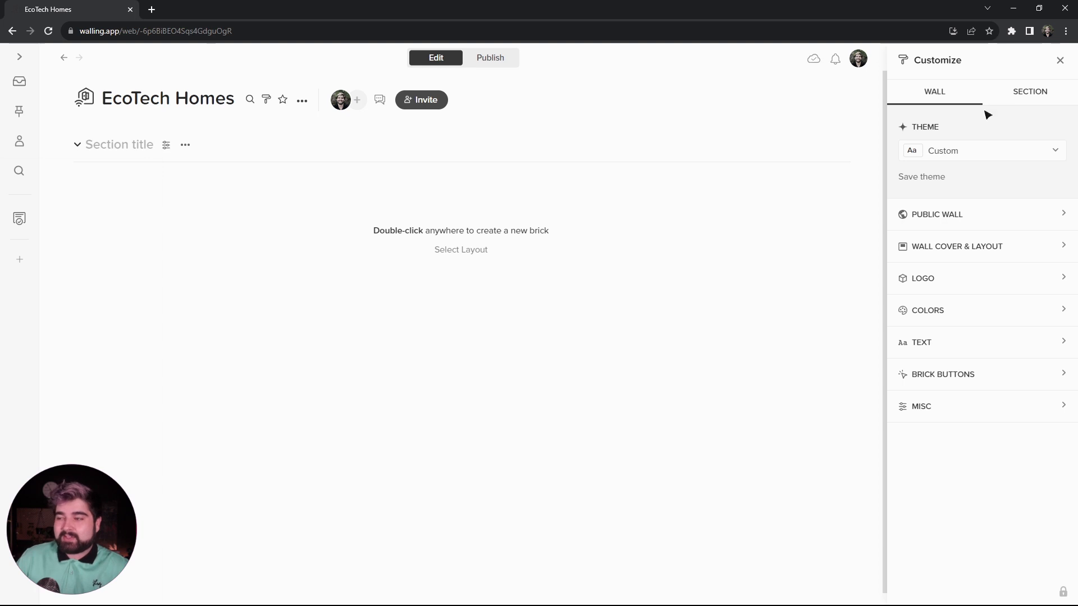
- Examine the available wall themes and the public wall settings
click(1021, 93)
click(962, 94)
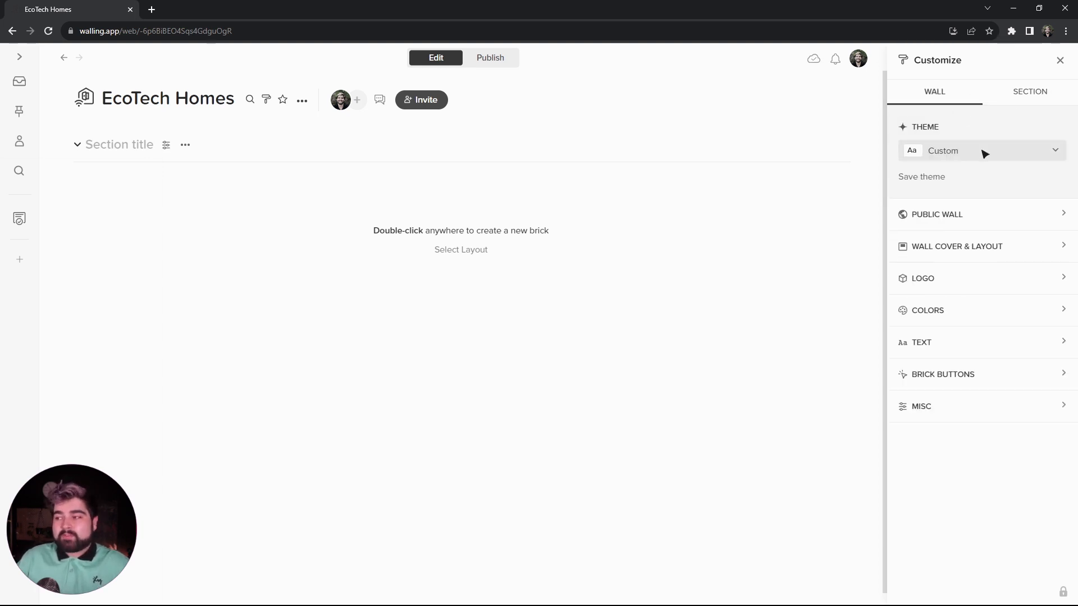
click(984, 153)
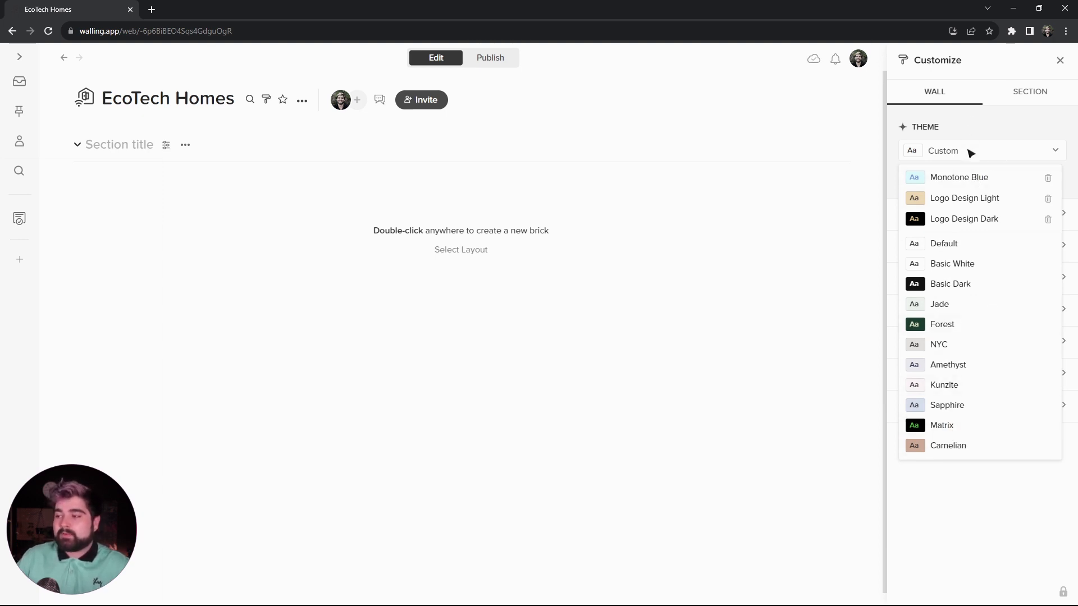
click(971, 153)
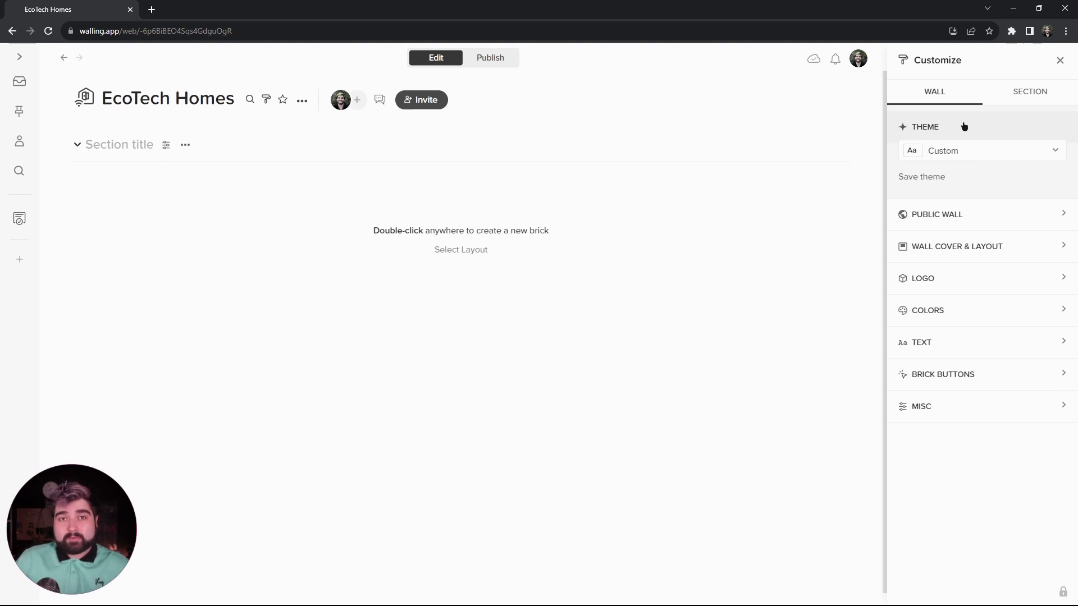
click(969, 212)
- Turn on the wall cover in the wall's cover and layout settings
double_click(971, 347)
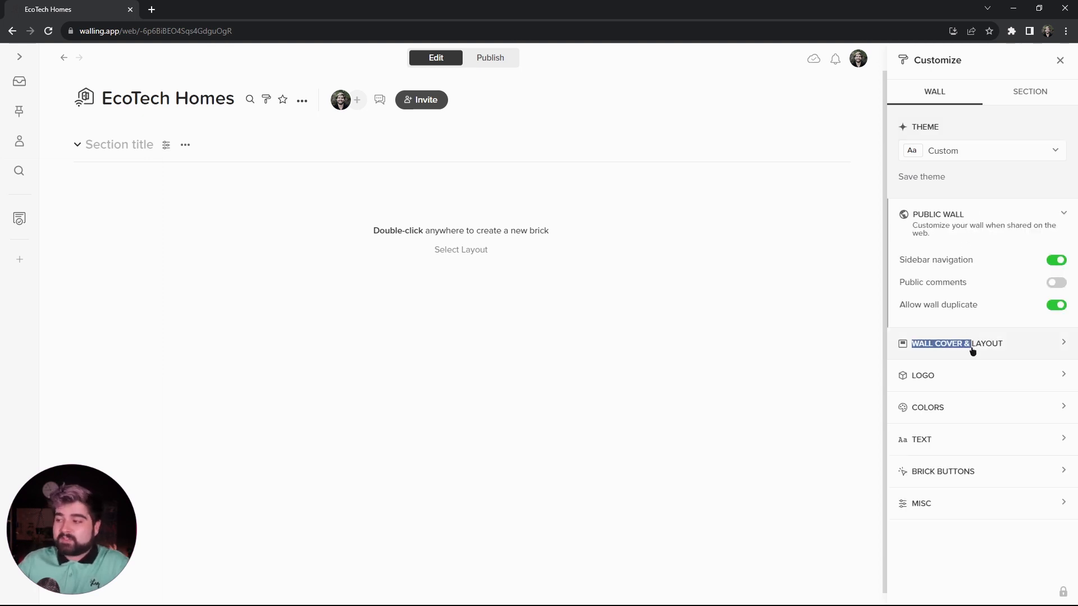
click(972, 344)
click(1054, 275)
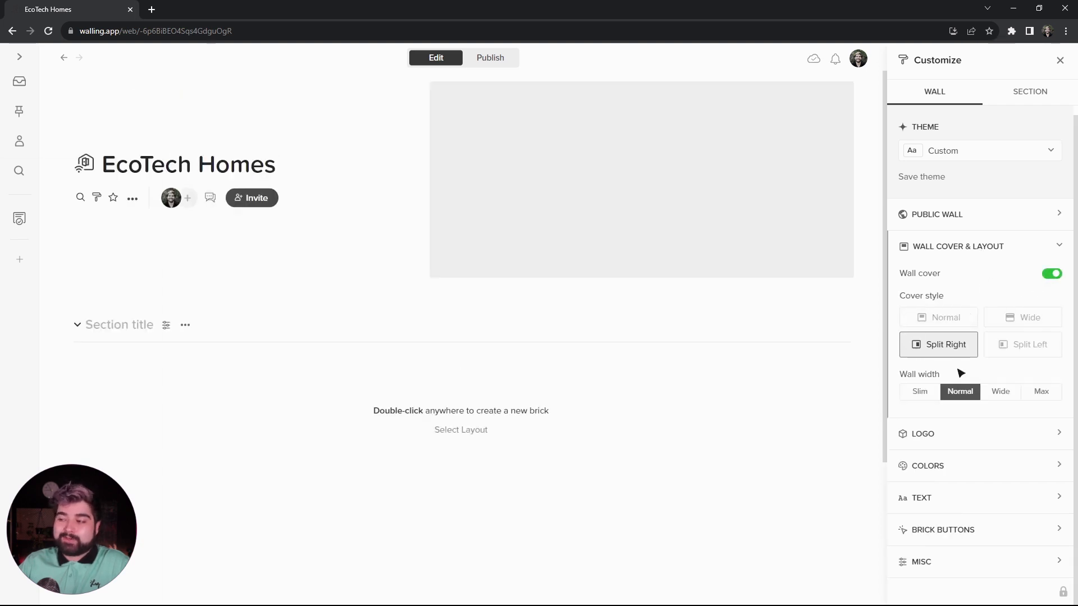
- Examine the wall's logo, color, text, brick button and miscellaneous settings
scroll(954, 393, down, 1)
click(951, 426)
click(950, 352)
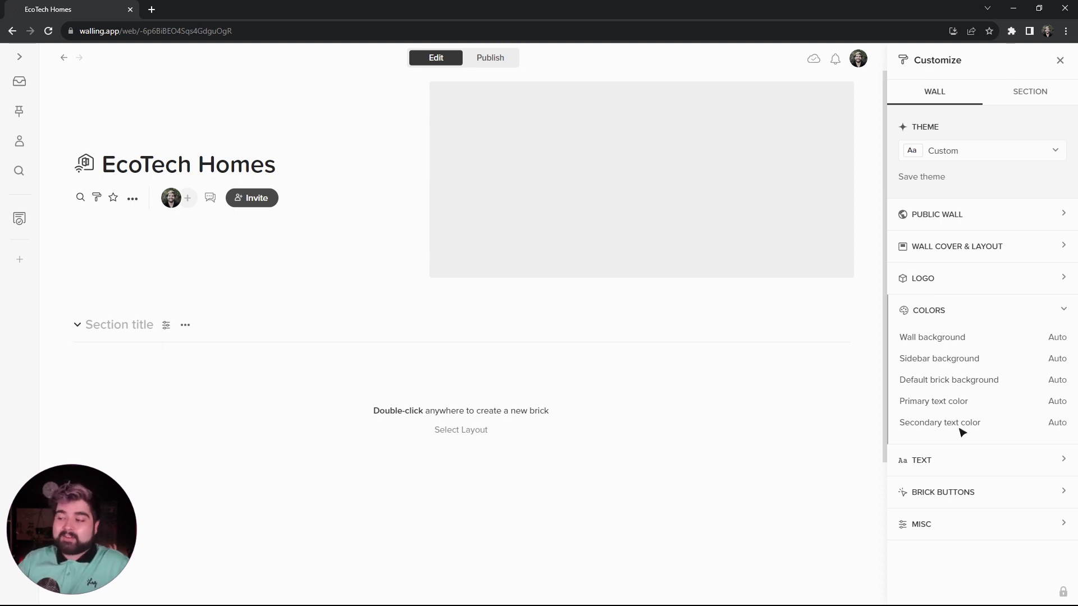
click(954, 460)
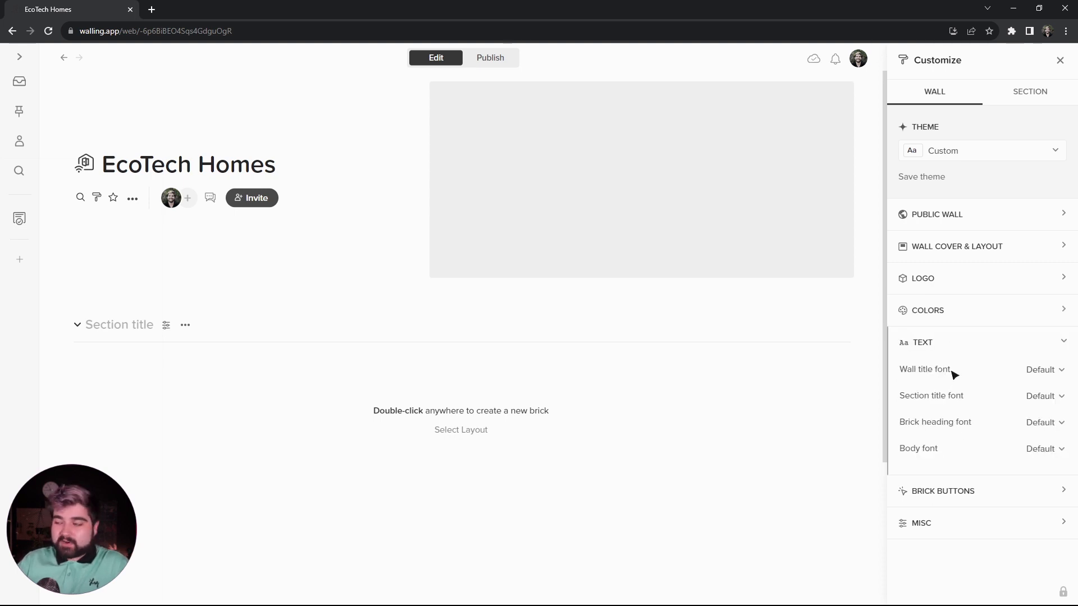
click(950, 492)
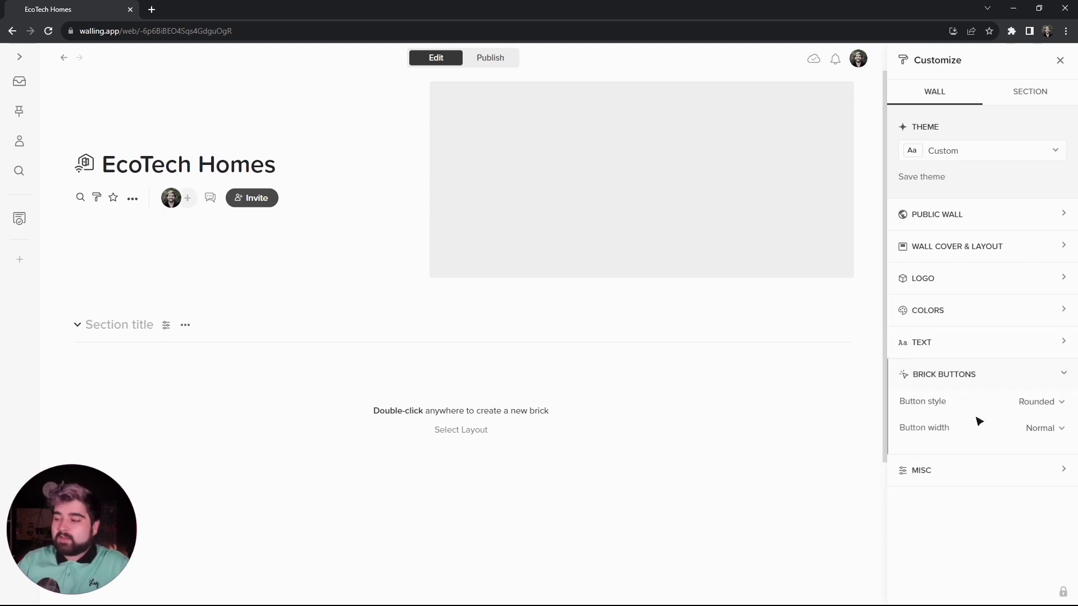
click(950, 471)
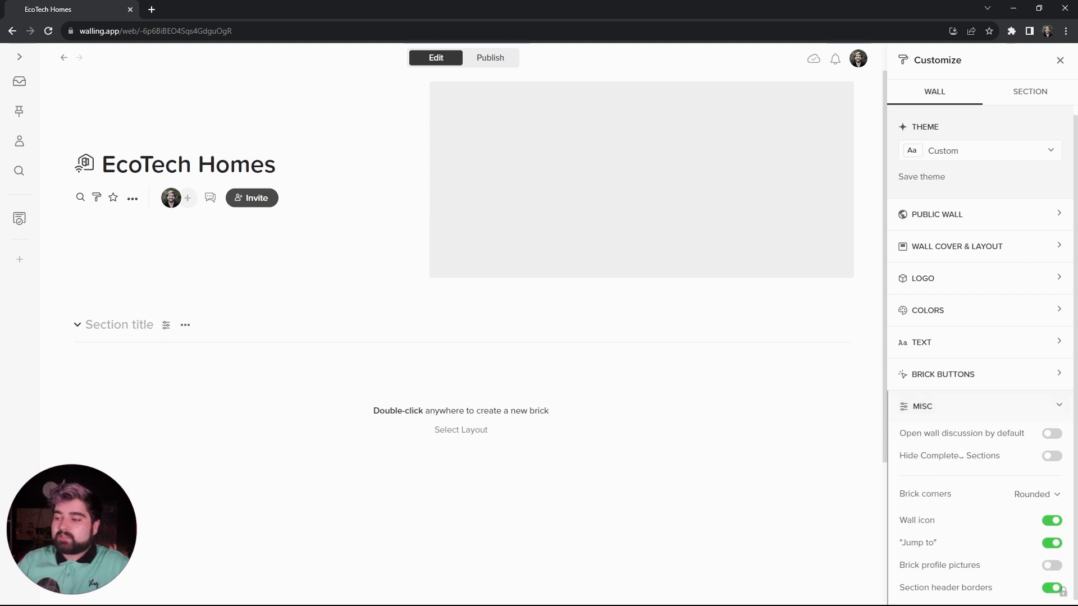
scroll(970, 432, down, 1)
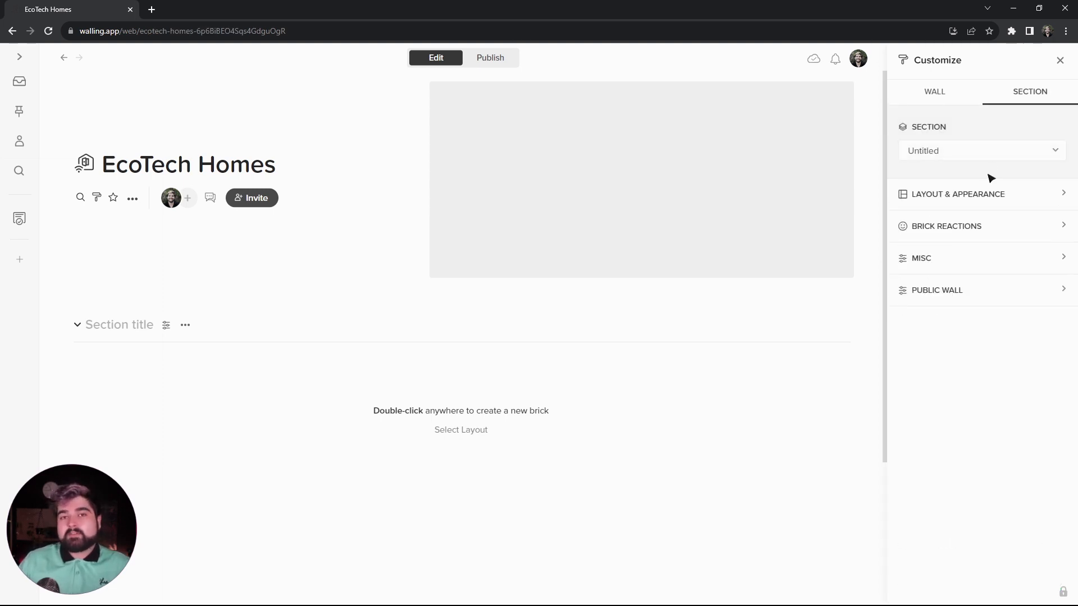
- Examine the untitled section's layout and appearance, brick reactions, miscellaneous and public wall settings, and return to the wall settings
click(974, 159)
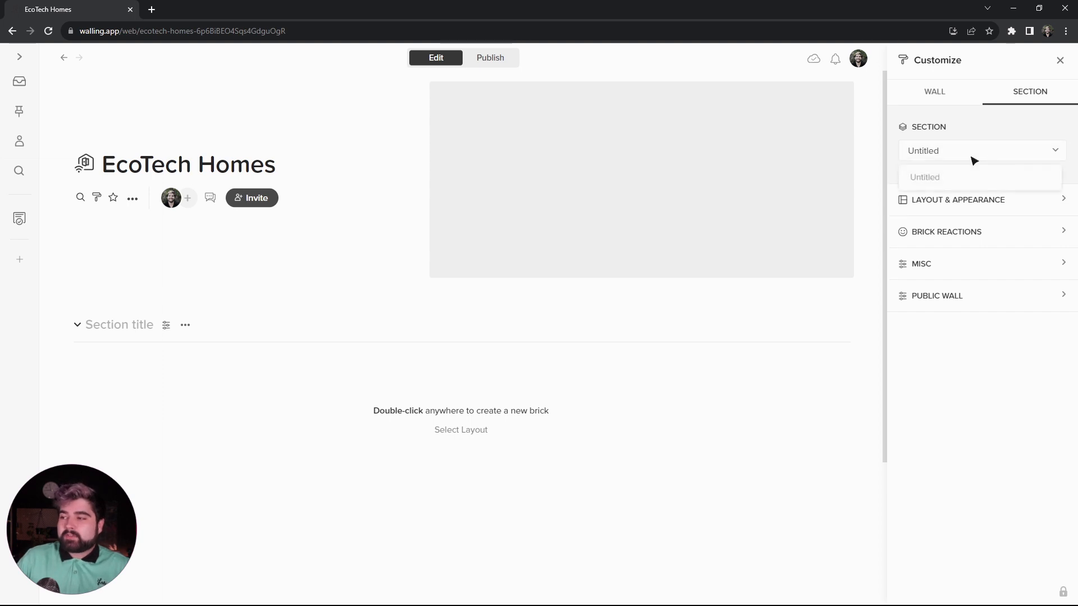
click(961, 157)
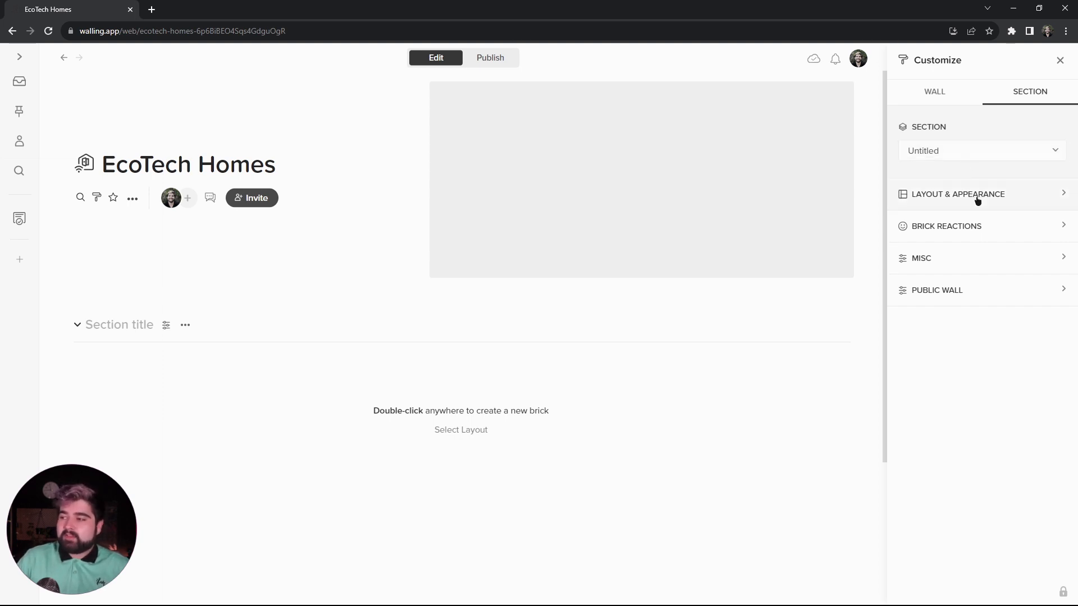
click(977, 196)
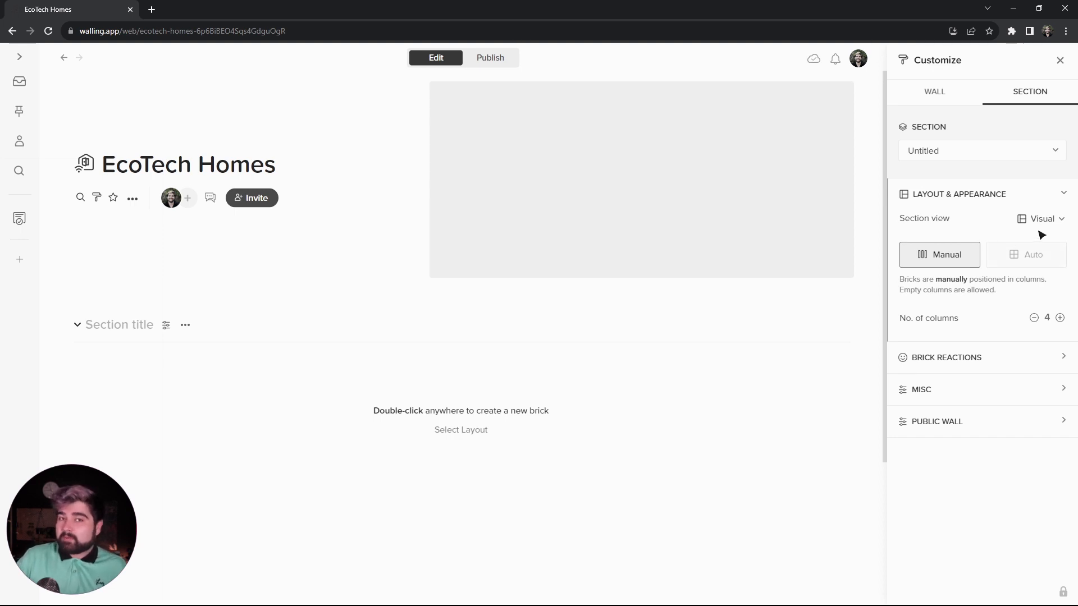
click(958, 366)
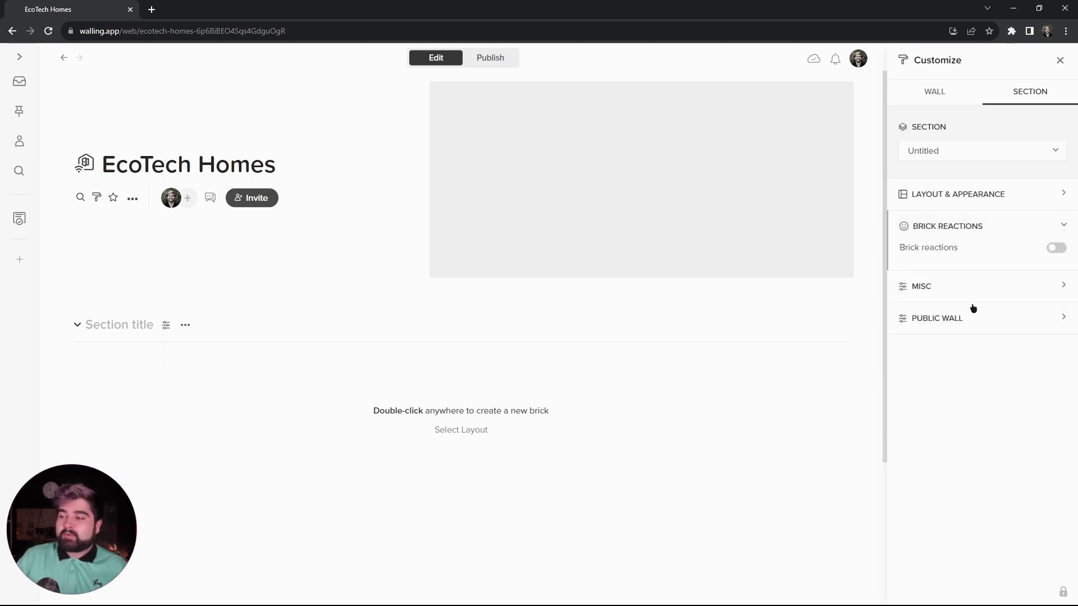
click(966, 286)
click(963, 345)
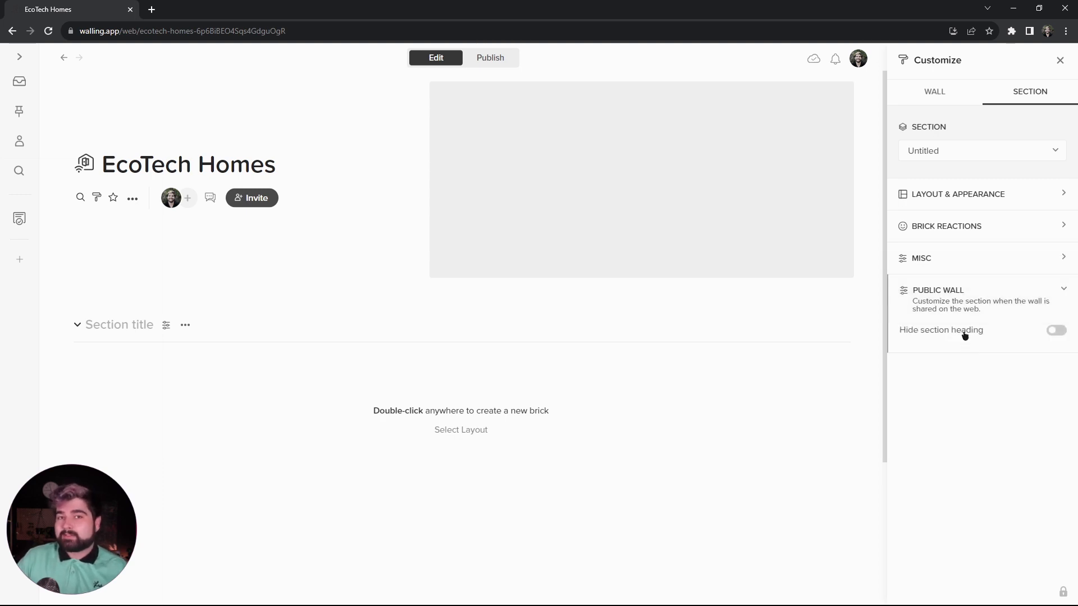
click(908, 94)
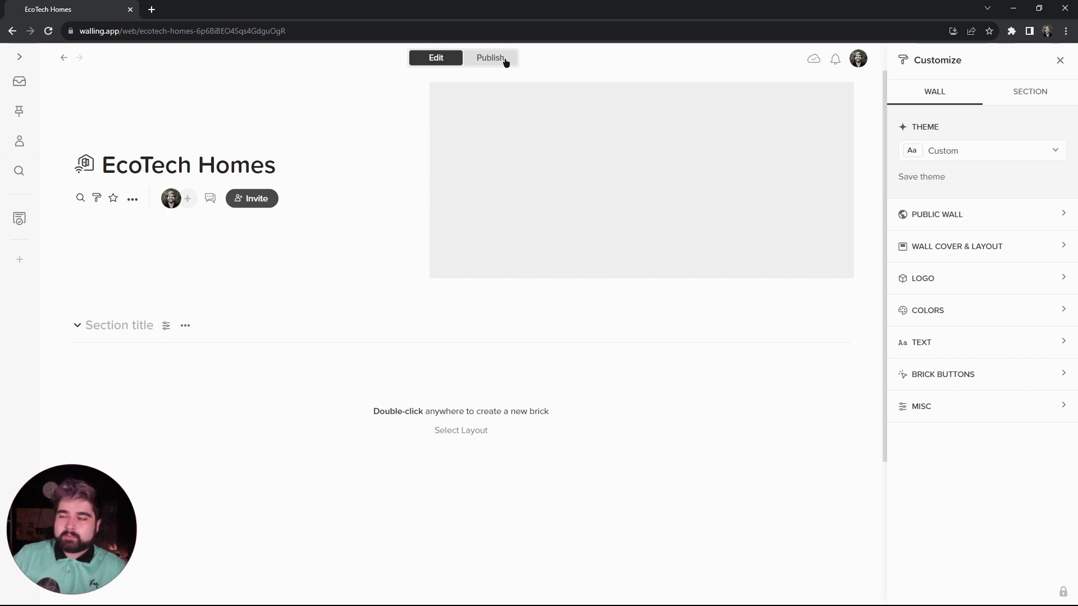
- Preview the published version of the wall and return to editing
click(489, 60)
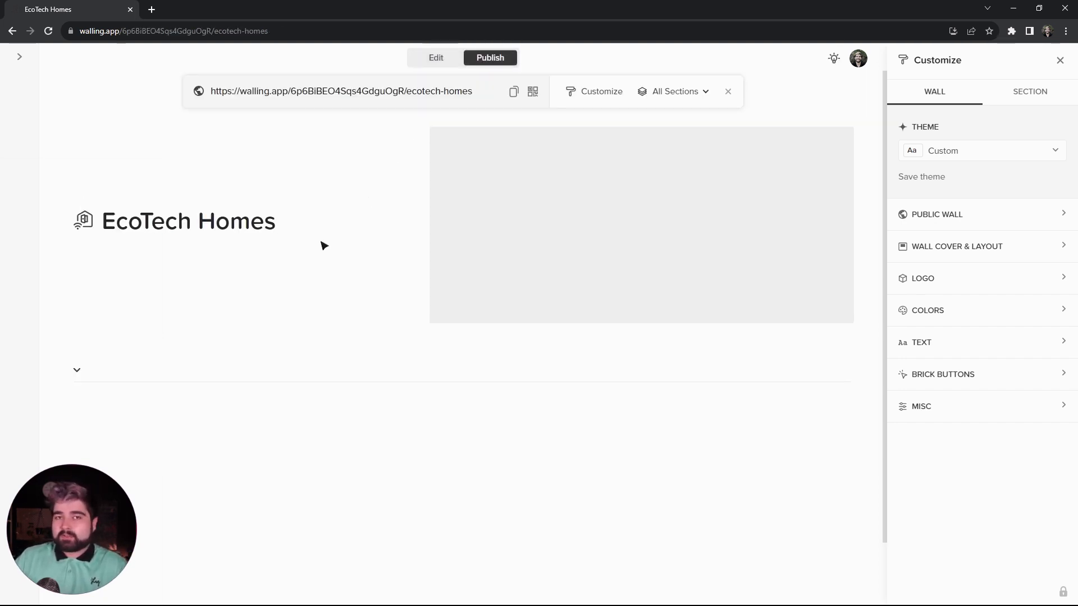
click(432, 58)
click(493, 58)
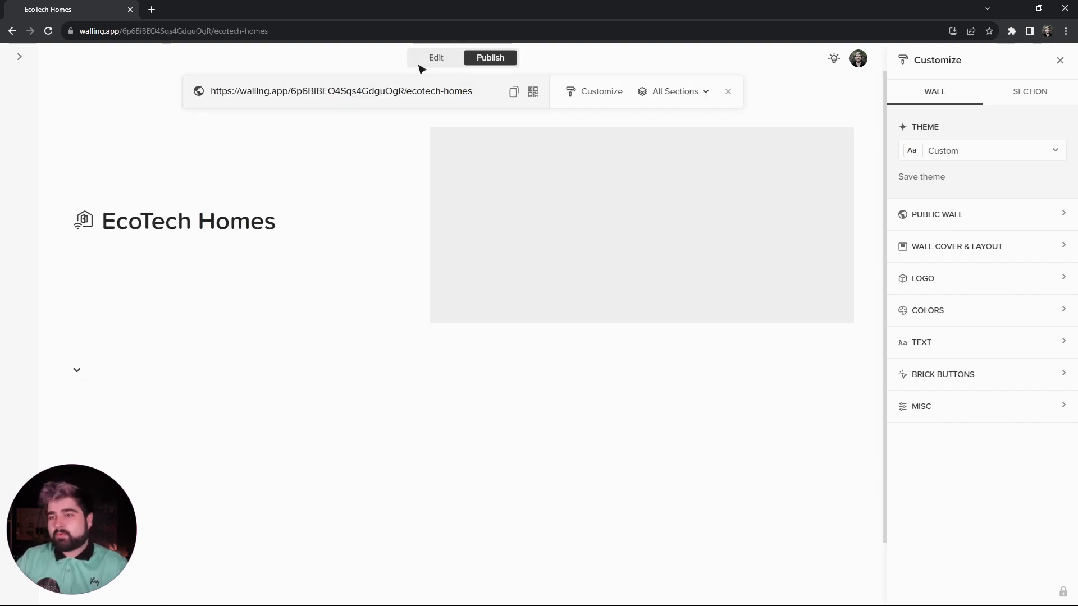
click(429, 61)
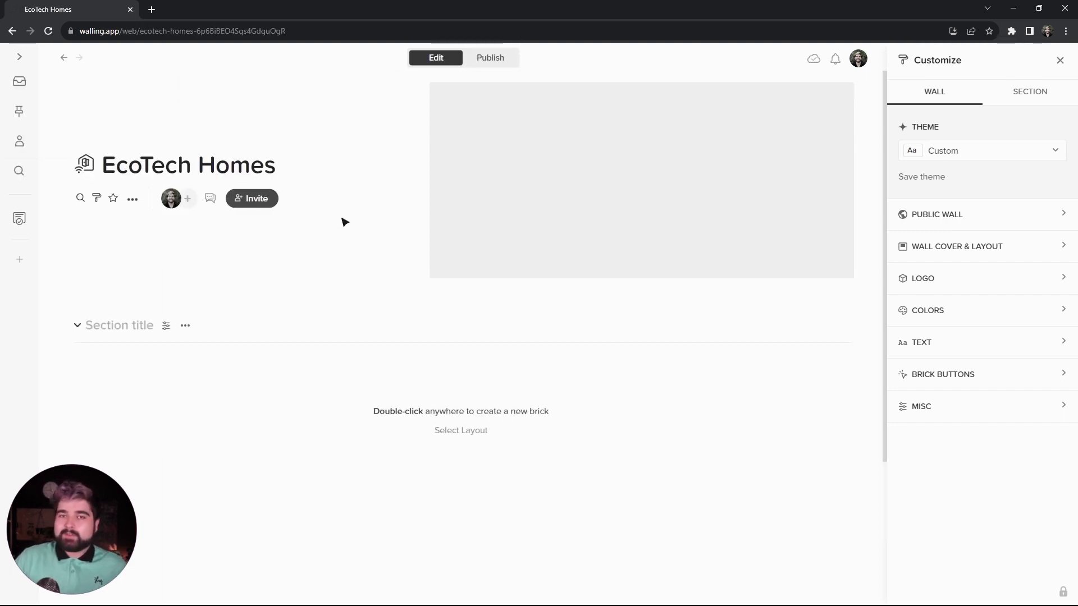
- Try the Split Left, Normal and Wide wall cover styles, and restore Split Right
click(948, 254)
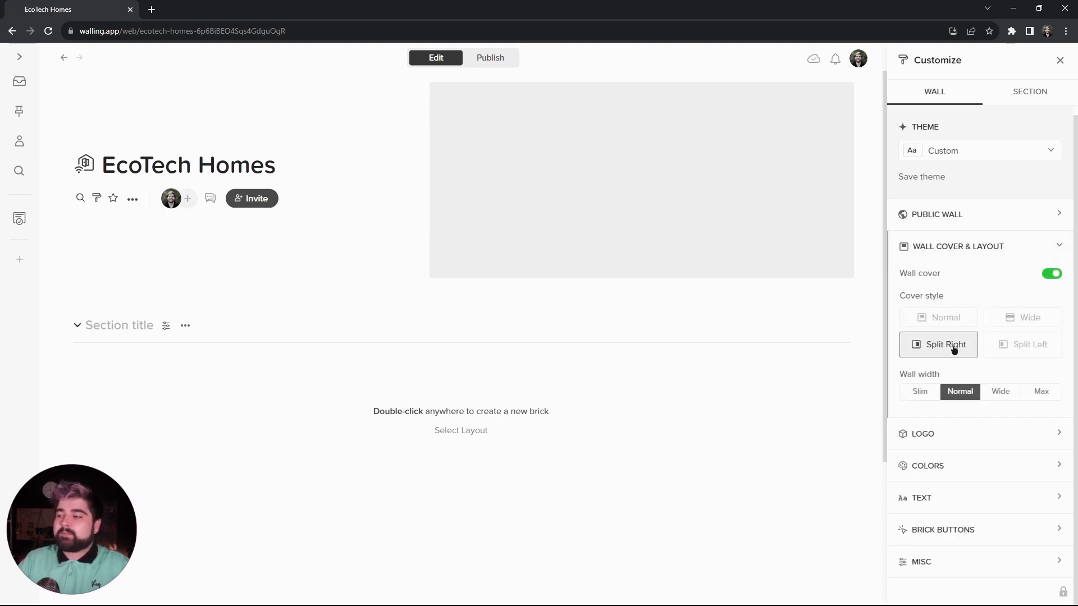
click(1010, 349)
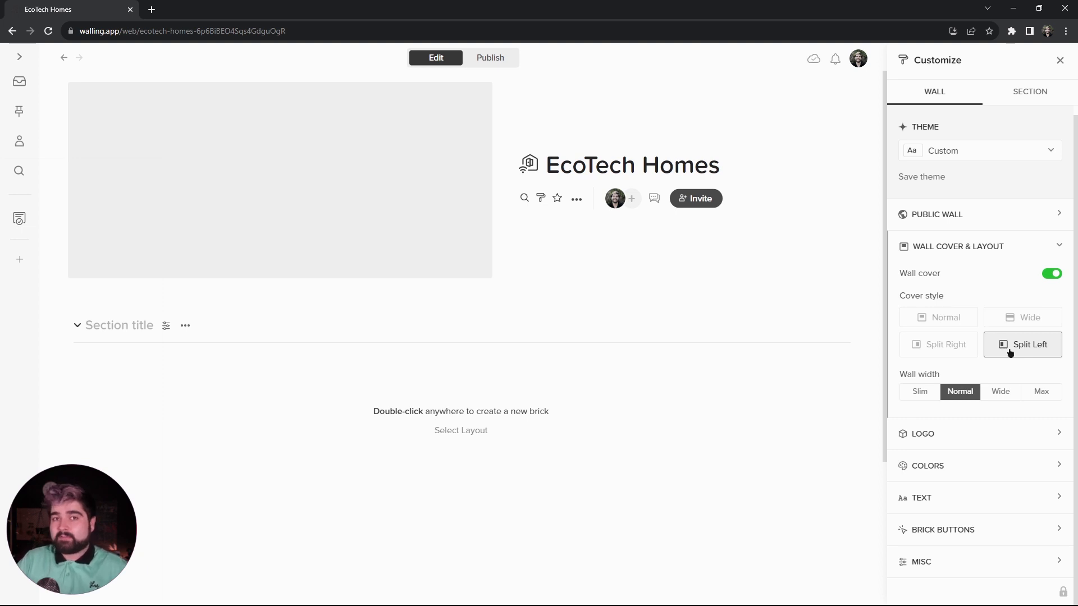
click(950, 352)
click(950, 322)
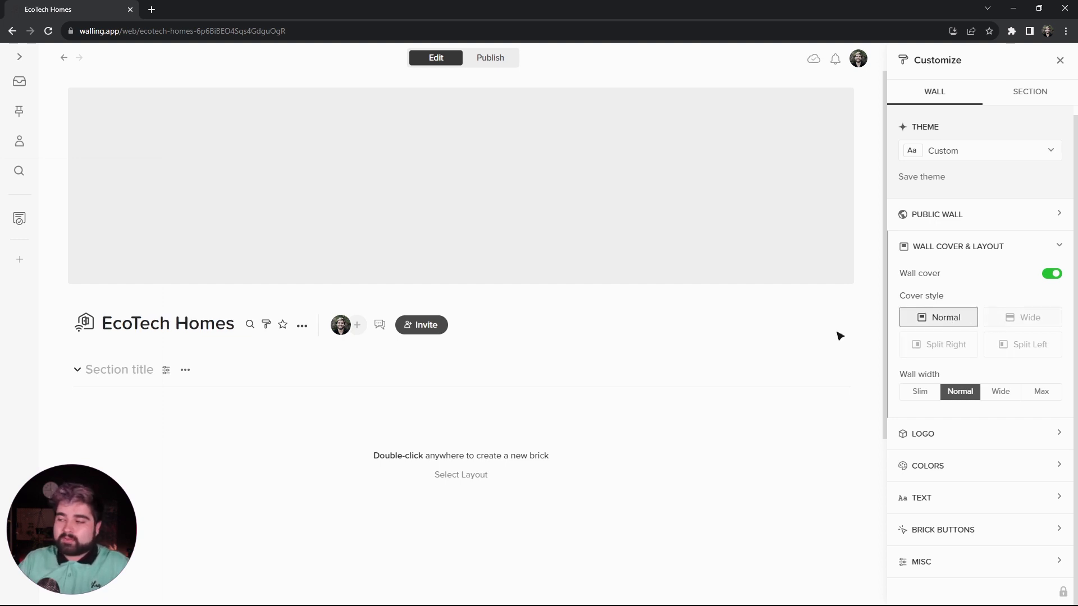
click(1015, 319)
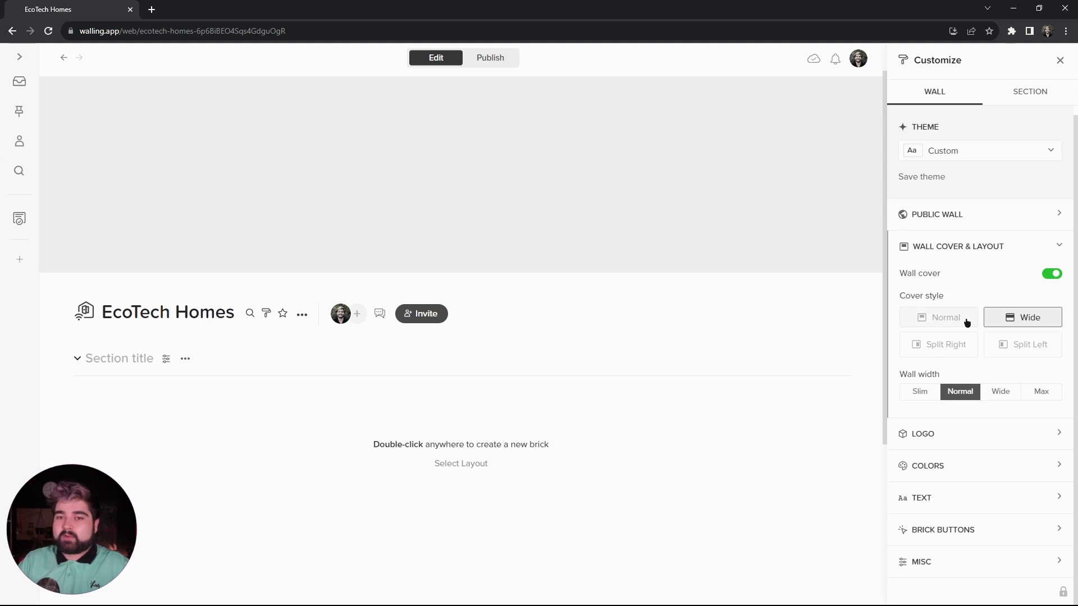
click(966, 322)
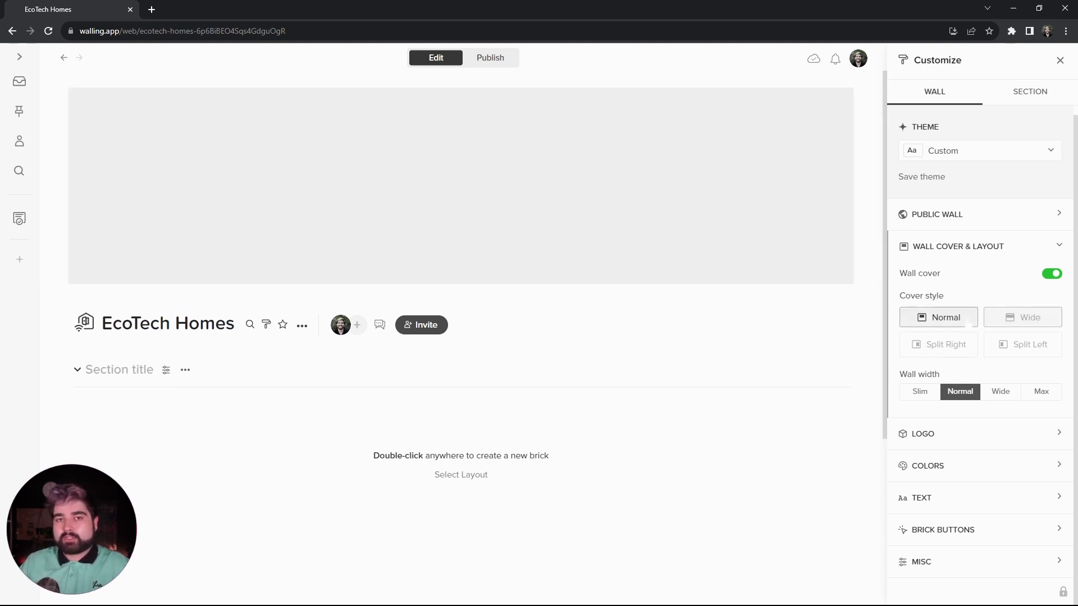
click(946, 344)
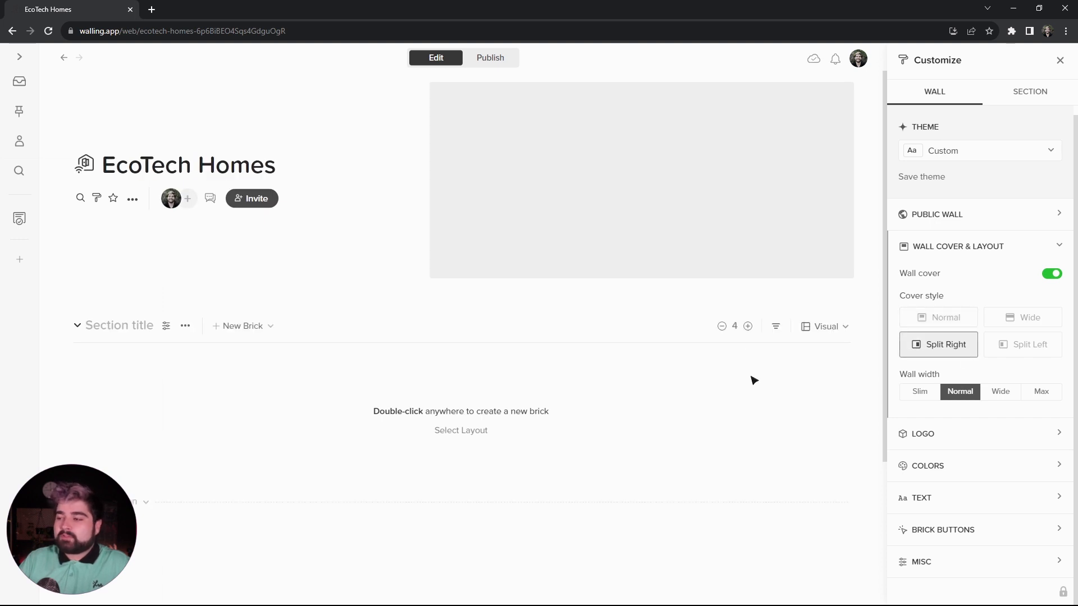
- Search Unsplash for "smart home" and use the photo of a door lock with a hand-held phone as the wall cover
click(635, 176)
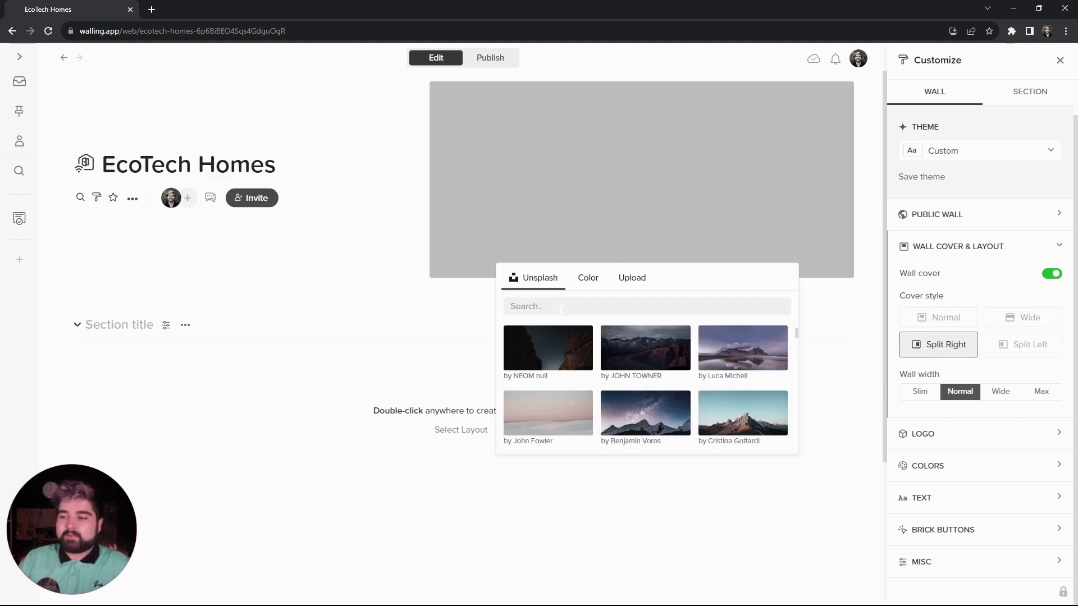
text(smart)
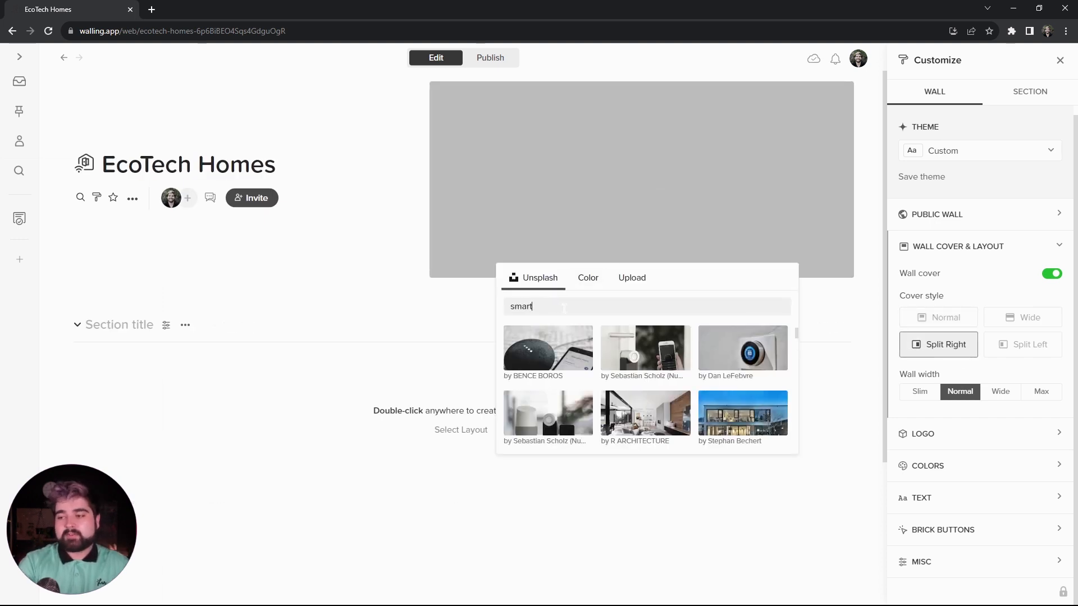
text( home)
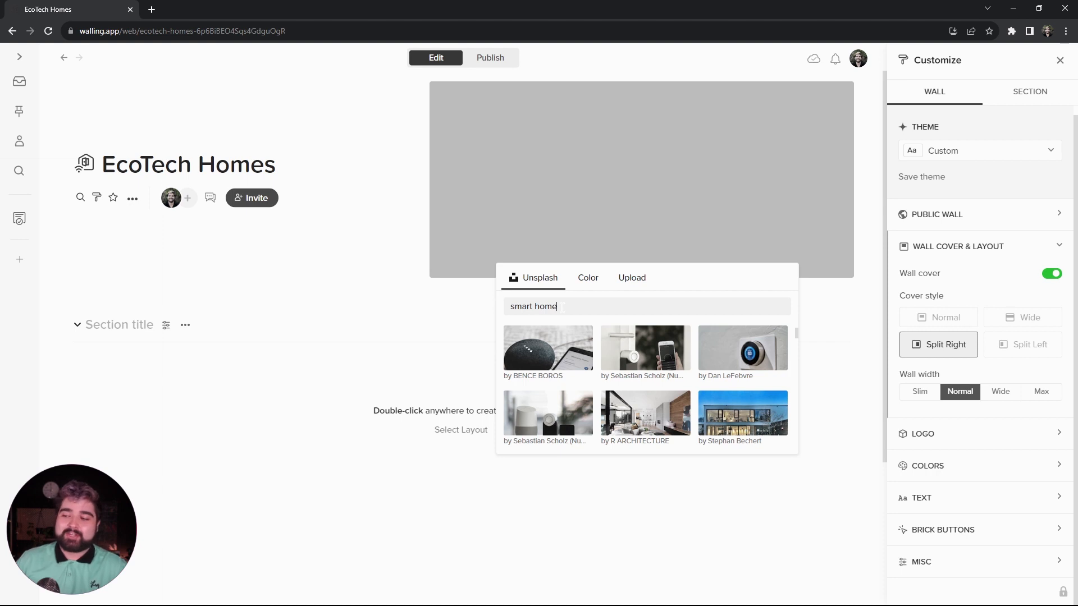
click(645, 348)
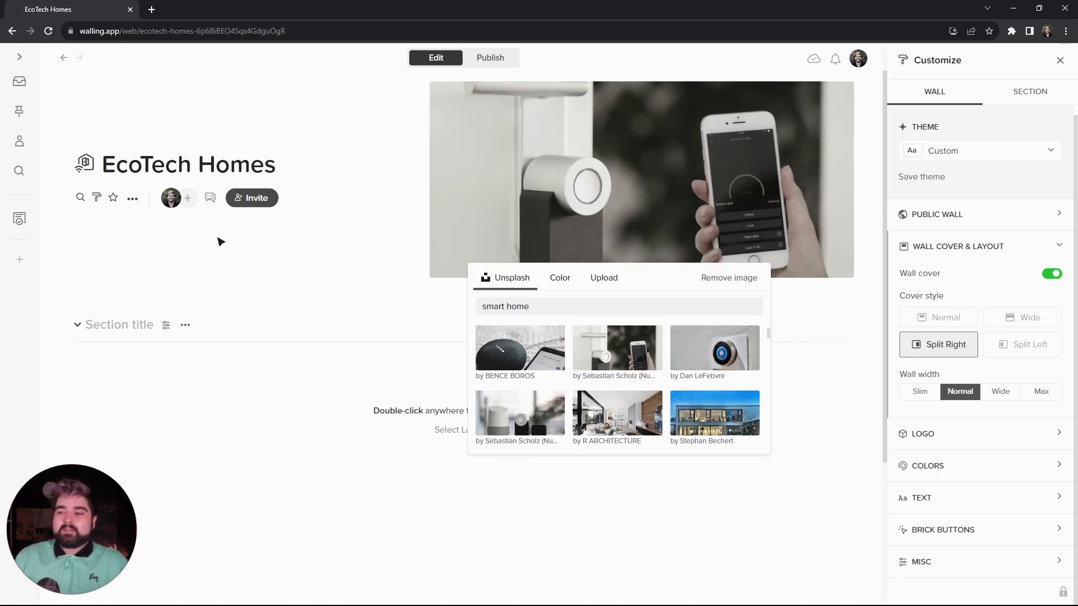
click(221, 242)
- Add a wall description with the copied text starting "Our goal is to create a more sustainable and technologically advanced living environment"
click(132, 200)
click(132, 198)
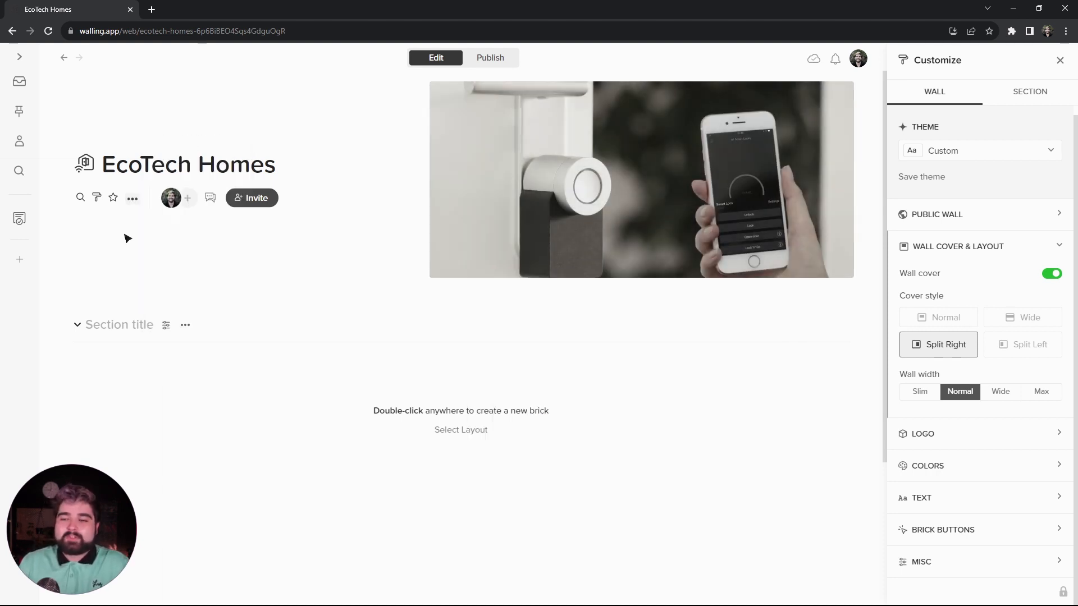
click(133, 200)
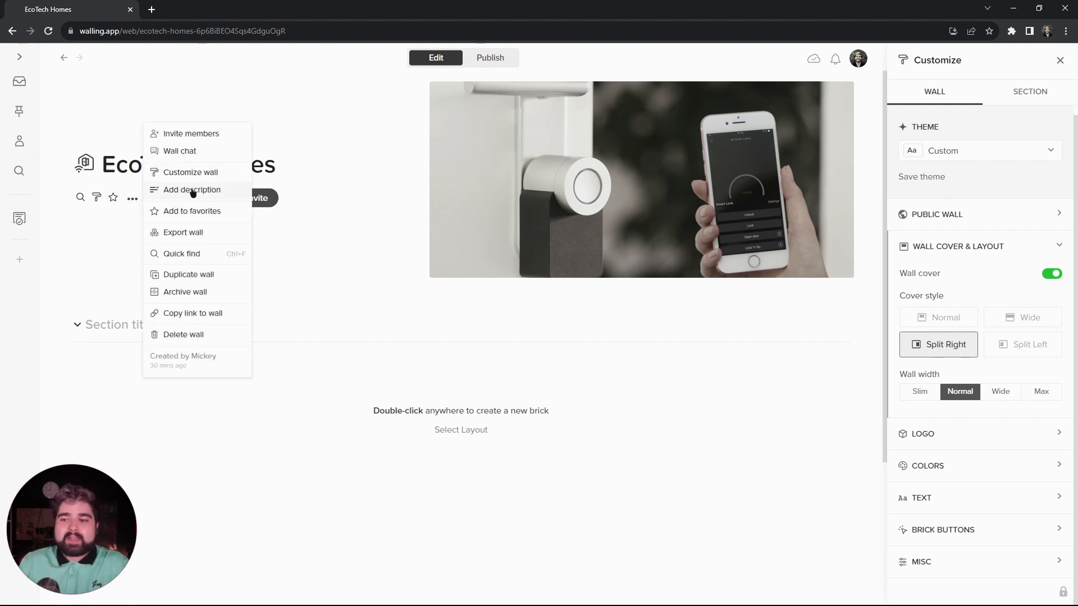
click(191, 191)
text(Our goal is to create a more sustainable and technologically advanced living environment for homeowners while reducing their ecological footprint. With this project, we aim to transform the way people live and make a positive impact on the world.)
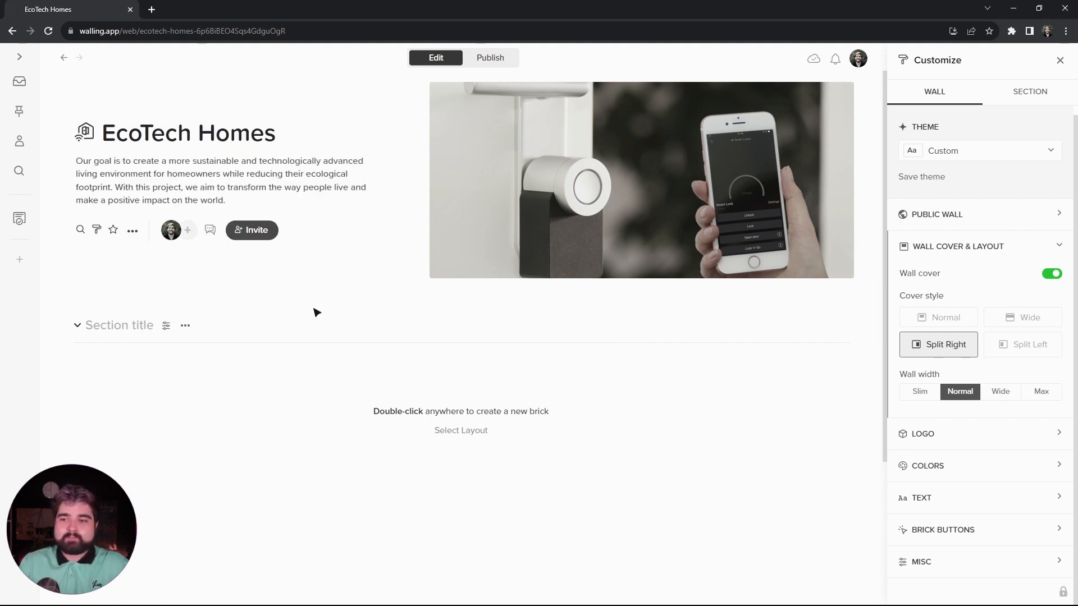
- Turn off the wall icon in the wall's miscellaneous settings
click(945, 564)
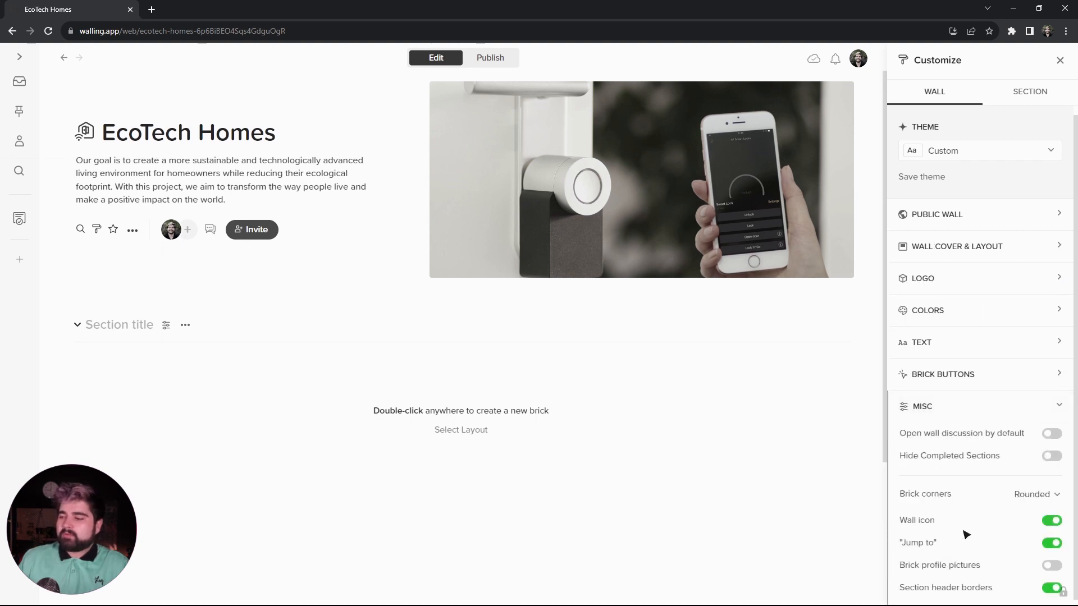
scroll(964, 511, down, 1)
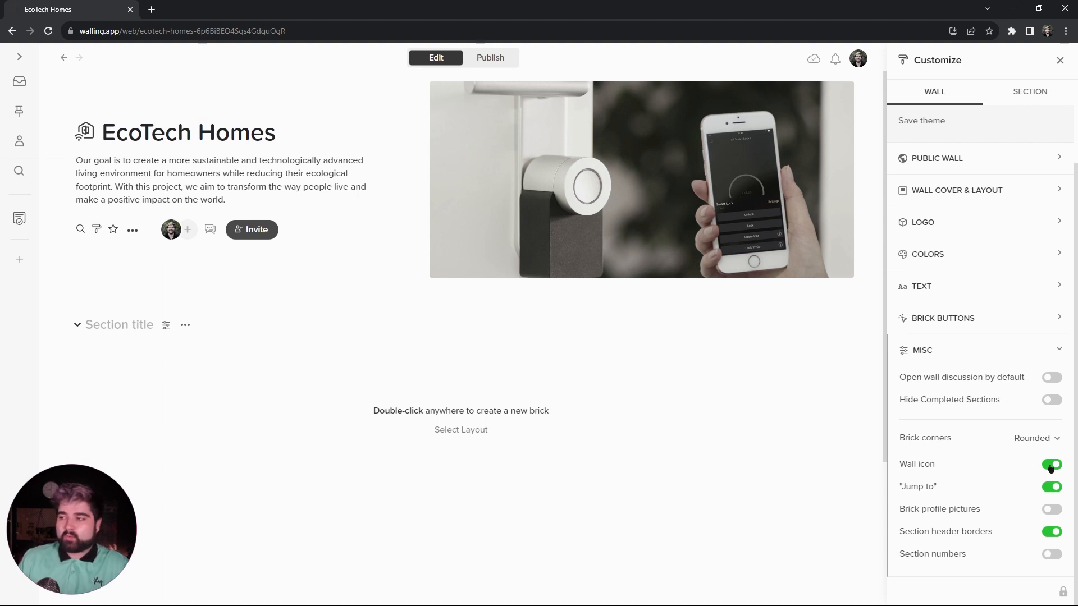
click(1051, 466)
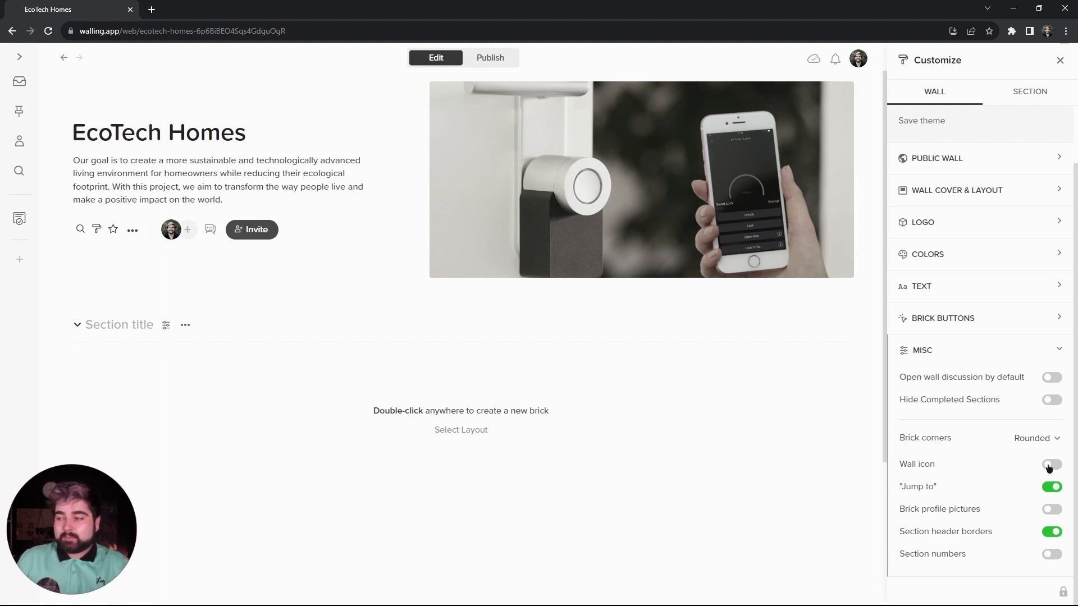
- Set the wall title, section title and brick heading fonts to Inter, and the body font to Open Sans
scroll(969, 355, up, 1)
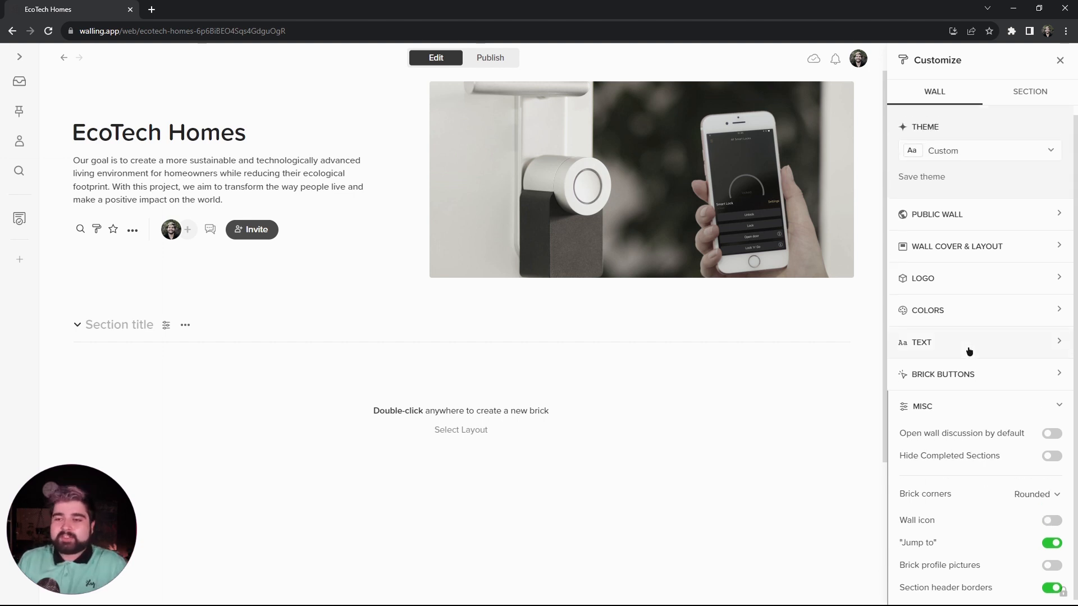
click(969, 350)
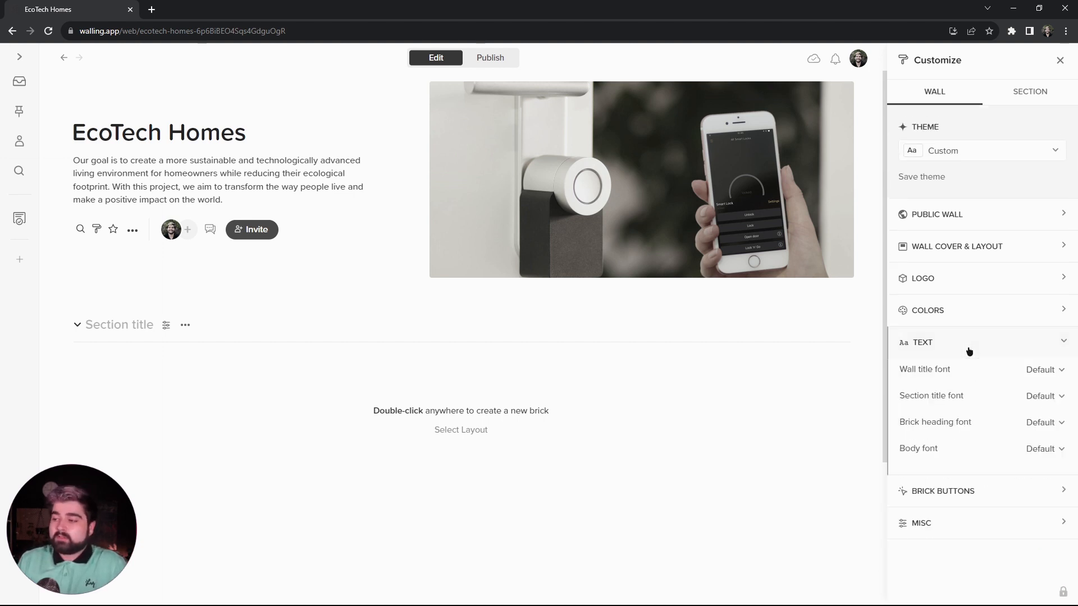
click(1044, 369)
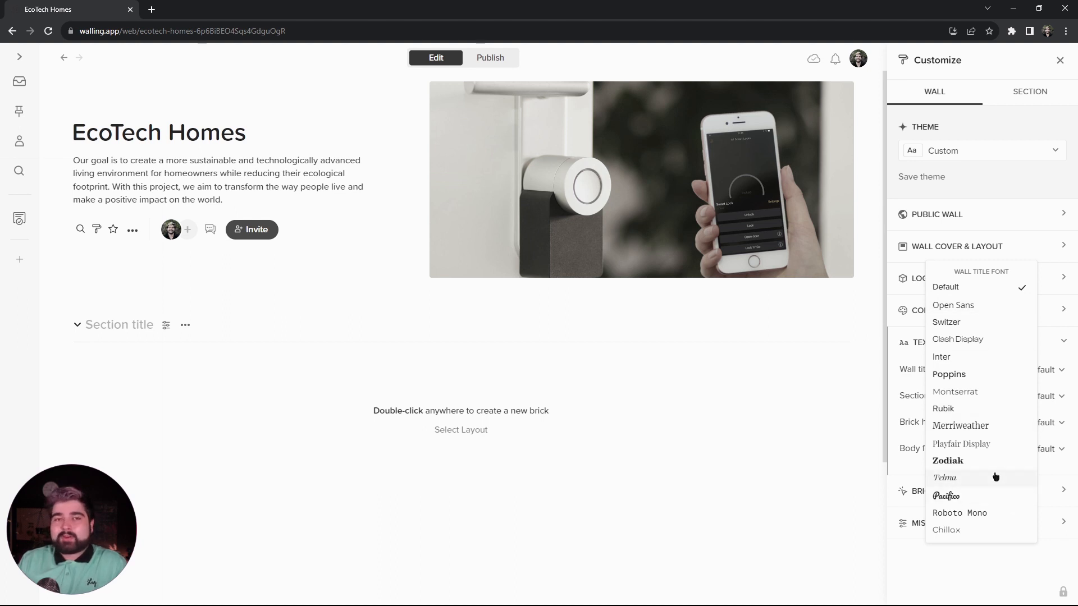
click(979, 359)
click(1051, 396)
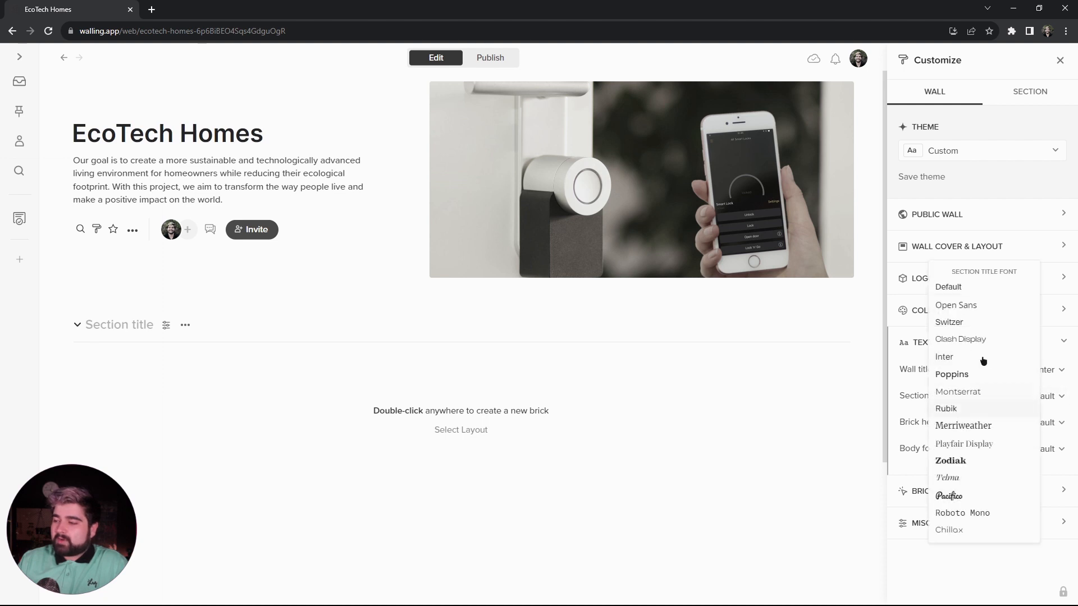
click(971, 360)
click(1047, 422)
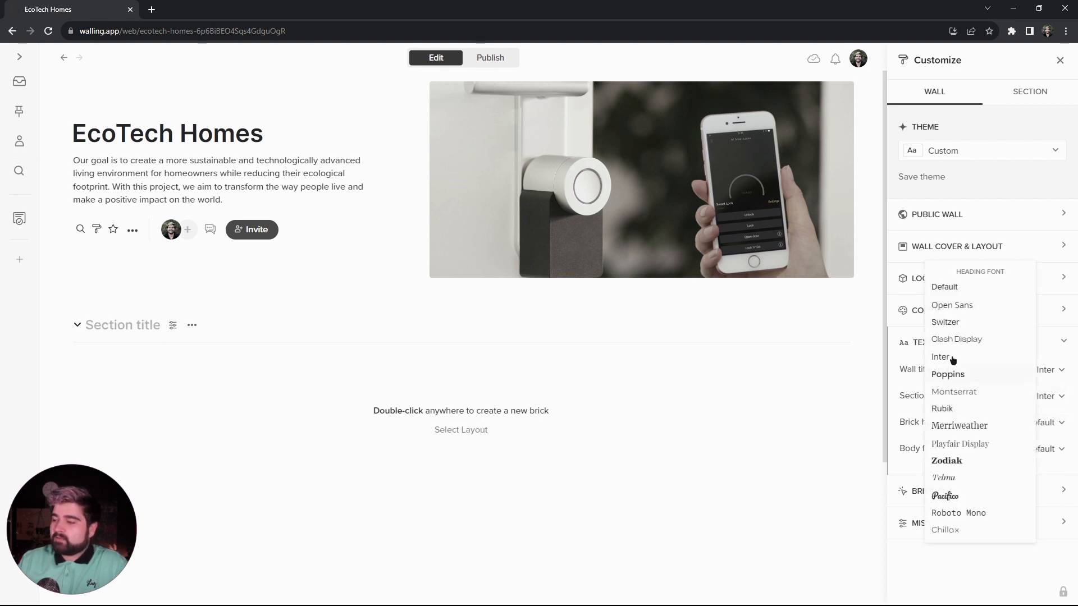
click(886, 358)
click(1052, 454)
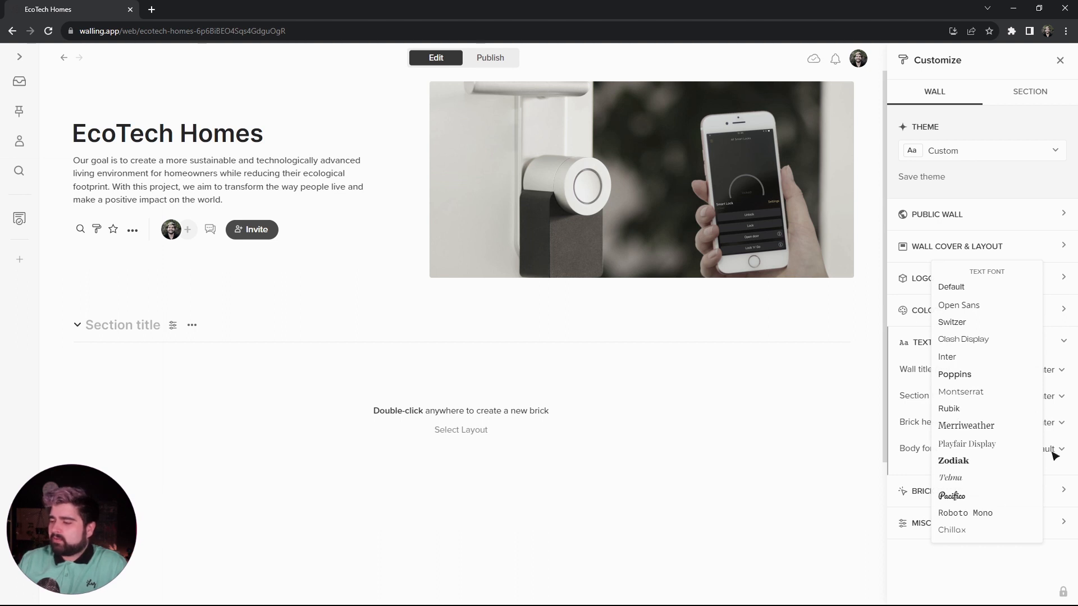
click(963, 306)
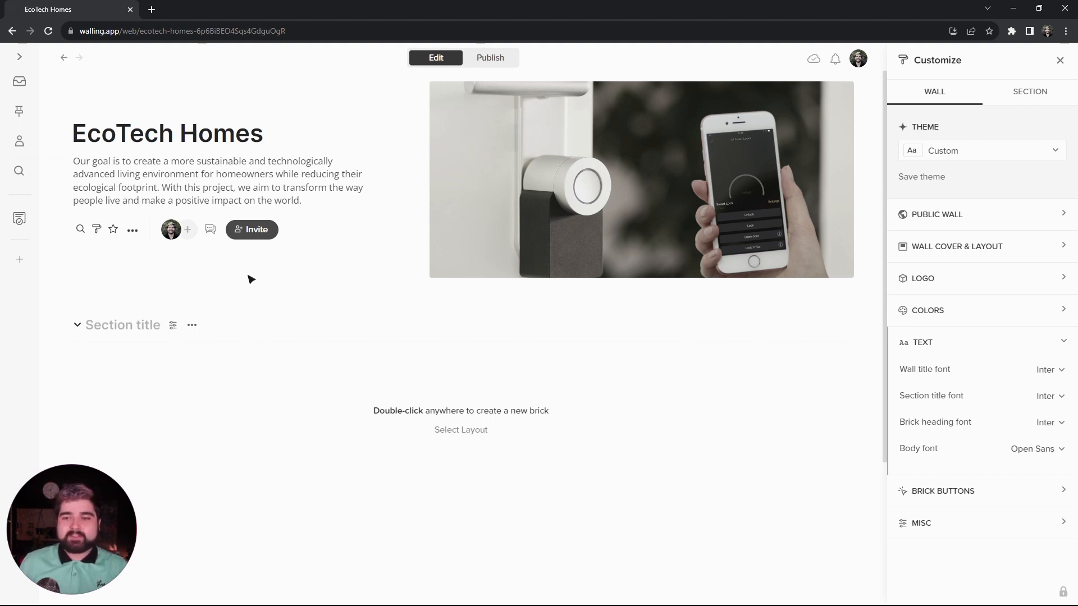
- Title the wall's first section "Executive Summary"
click(141, 326)
text(Ex)
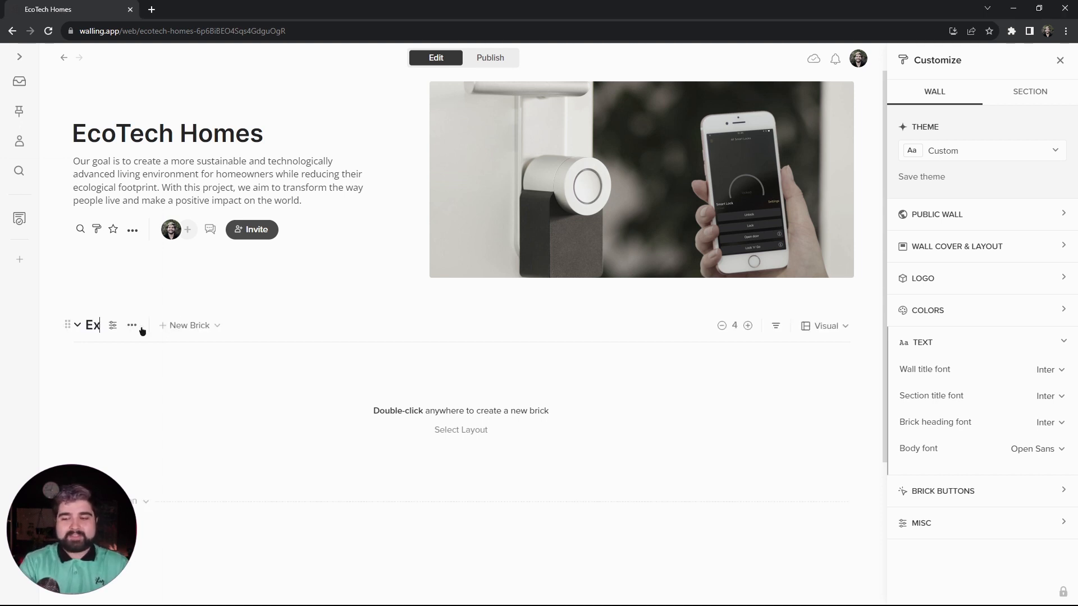
text(ecutive Summa)
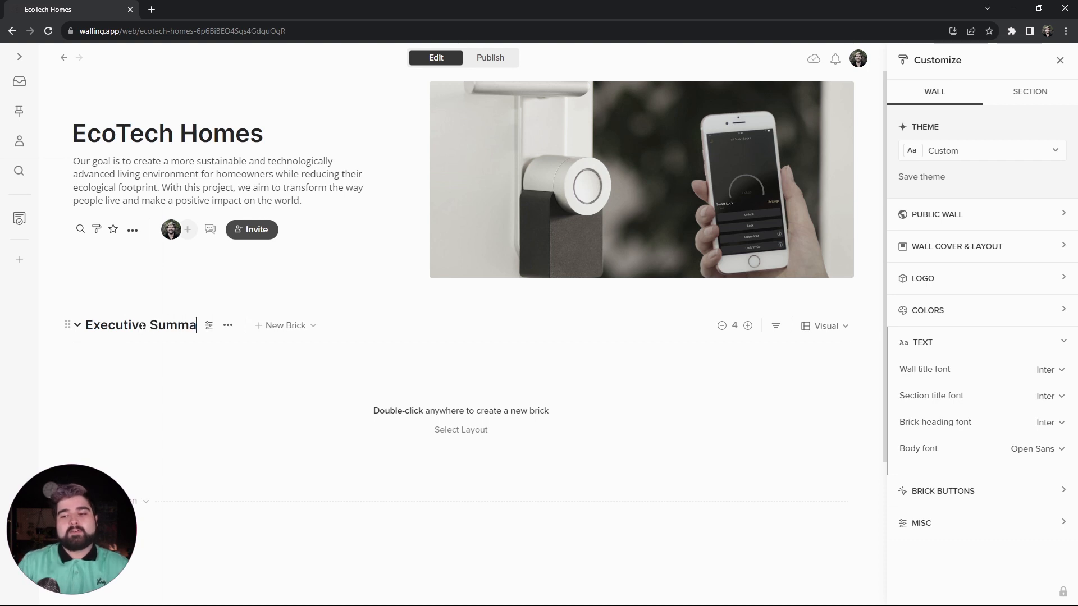
text(ry)
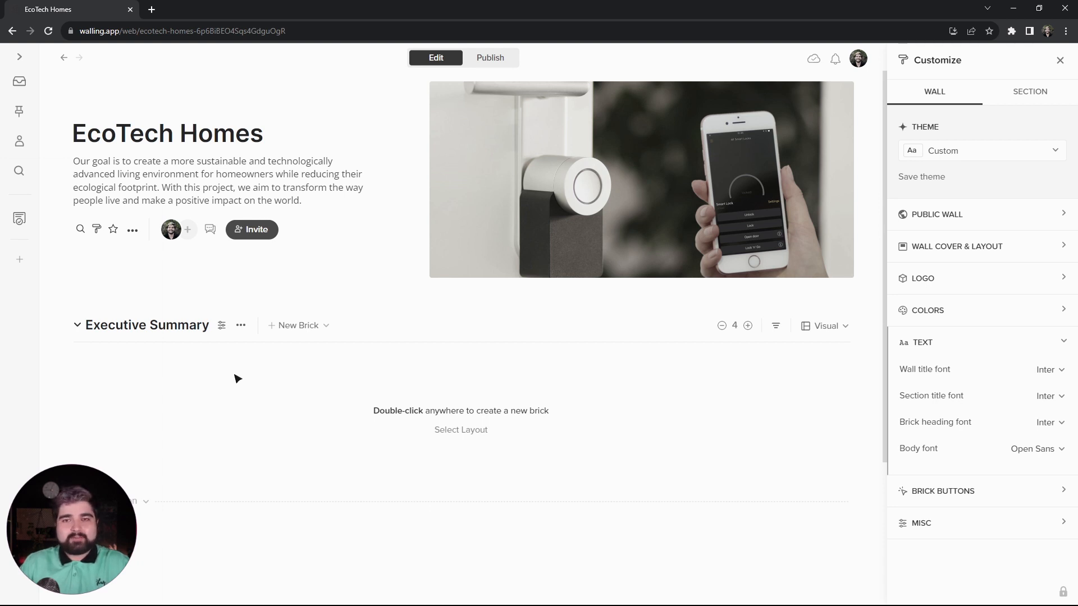
- Hide the Executive Summary section heading on the public wall, and check the published view before returning to editing
click(223, 326)
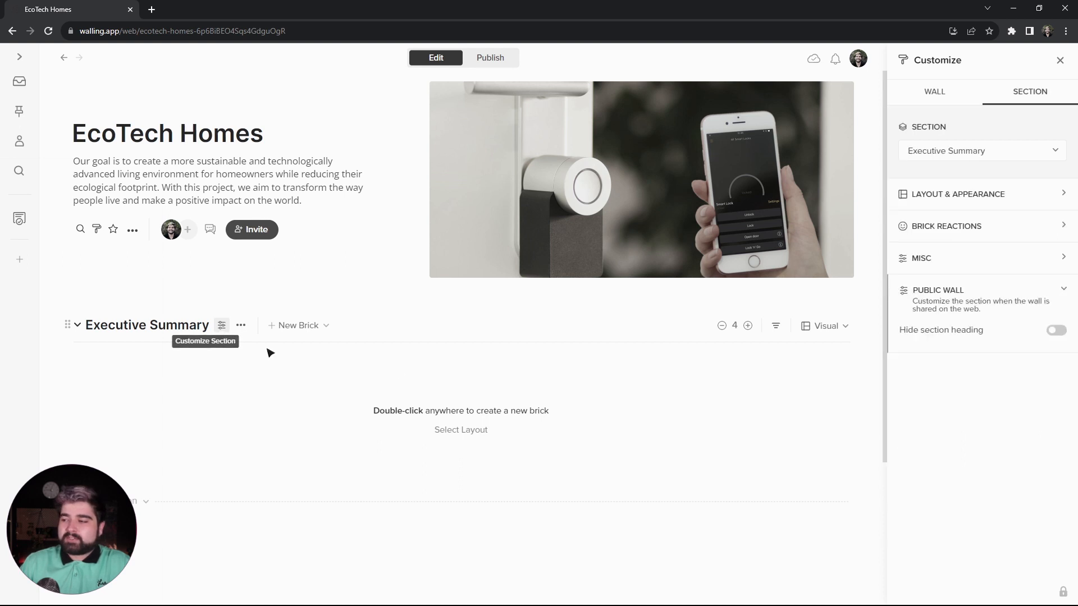
click(1054, 332)
click(486, 57)
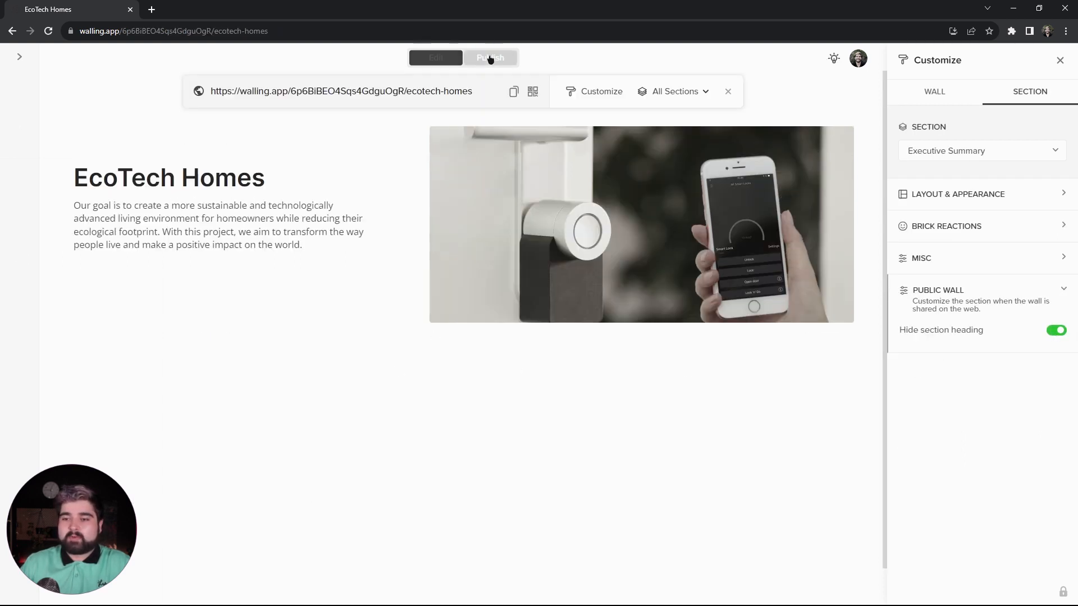
click(435, 59)
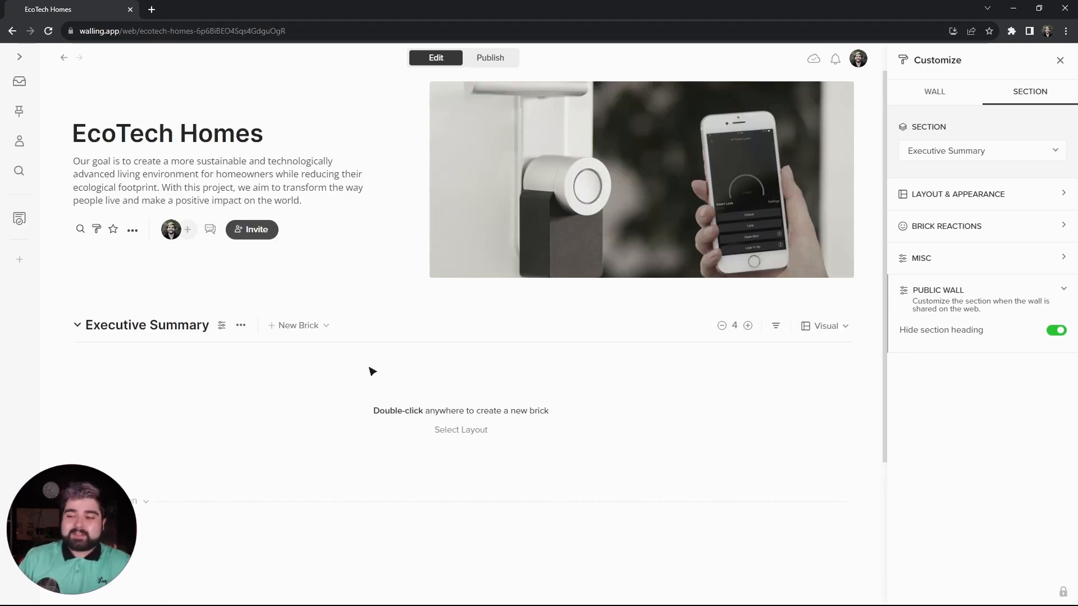
- Apply the section layout with one image beside one heading-and-text brick to the Executive Summary section
click(459, 430)
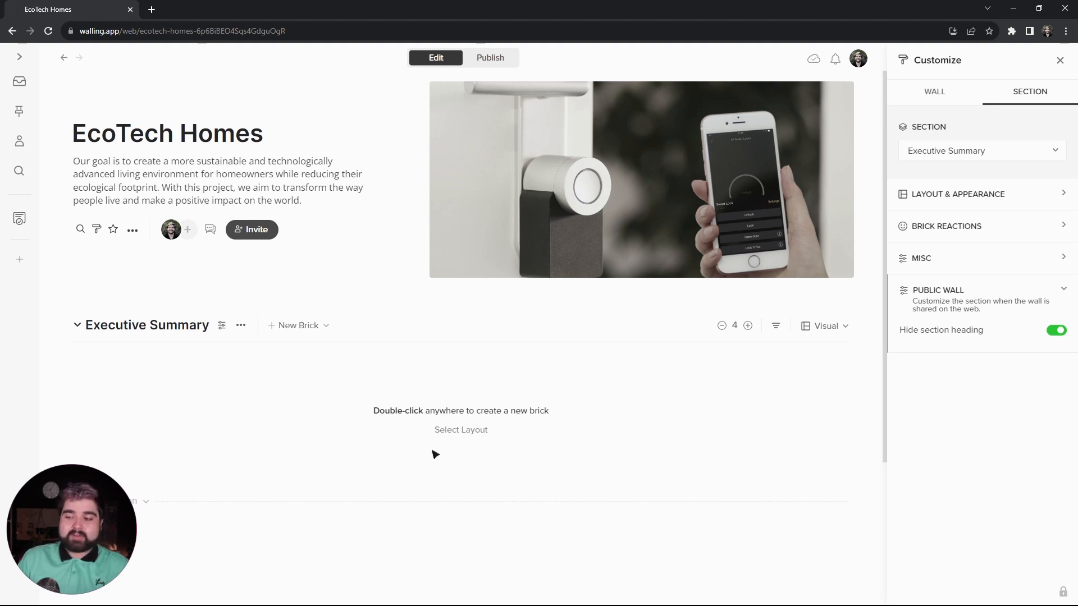
click(461, 430)
scroll(408, 398, down, 2)
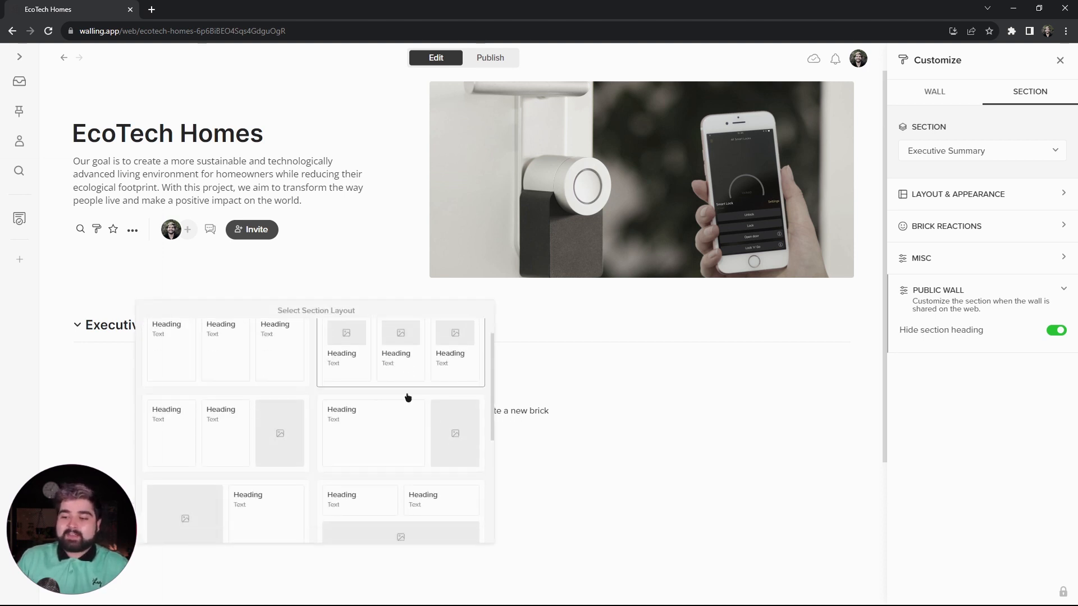
scroll(407, 397, down, 5)
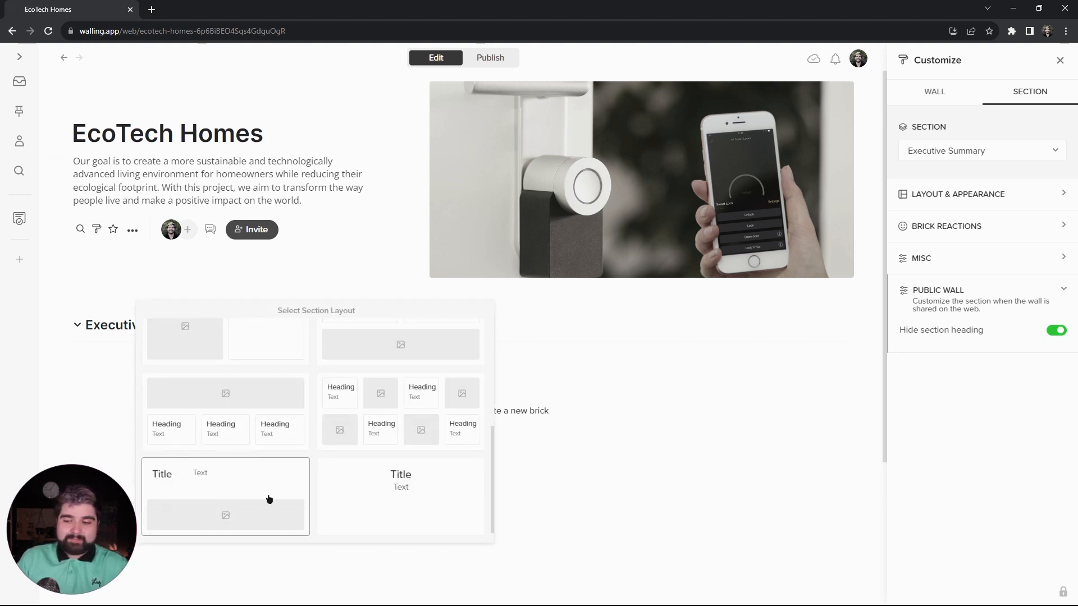
scroll(269, 499, up, 4)
scroll(308, 445, down, 2)
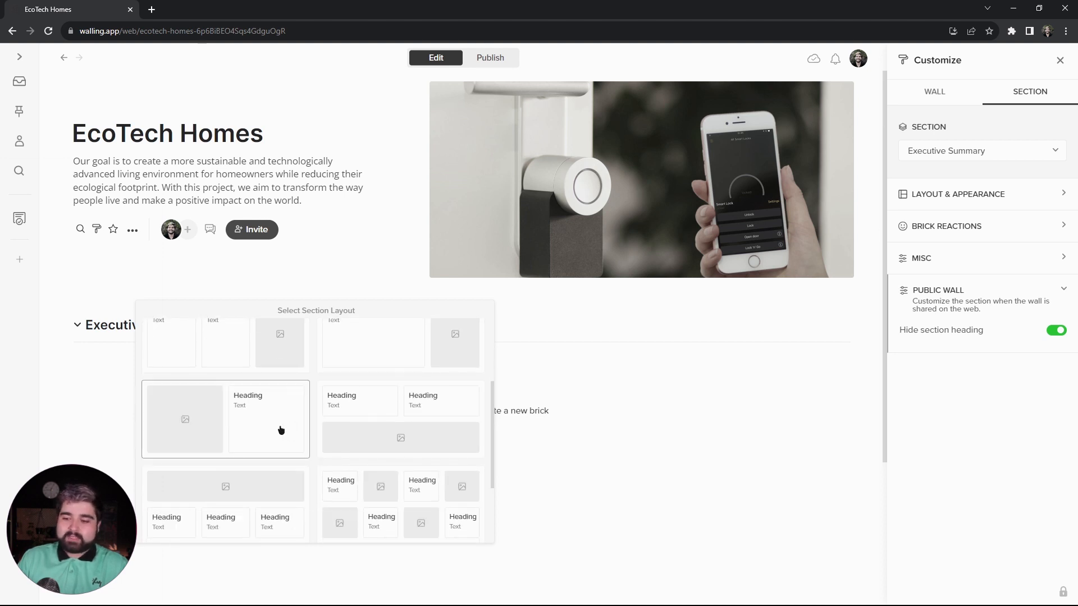
click(271, 429)
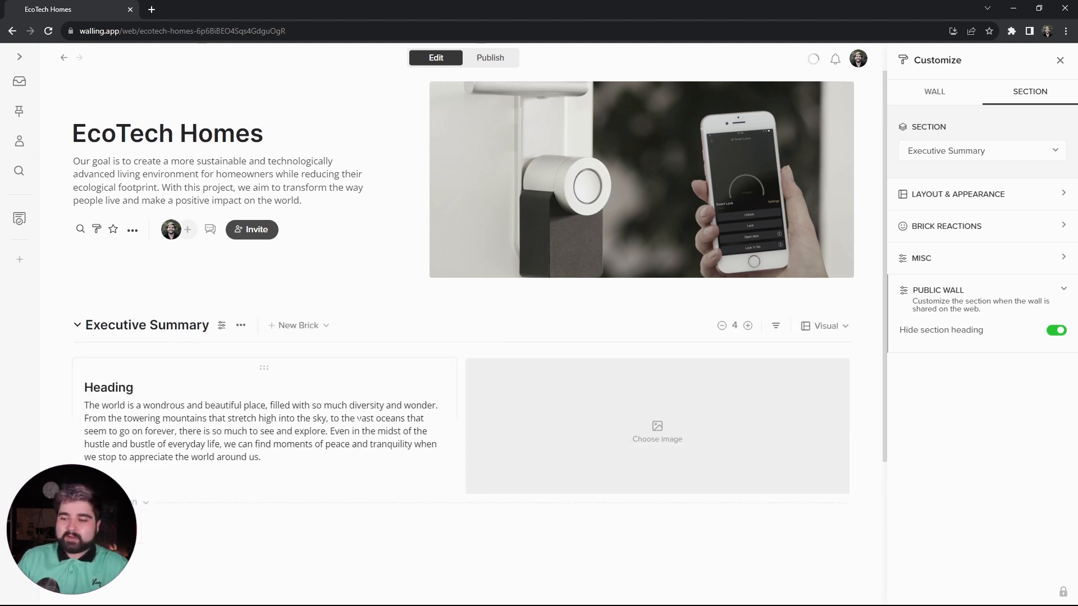
- Place the image brick to the left of the text brick, and narrow it in a 5-column section grid
drag(567, 379, 167, 370)
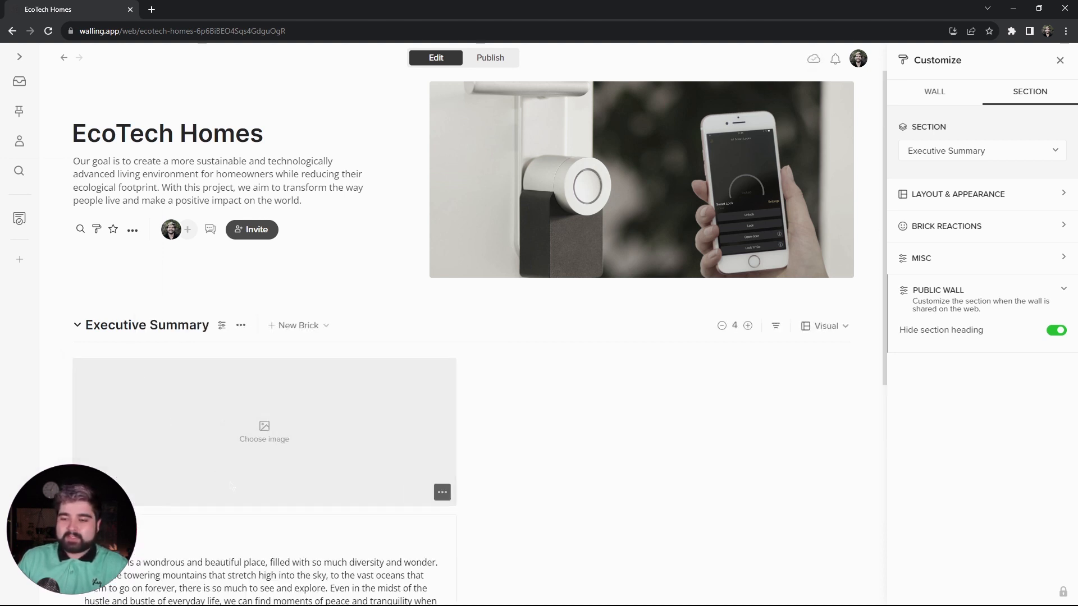
drag(266, 524, 668, 357)
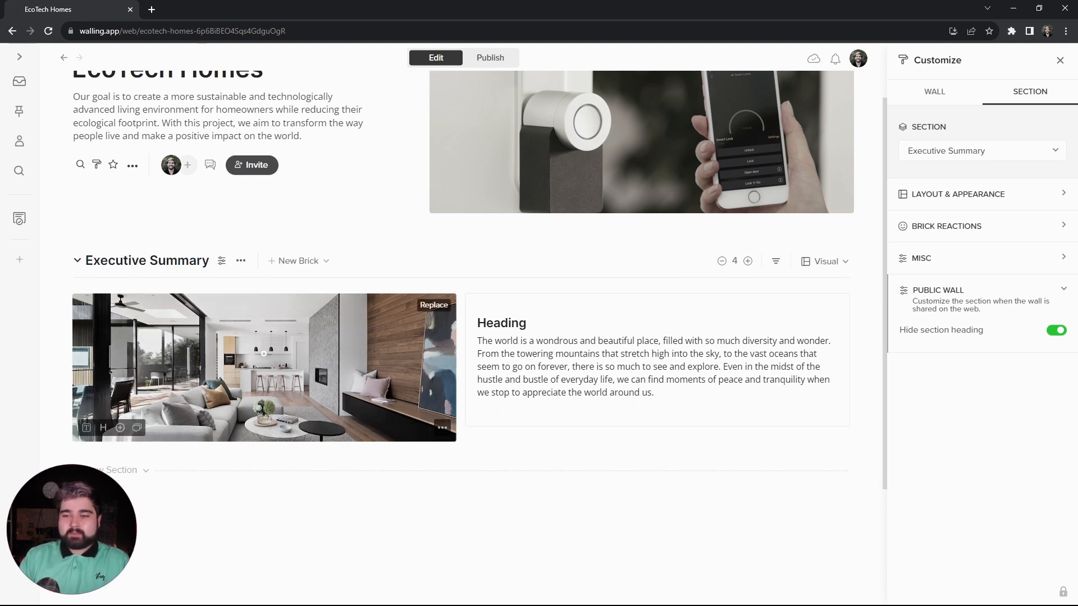
click(748, 261)
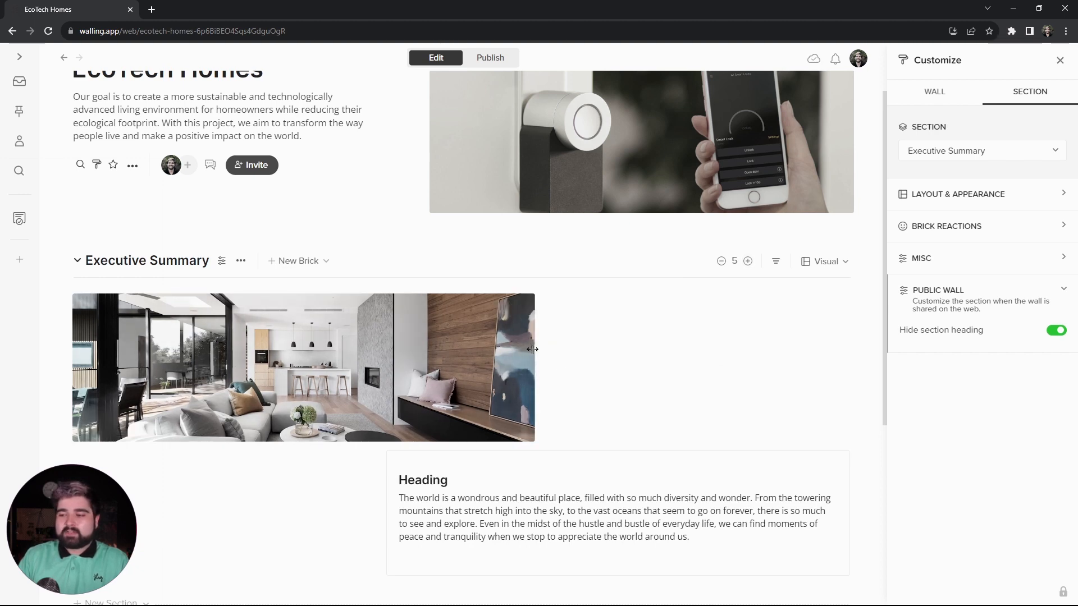
drag(451, 357, 388, 358)
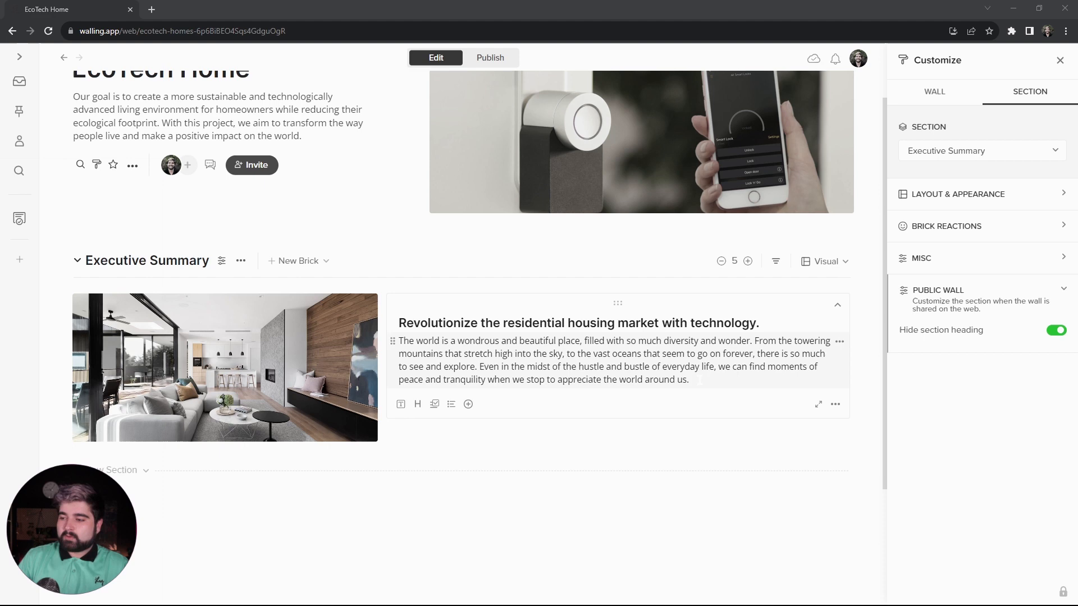
- Replace the brick's placeholder with the copied text starting "Revolutionize the residential housing market with technology." and give that heading the Title style
drag(690, 380, 401, 342)
text(Create a more sustainable and technologically advanced living environment for homeowners while reducing their ecological footprint.)
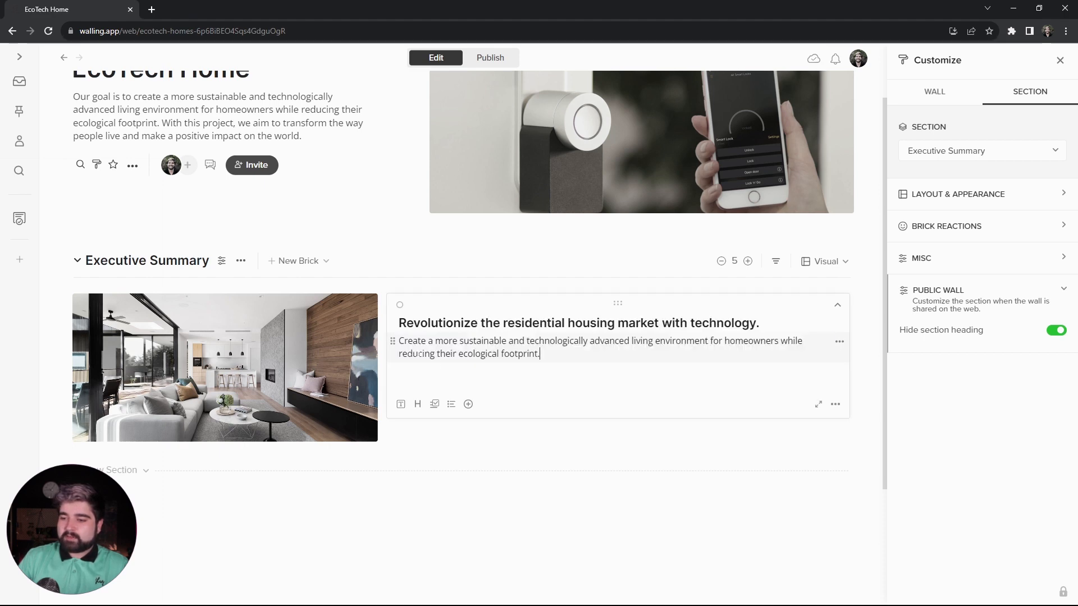
scroll(561, 365, up, 2)
drag(760, 387, 399, 387)
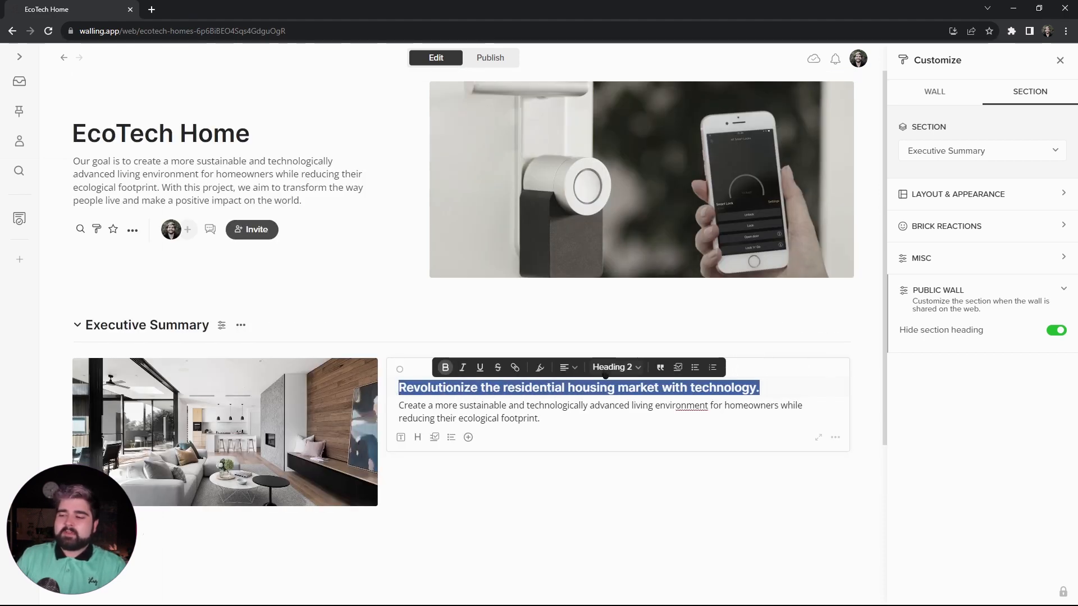
click(616, 367)
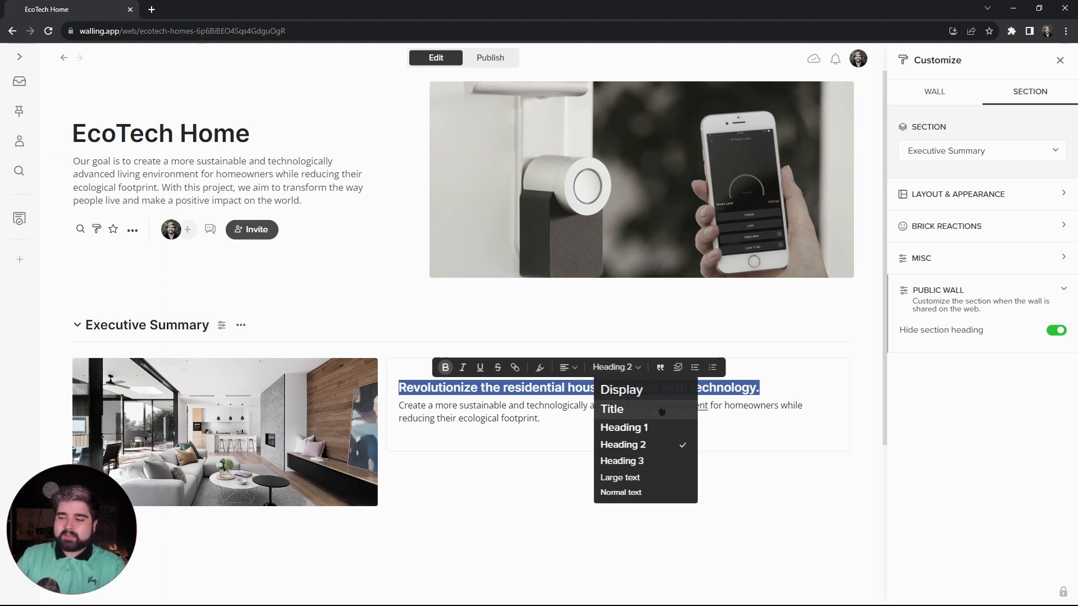
click(663, 410)
click(630, 502)
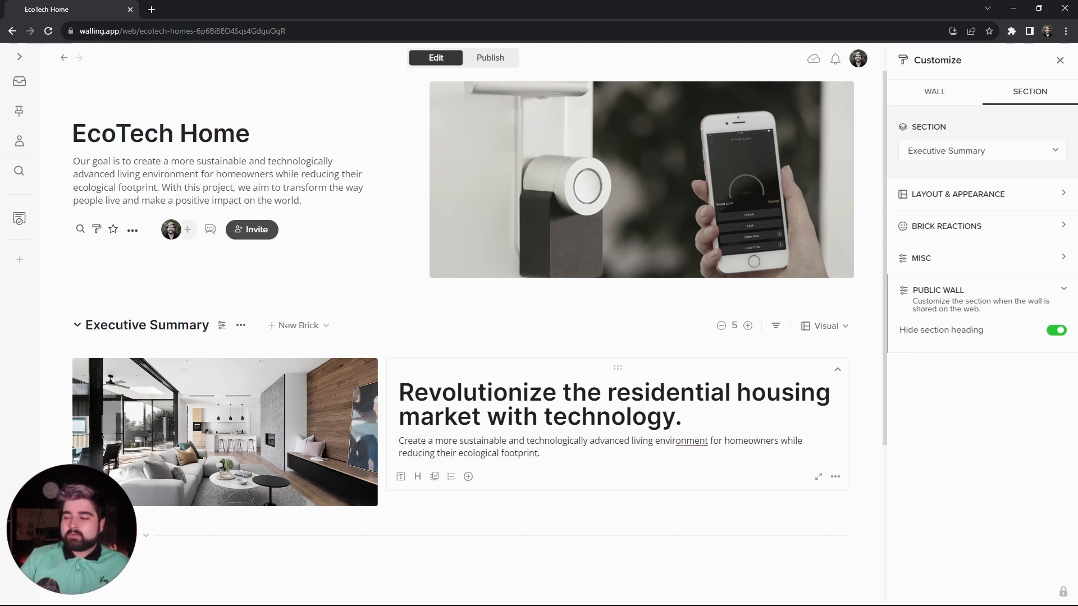
- Make the text brick's background transparent and preview the wall as published
click(835, 476)
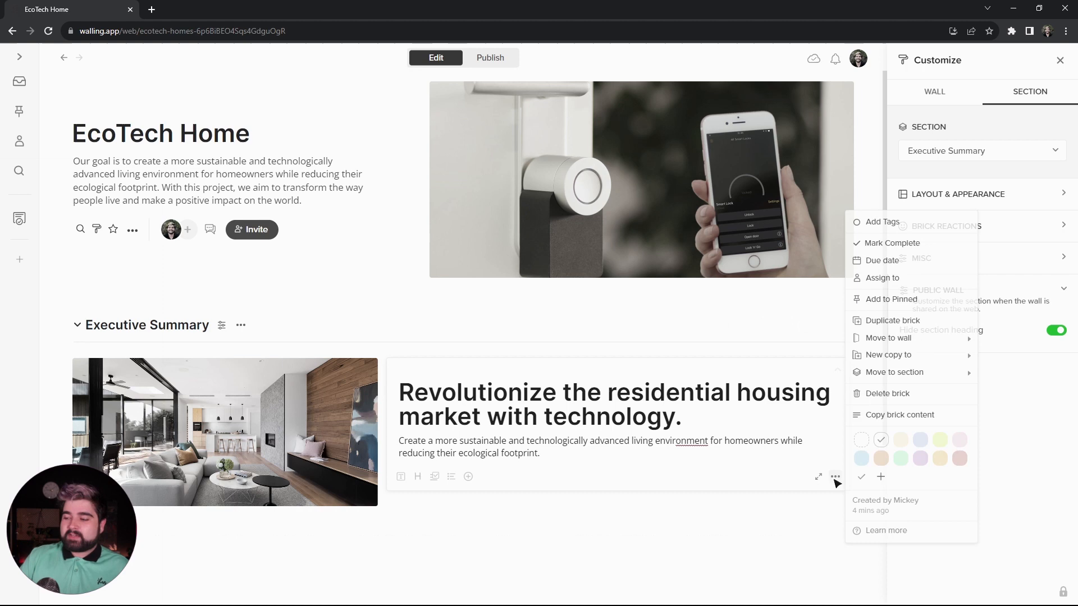
click(866, 440)
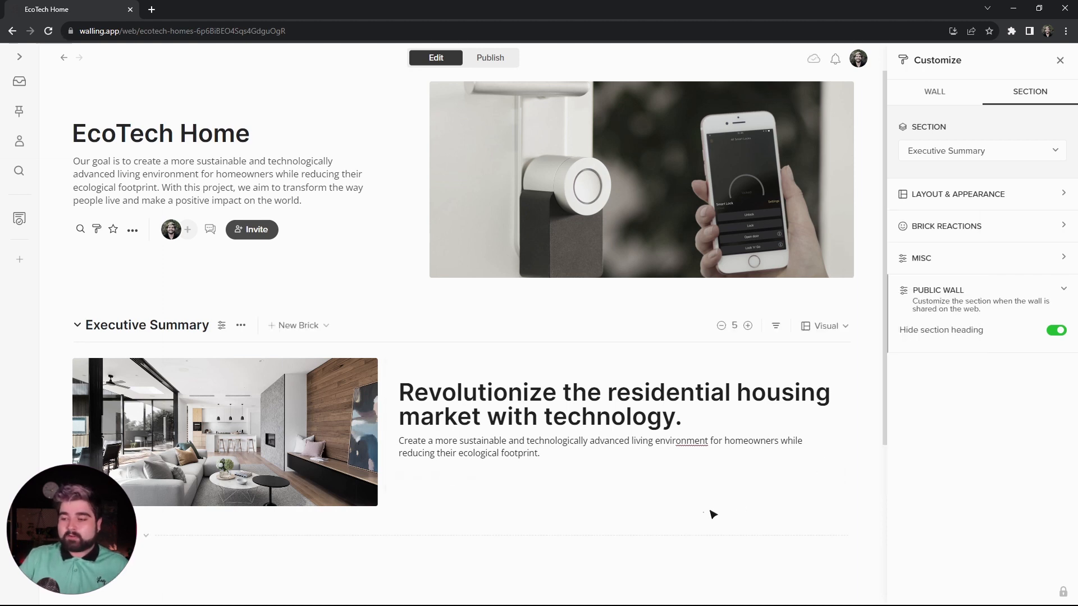
click(490, 57)
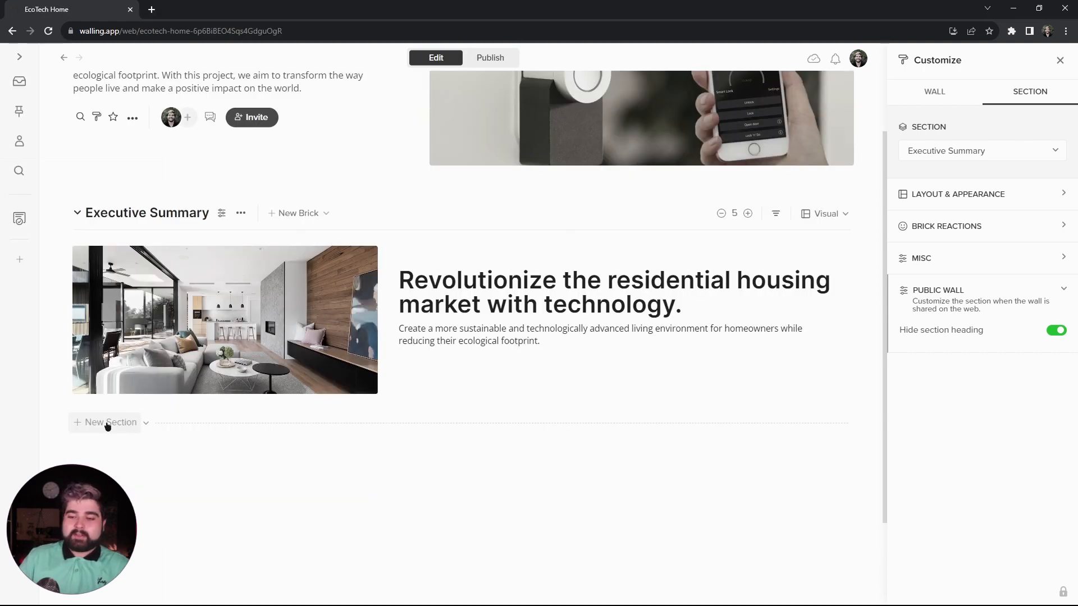
- Add a new section titled "Products & Services" below the Executive Summary section
click(107, 425)
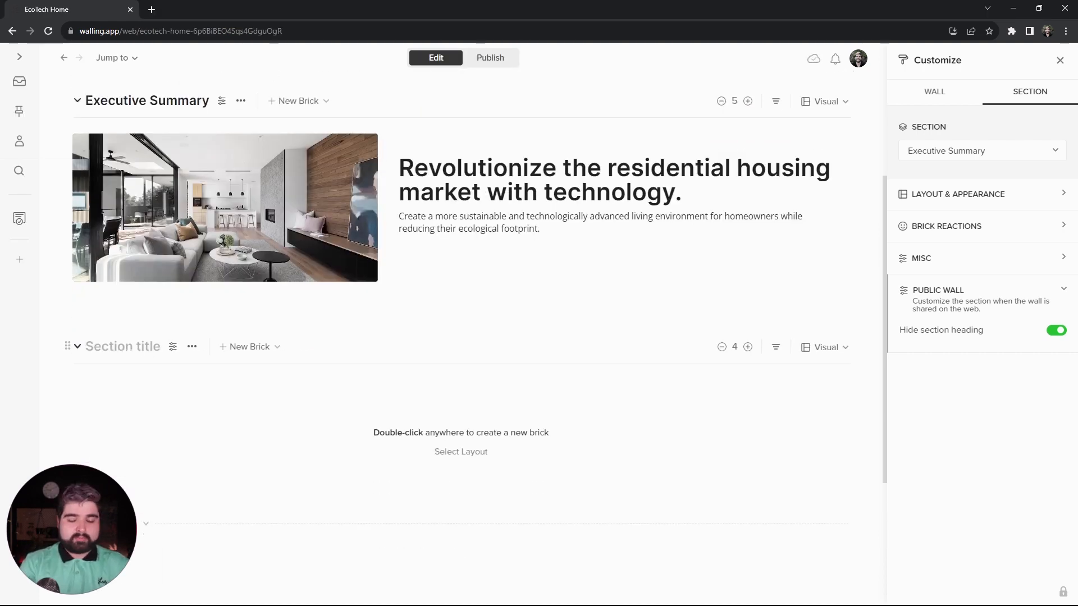
text(Products & Se)
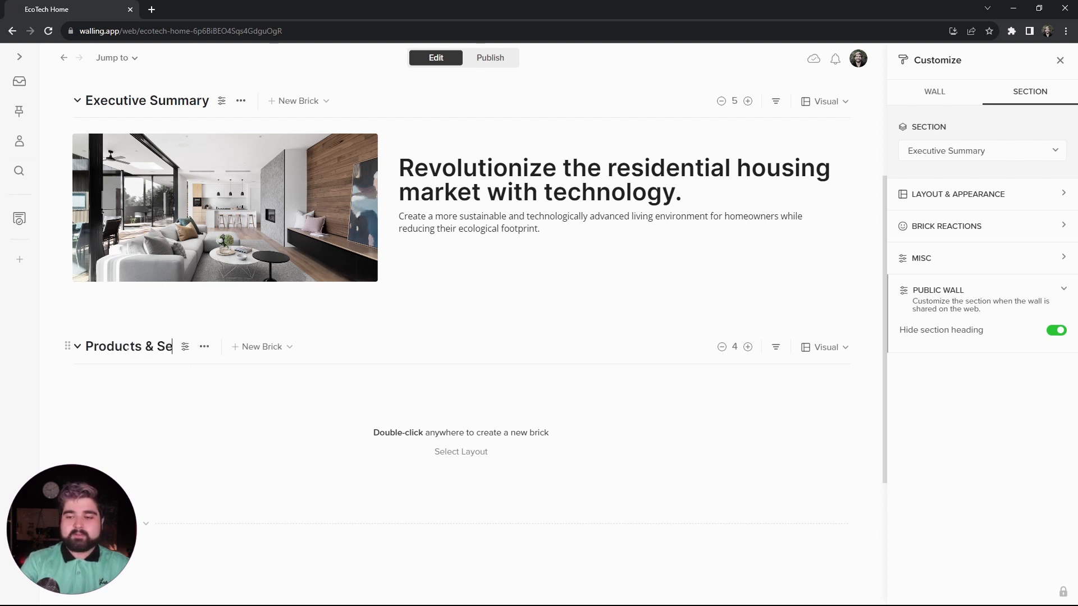
text(rvices)
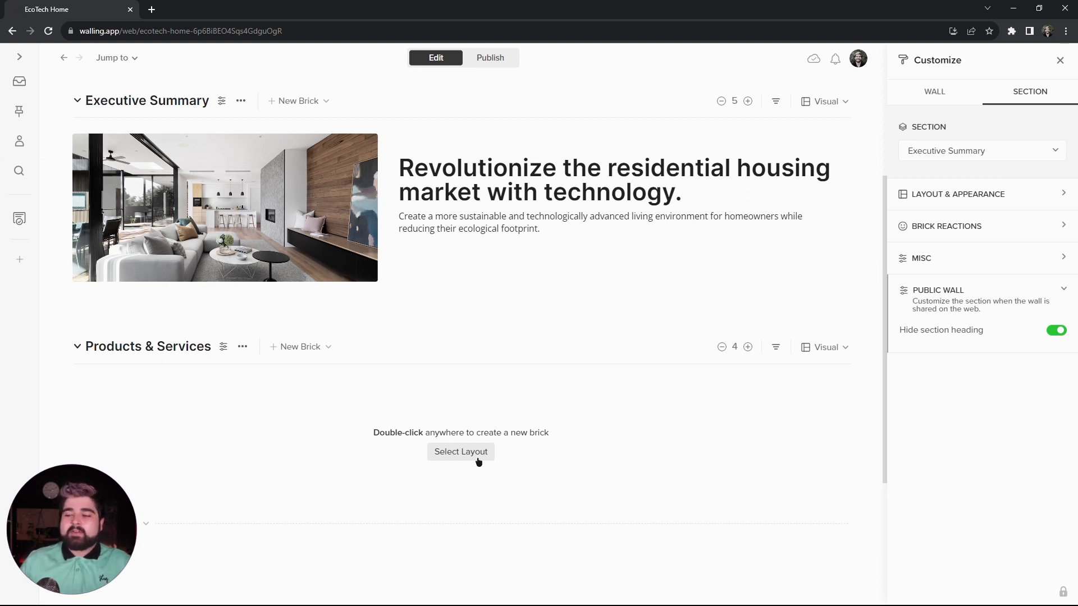
- Fill the Products & Services section with the layout of three image, heading and text bricks, and set its grid to 5 columns
click(460, 451)
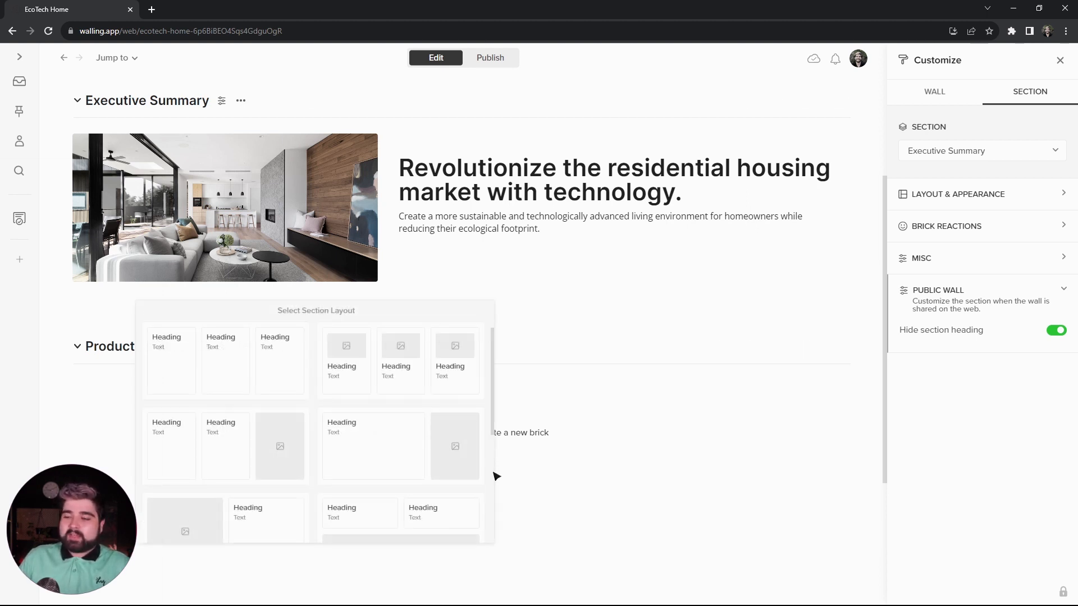
scroll(466, 460, down, 5)
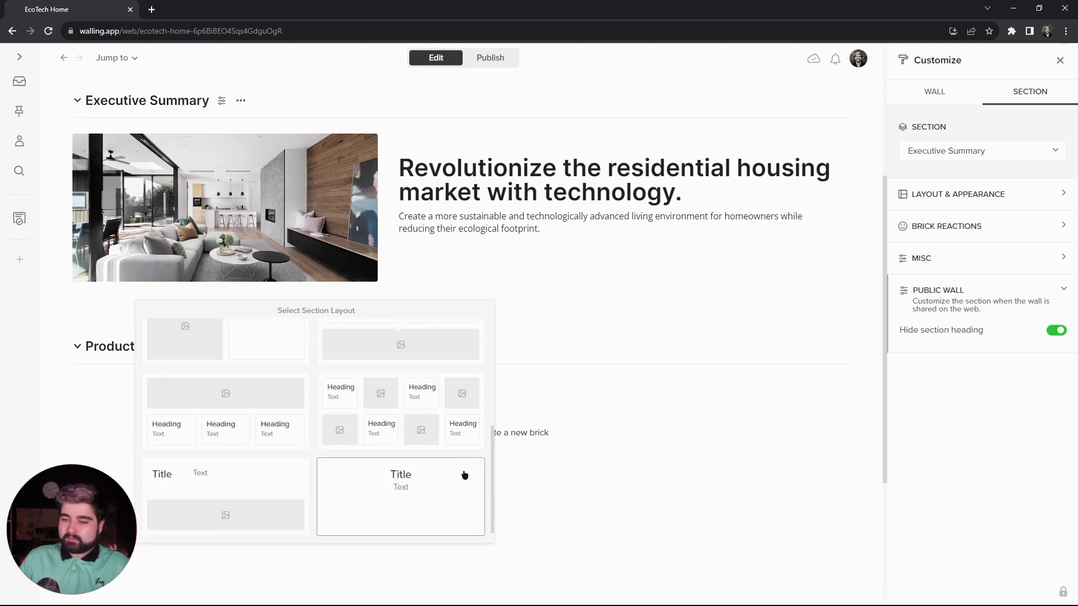
scroll(449, 479, up, 5)
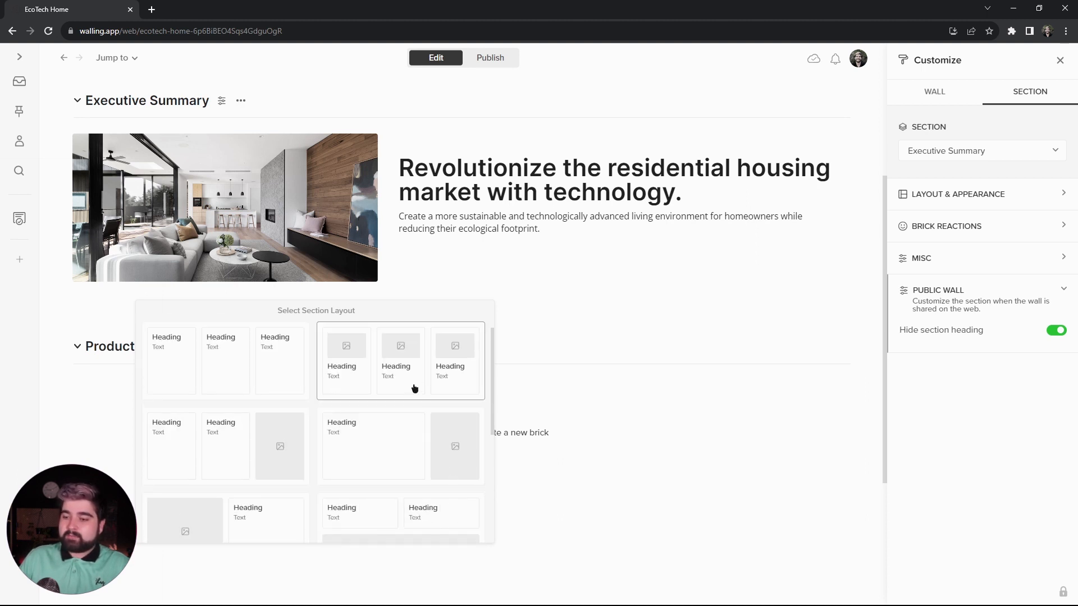
click(400, 360)
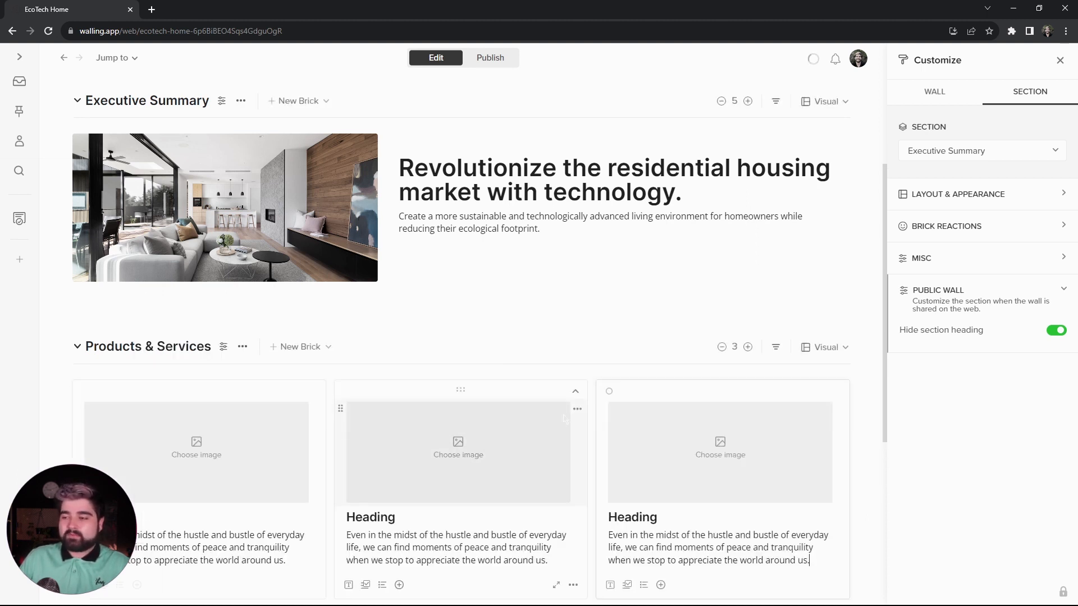
click(748, 347)
click(748, 347)
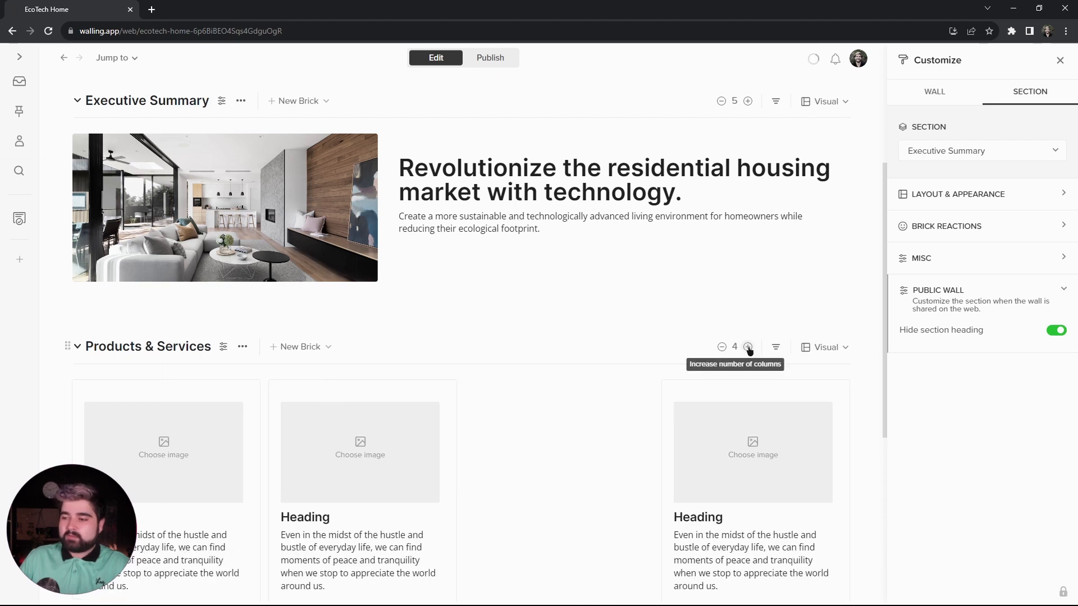
- Duplicate the second placeholder brick twice and place the copies in the empty third and fourth columns
scroll(469, 457, down, 2)
click(363, 520)
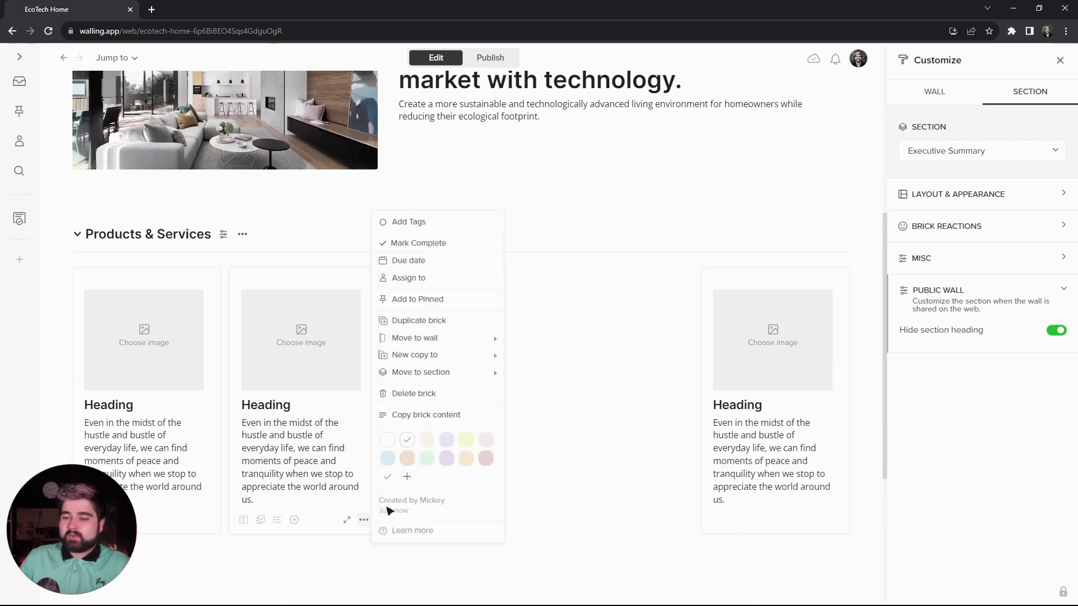
click(438, 326)
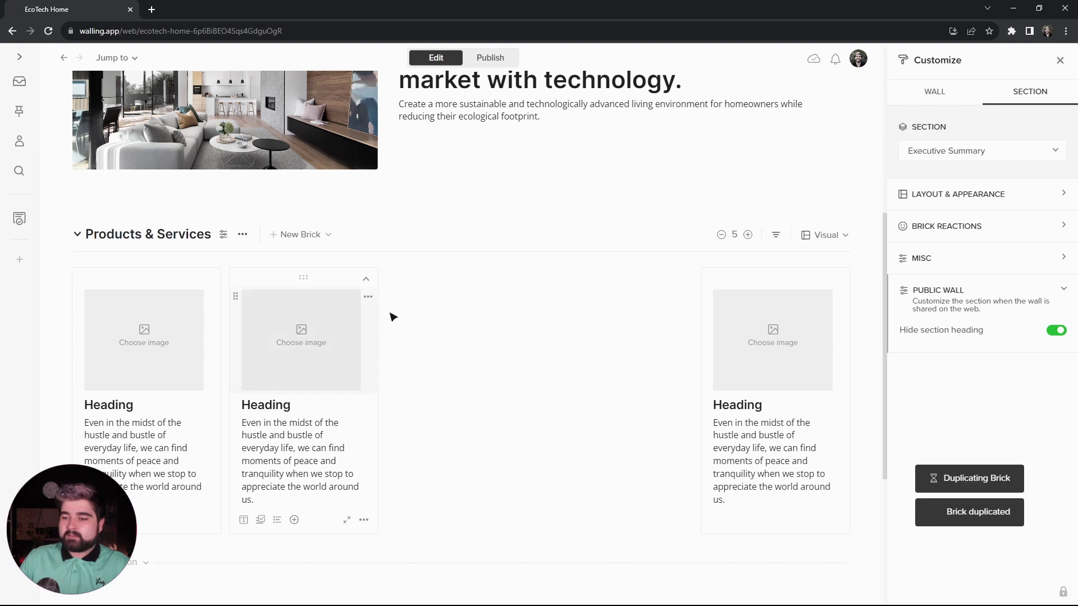
drag(306, 552, 471, 281)
drag(461, 528, 606, 312)
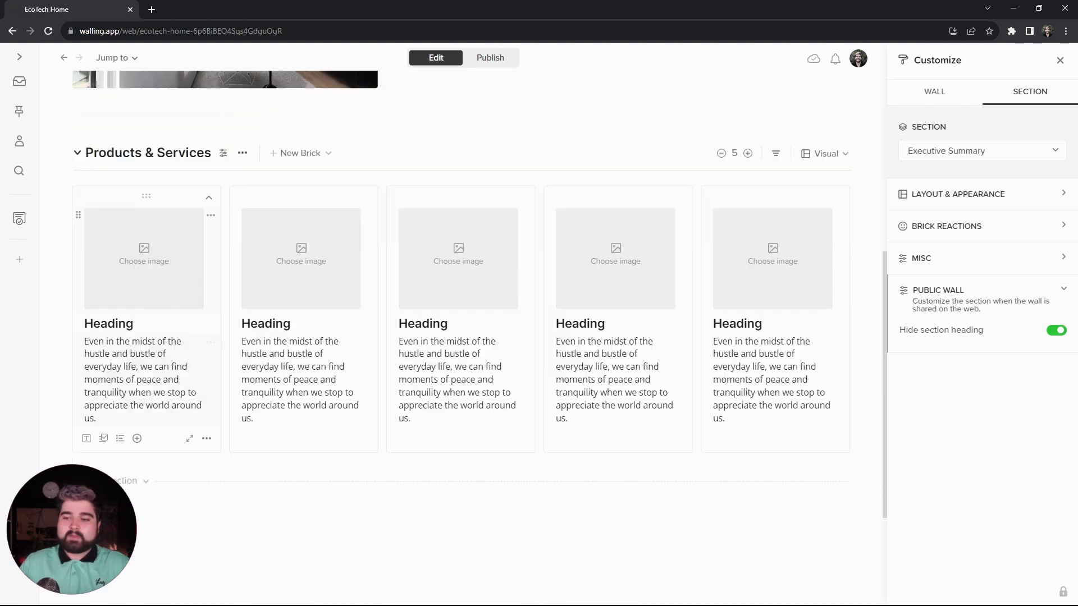
- Title the first brick "Appliances" with the bullet "Energy-efficient control", and make the brick's background transparent
drag(135, 324, 72, 325)
text(Ap)
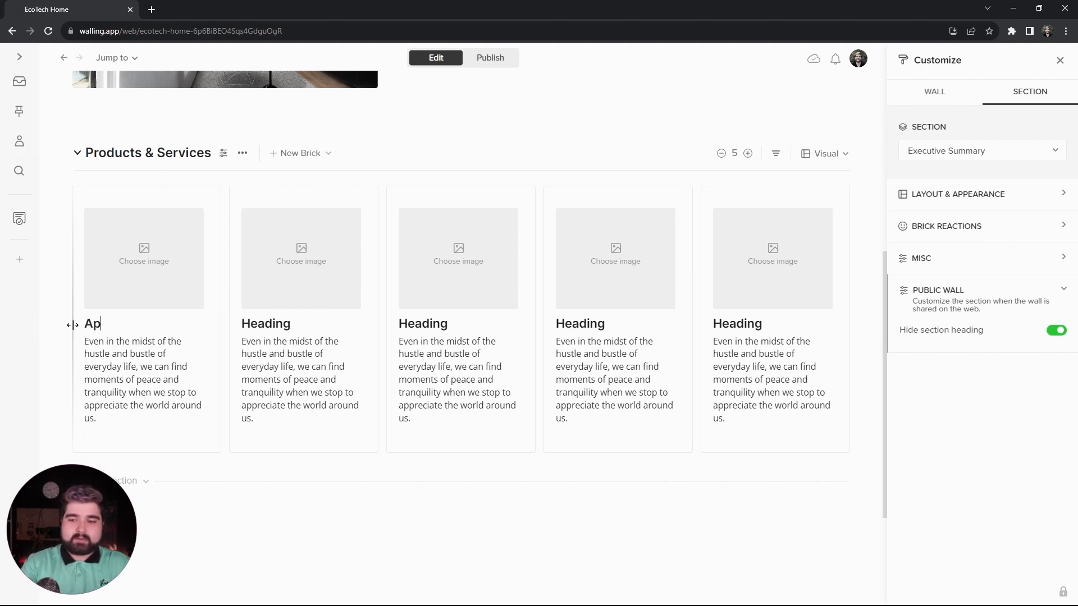
text(pliances)
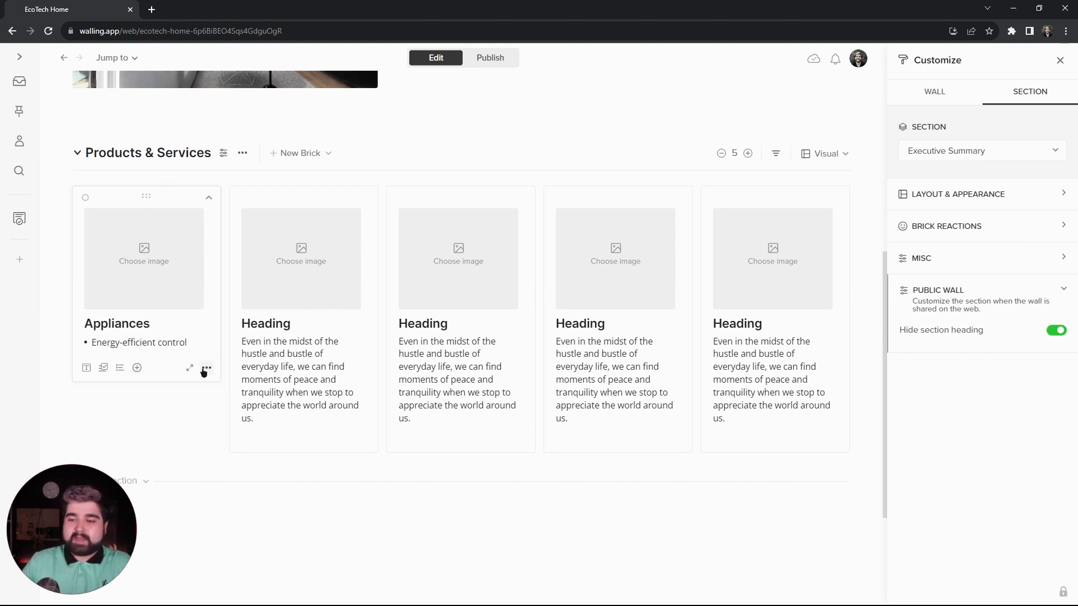
click(206, 369)
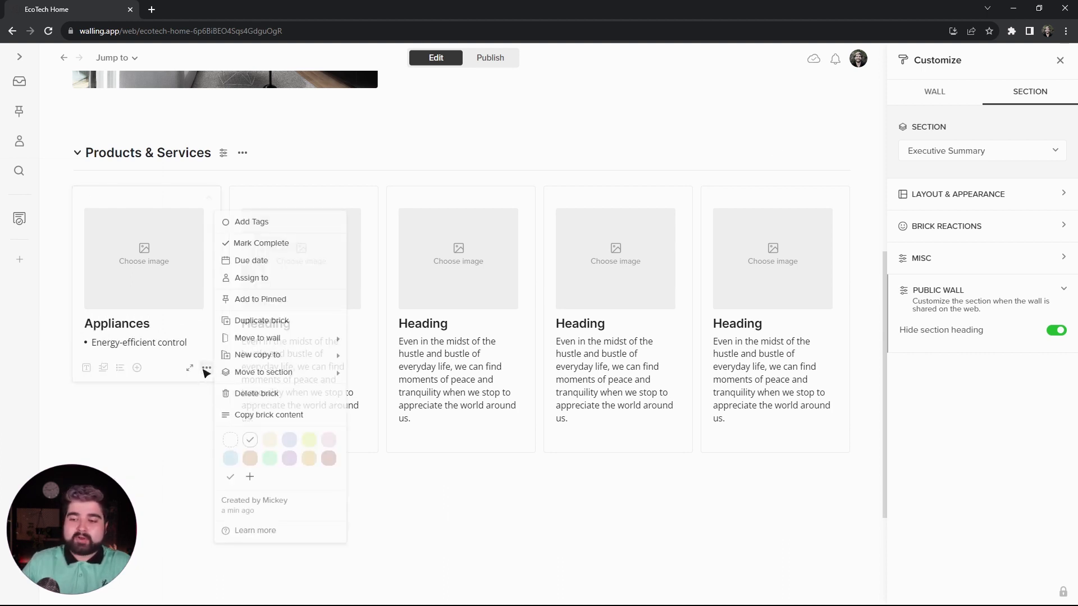
click(233, 444)
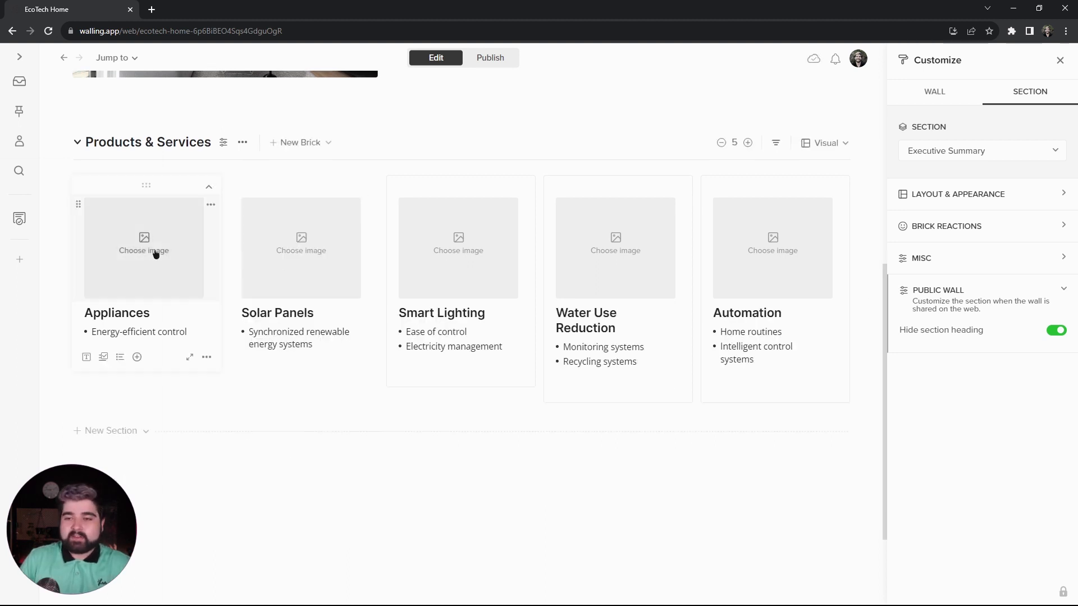
- Add a kitchen picture from Unsplash to the Appliances brick and a garden-hose picture to the Water Use Reduction brick
click(156, 252)
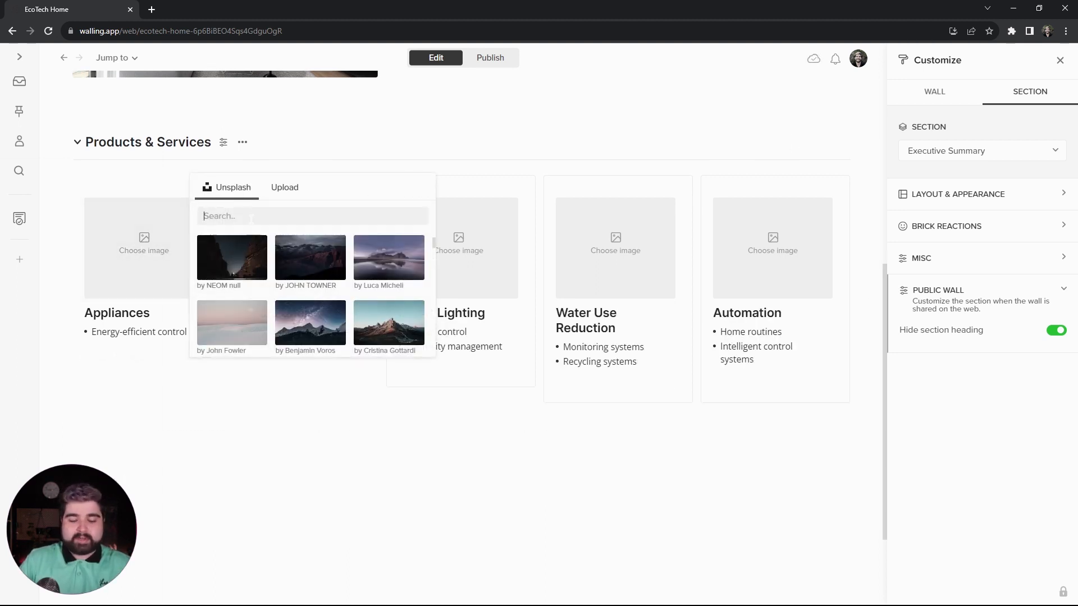
text(k)
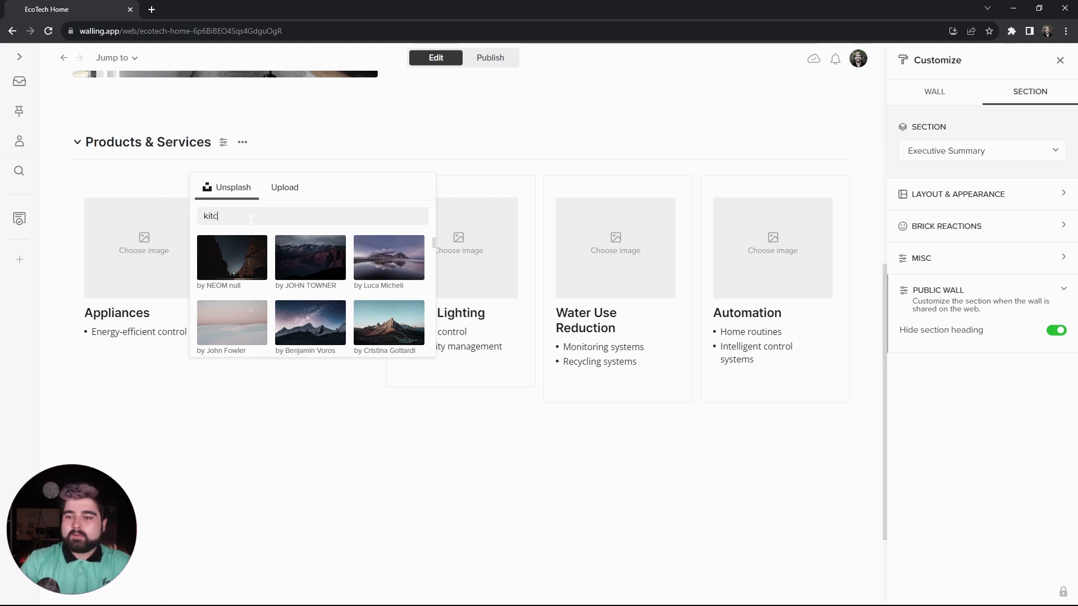
text(itc)
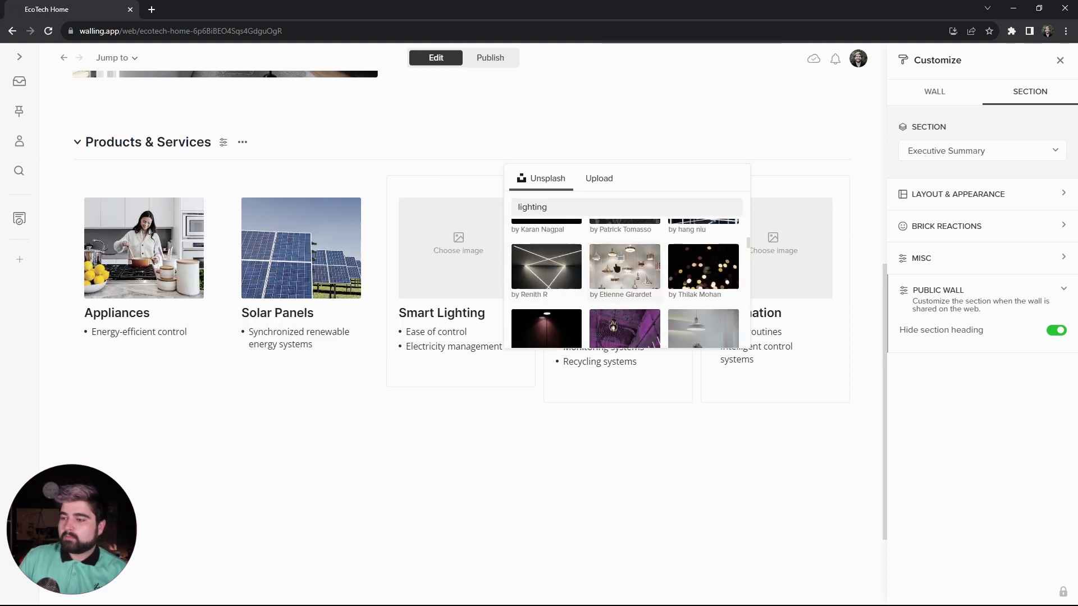
click(612, 248)
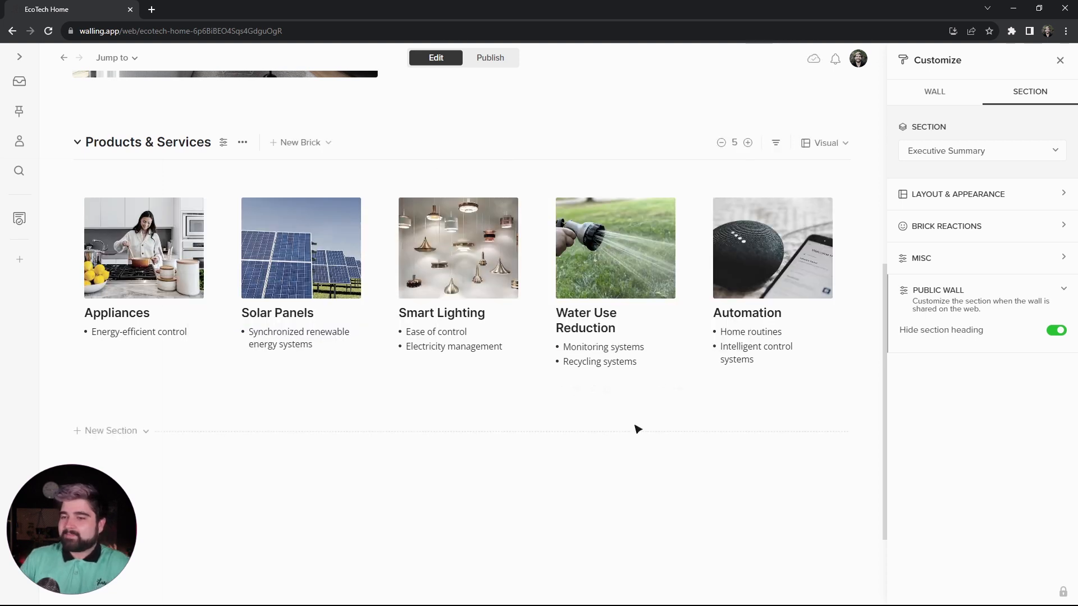
- Preview the wall as published to check the Products & Services bricks, and return to editing
scroll(539, 448, up, 1)
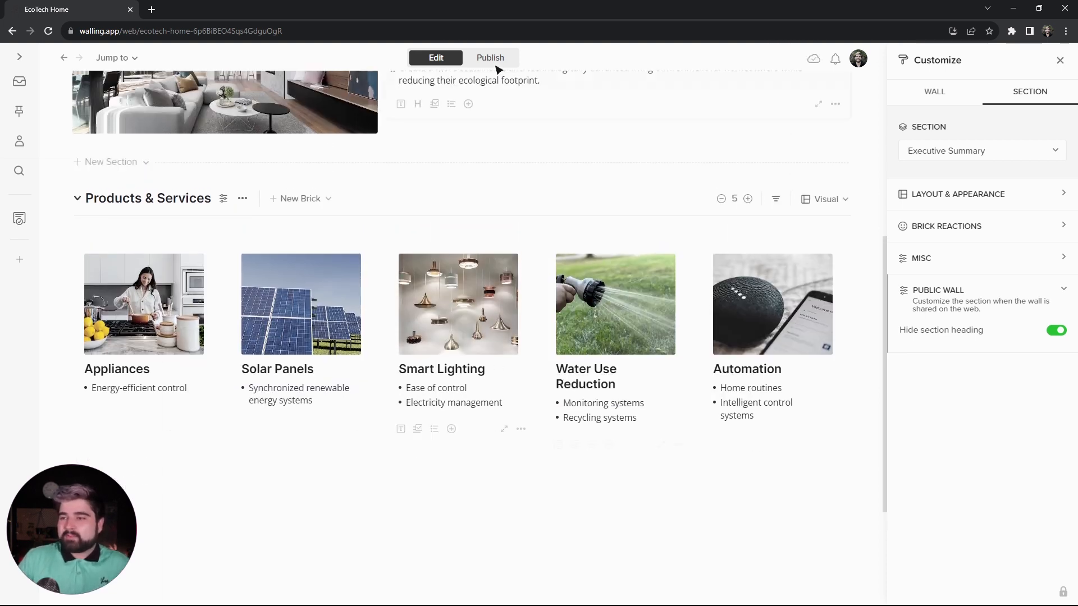
click(495, 63)
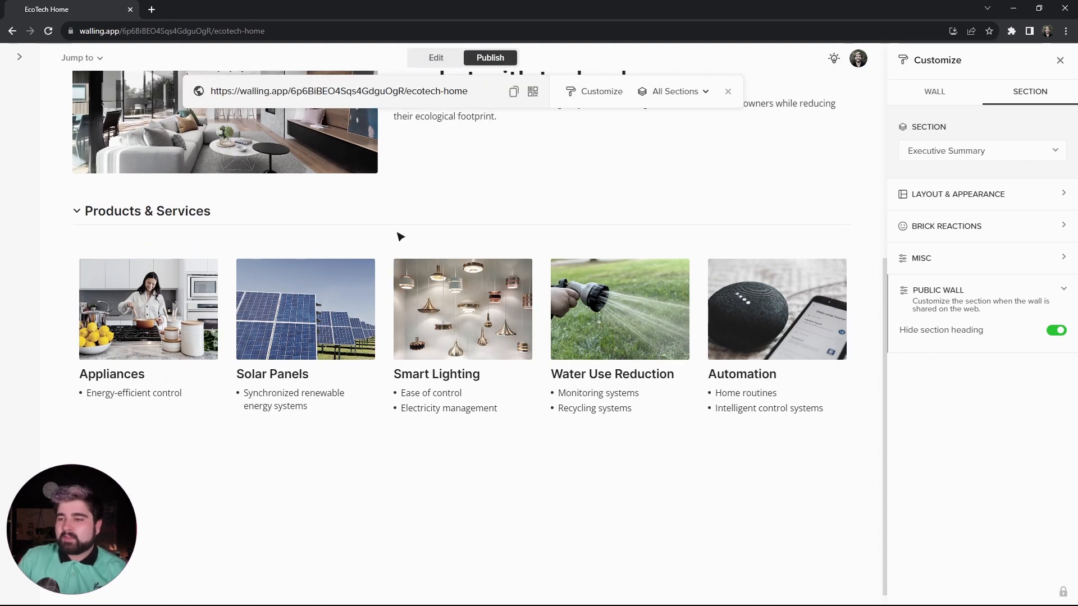
click(436, 58)
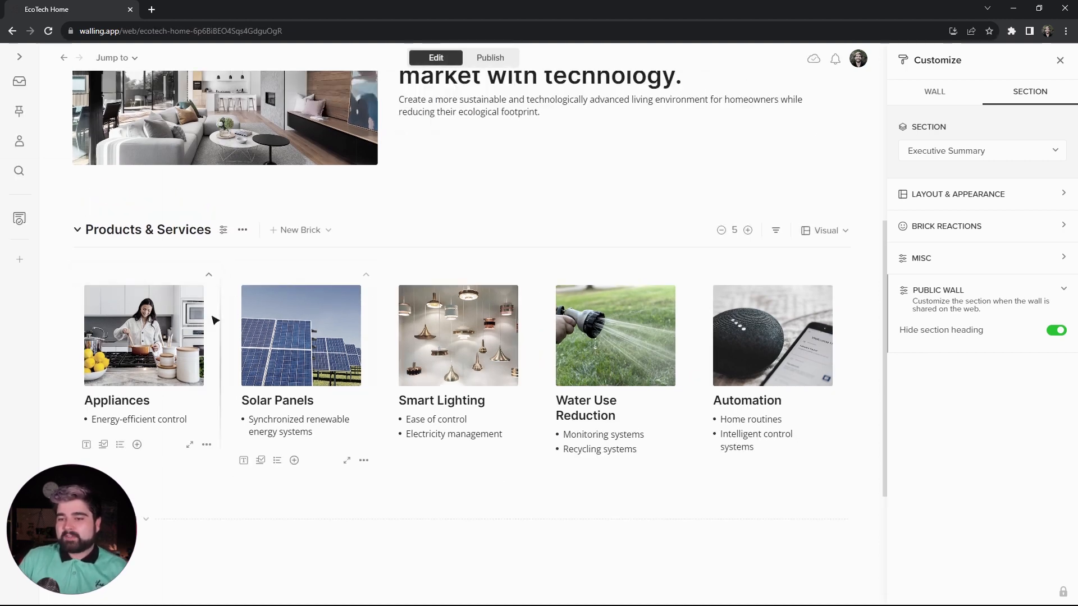
click(486, 59)
- Hide the Products & Services section heading on the public wall and check the published view
click(223, 341)
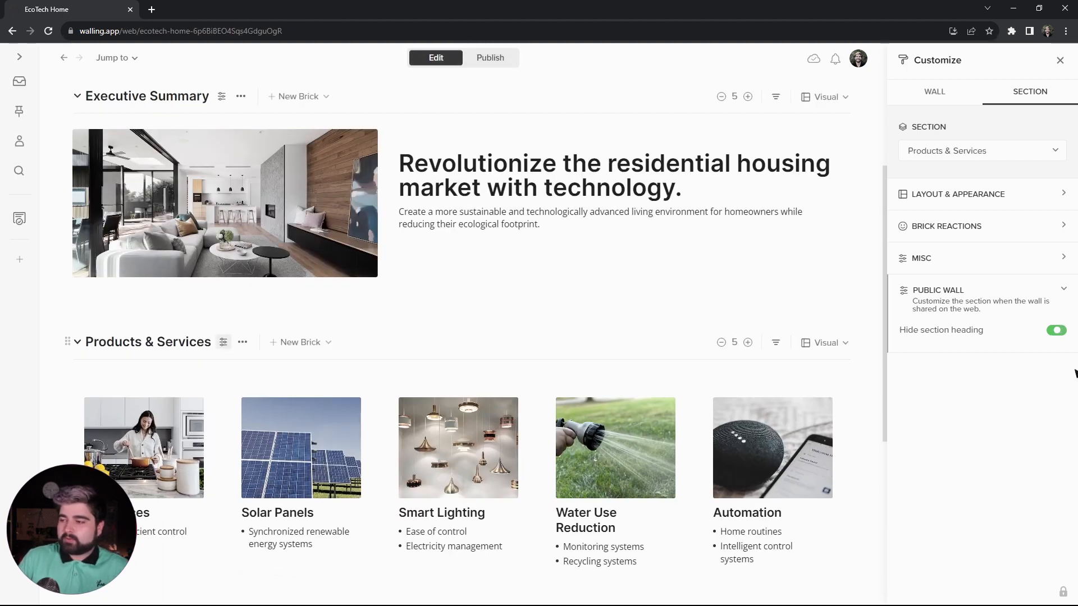
click(1054, 331)
click(1057, 333)
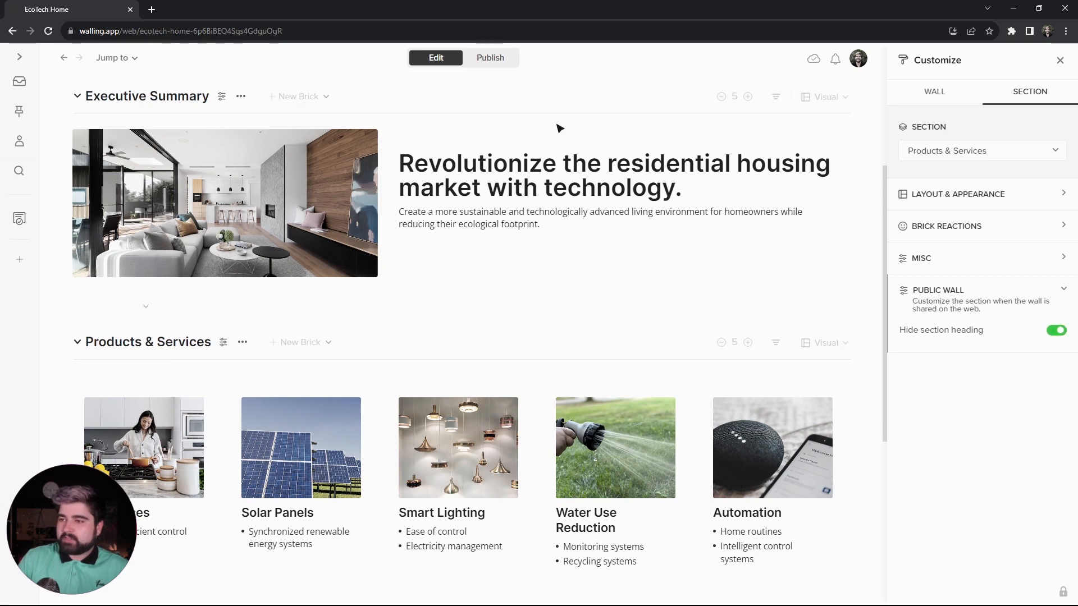
click(493, 57)
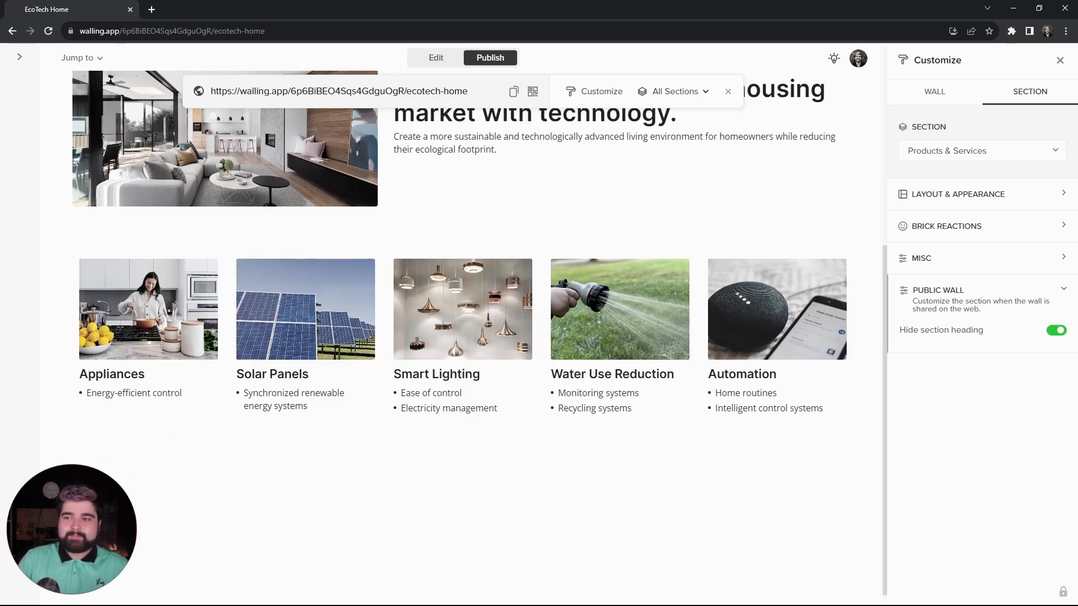
click(435, 58)
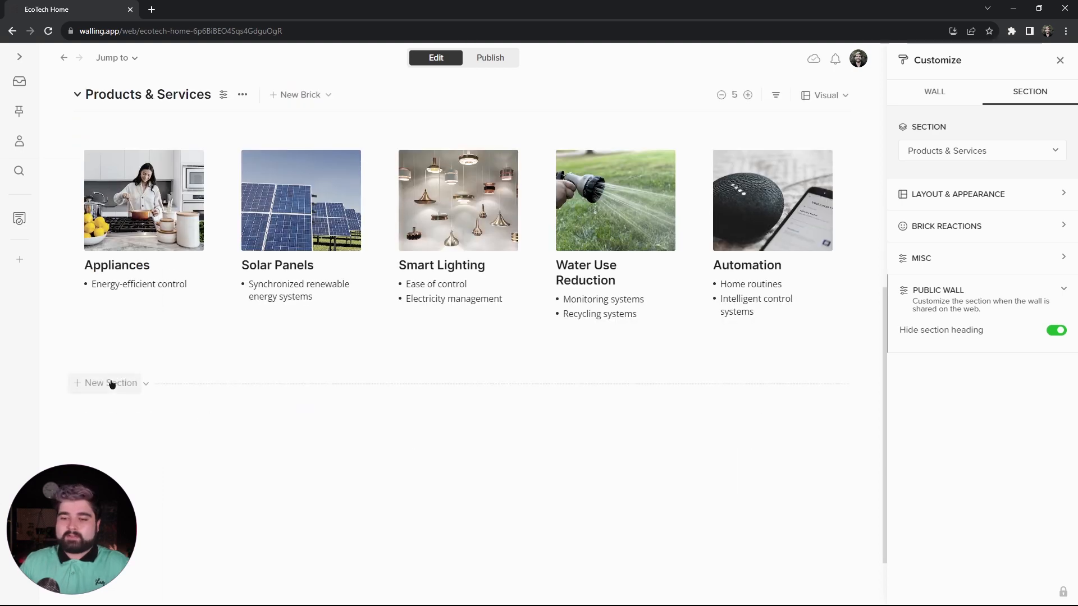
- Add a section titled "Market Analysis" below Products & Services and fill it with the layout of a text brick beside an image
click(112, 383)
text(Market A)
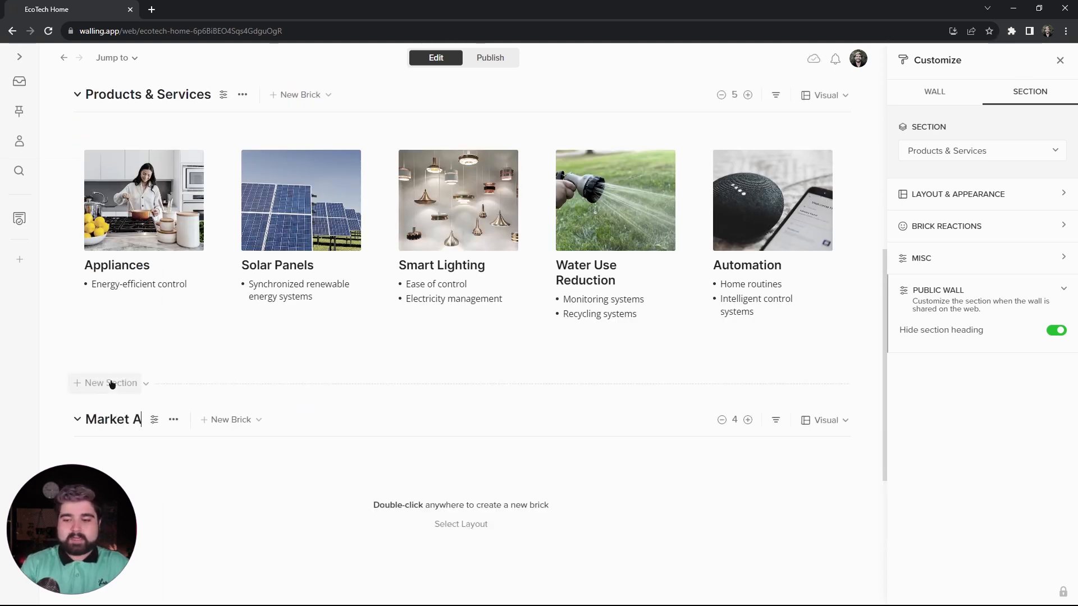
text(nalys)
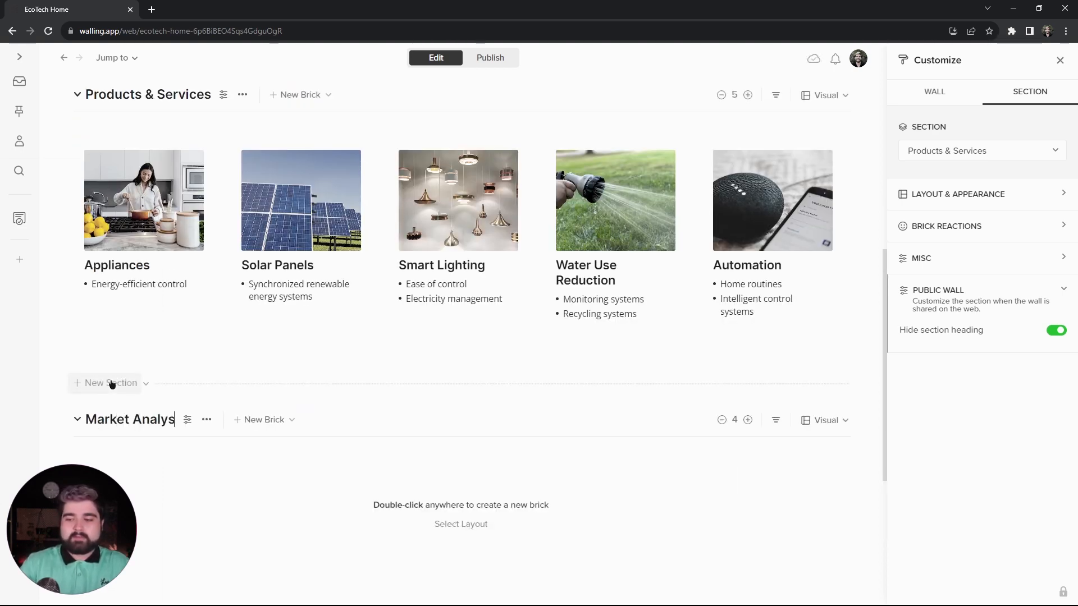
text(is)
key(Return)
click(263, 444)
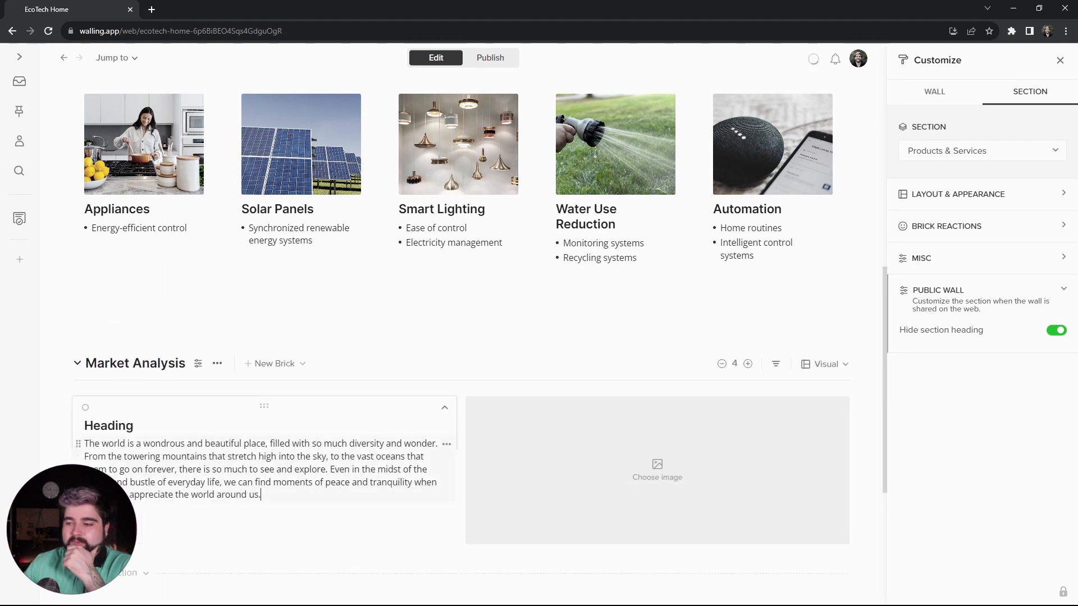
- Give the heading "Steady market growth, driven by environmentally aware consumers" the Title style and end it with a period
click(288, 295)
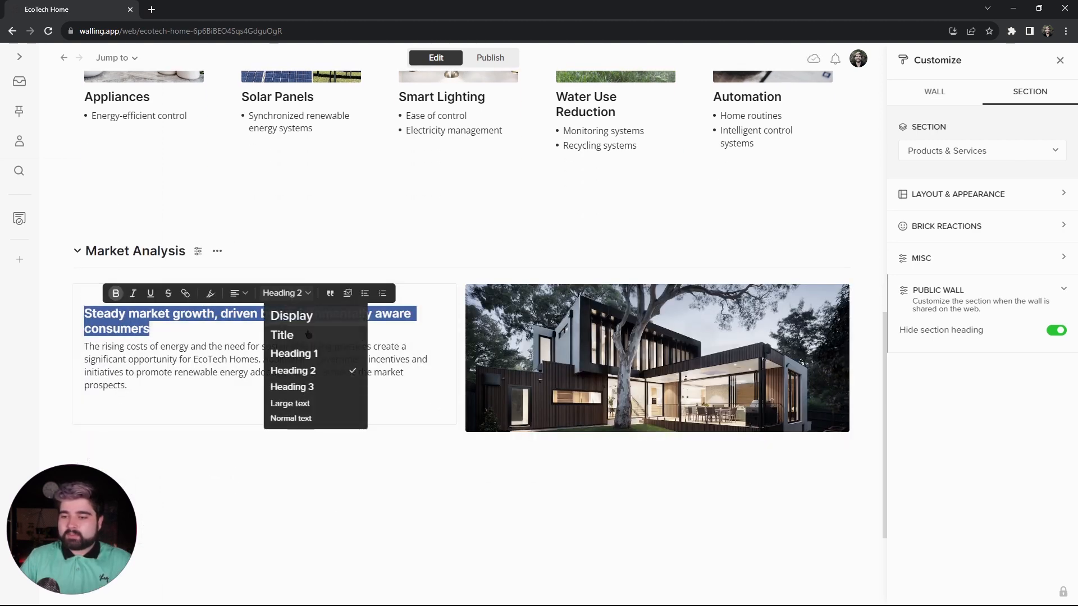
click(288, 335)
key(Escape)
text(.)
- Add a new section titled "Target Market" below the Market Analysis section
scroll(225, 392, down, 2)
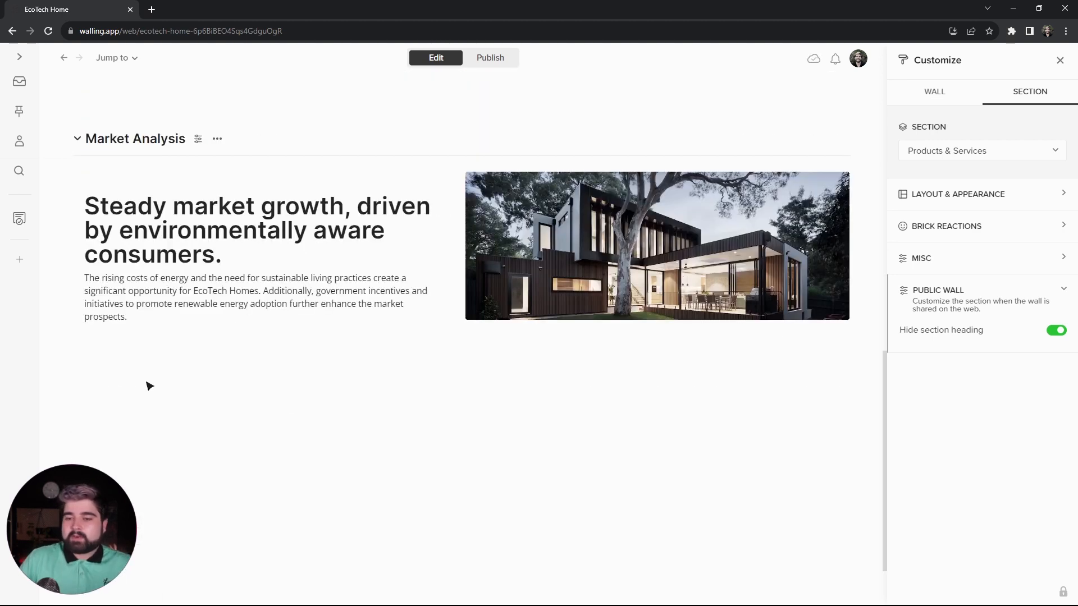
click(116, 385)
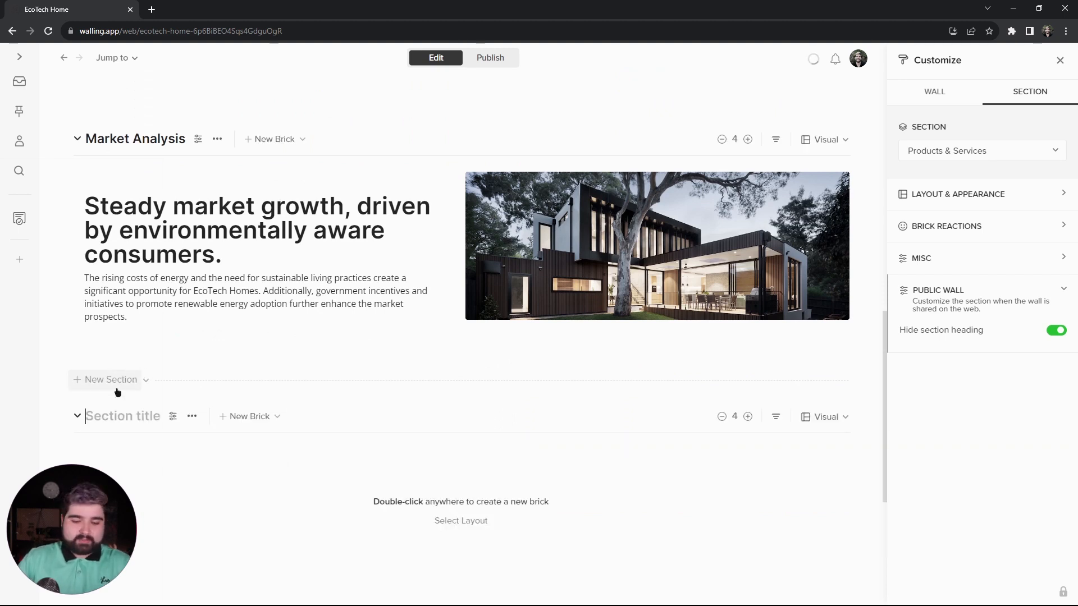
text(Target Market)
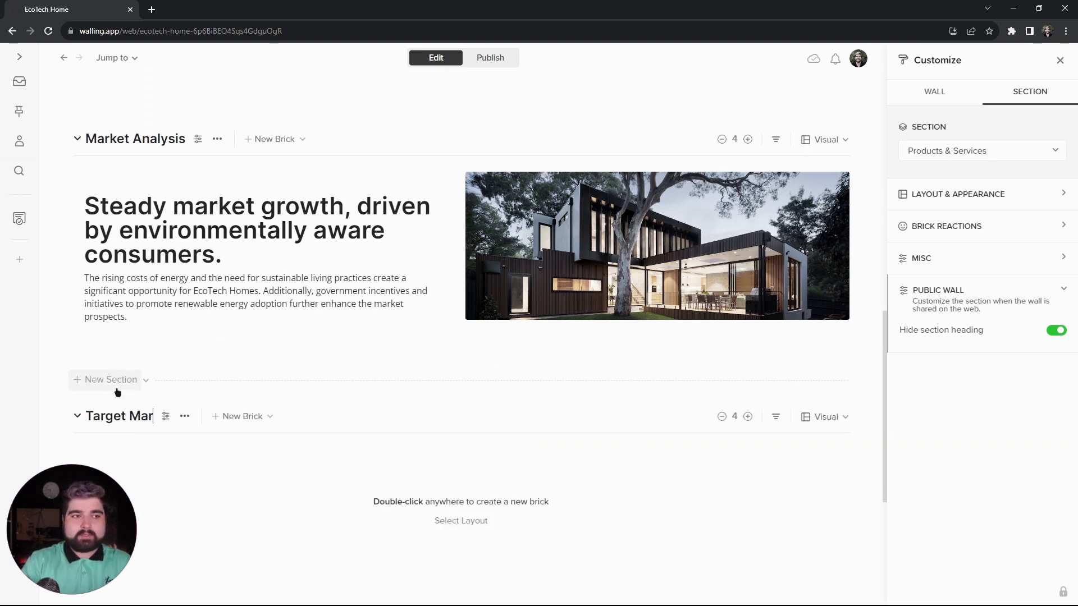
- Apply the text-beside-image layout to the Target Market section and swap its bricks so the image sits left of the text
scroll(438, 522, down, 3)
click(443, 353)
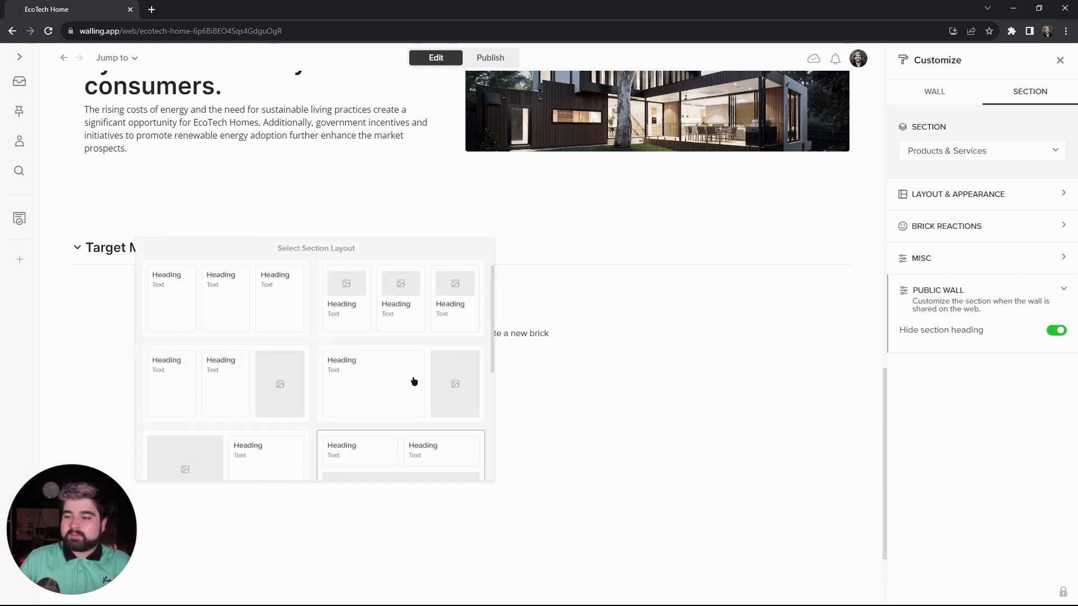
scroll(250, 407, down, 1)
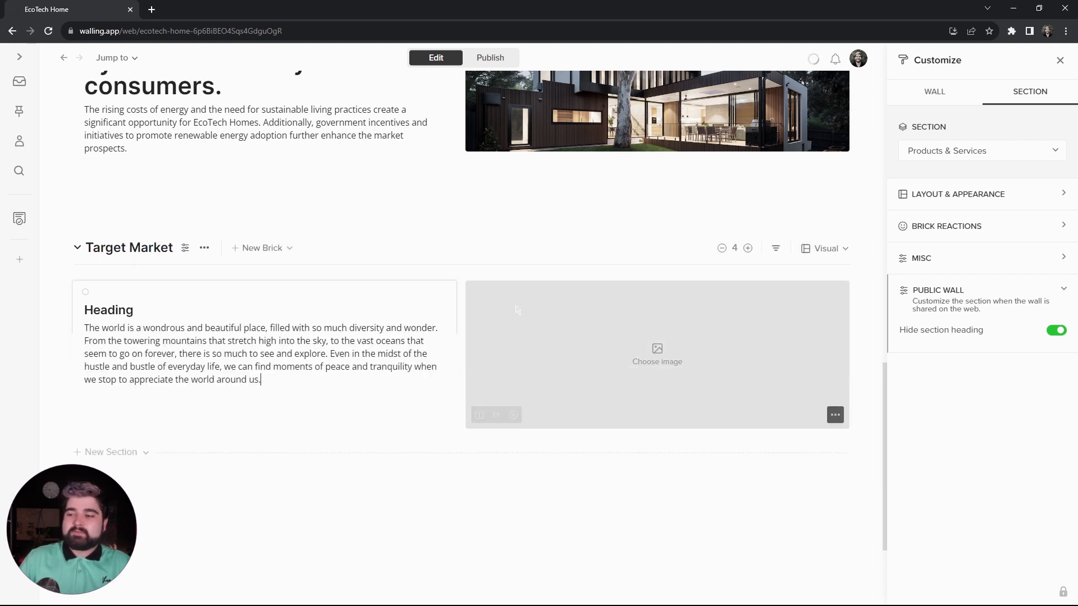
drag(522, 313, 154, 316)
drag(382, 333, 171, 322)
drag(325, 444, 699, 297)
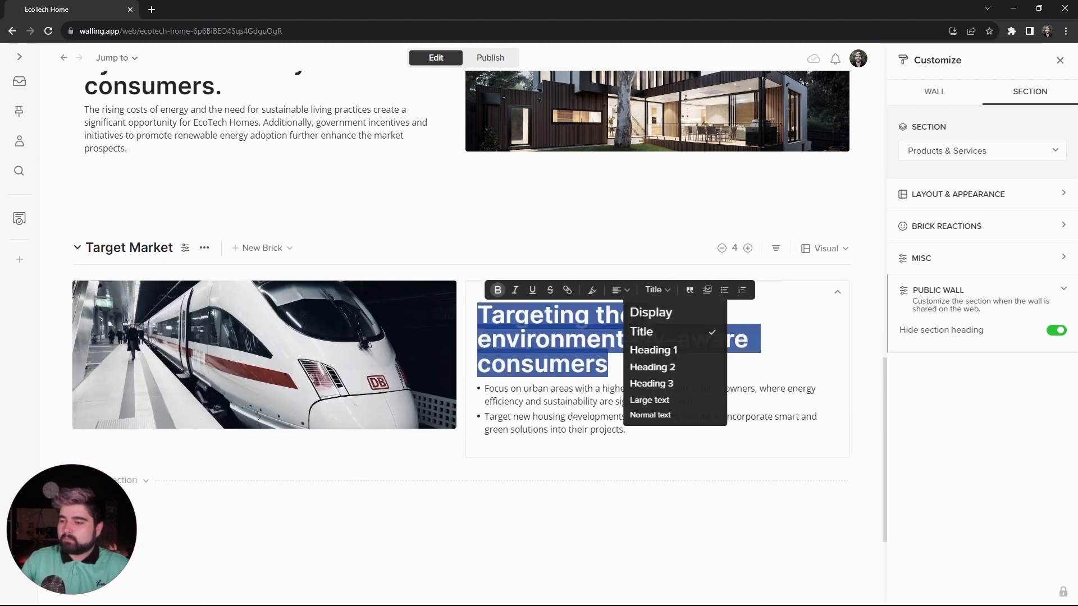
- Fill the Target Market text brick with the "Targeting the environmentally-aware consumers" heading and bullets, and make its background transparent
click(571, 429)
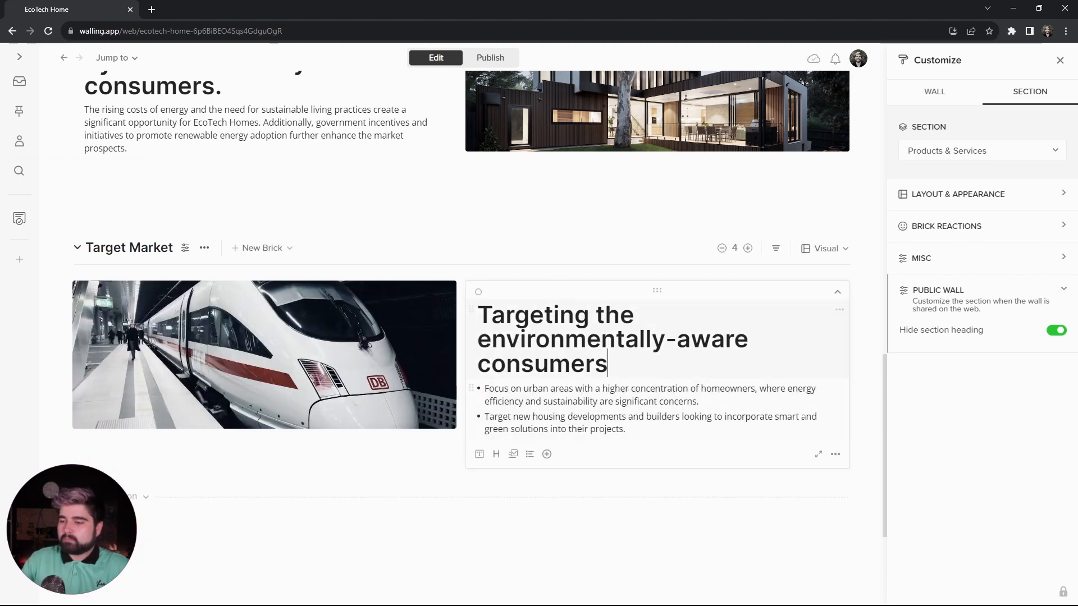
click(835, 455)
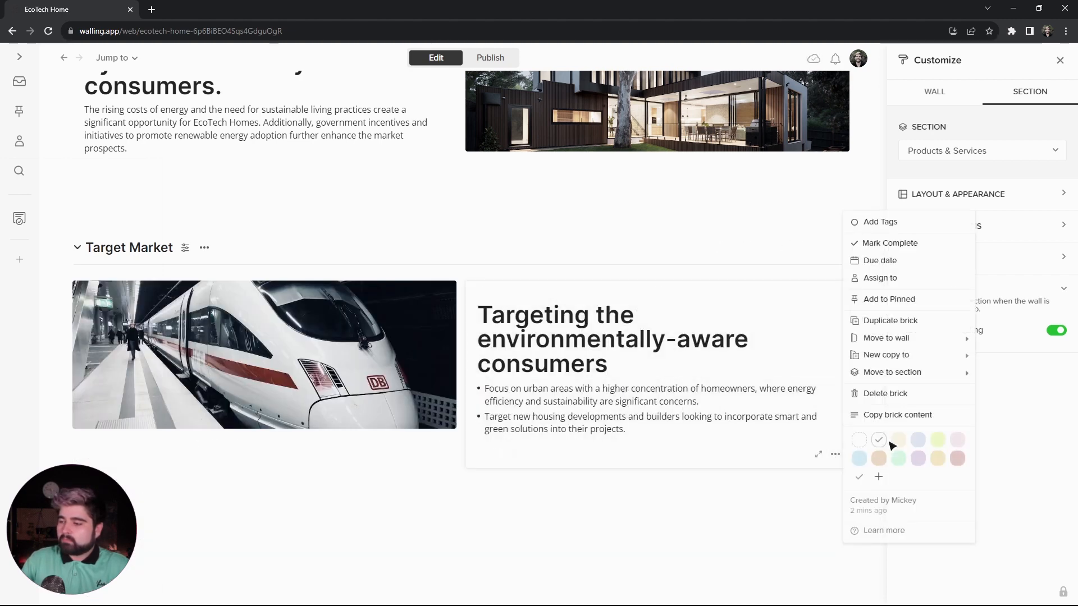
click(862, 442)
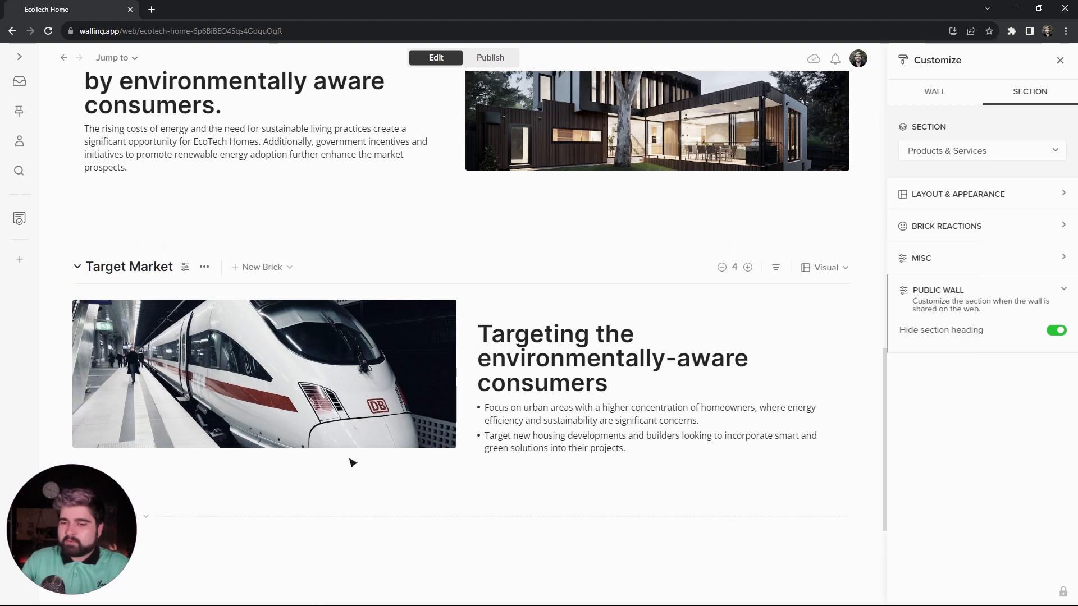
- Make the Target Market image taller and add a new section titled "Competitive Analysis" below that section
drag(349, 460, 345, 517)
click(120, 531)
text(Com)
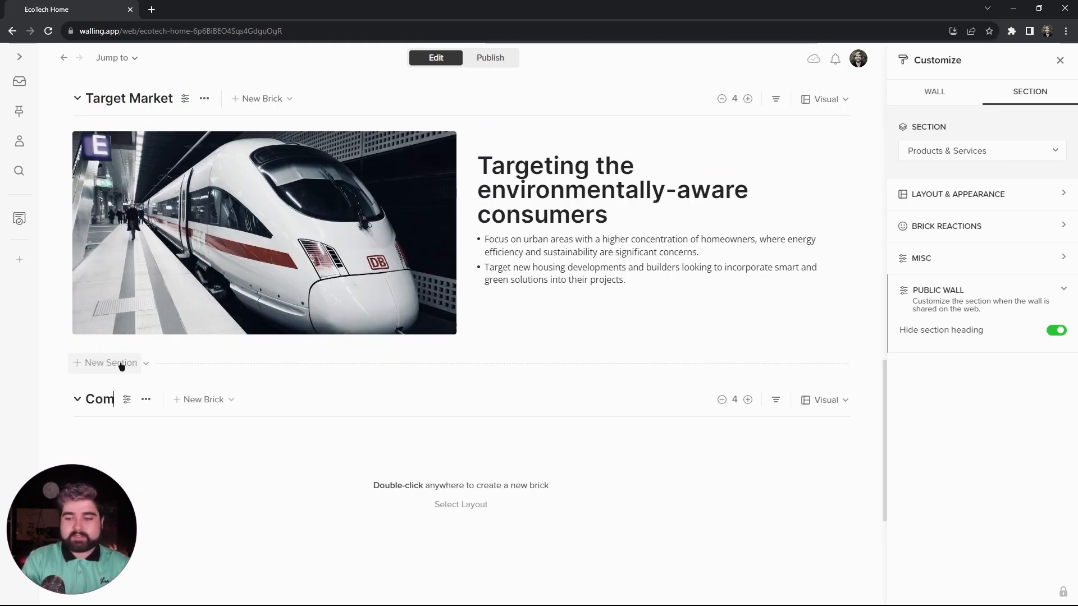
text(petitve Analysis)
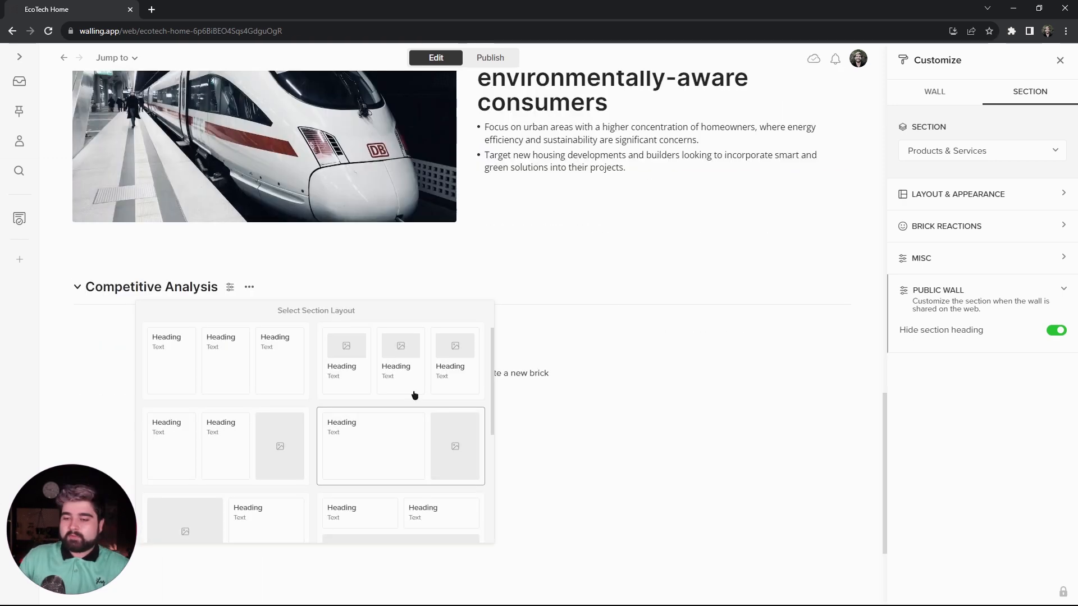
- Apply the title, text and wide image layout to the Competitive Analysis section and move the image brick above the text bricks
scroll(413, 399, down, 3)
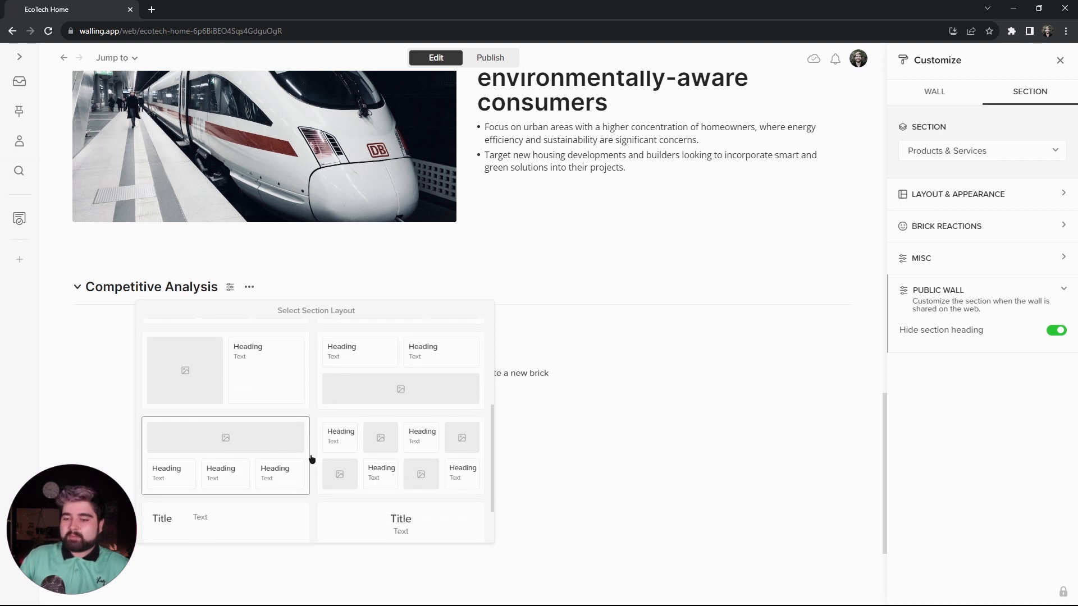
scroll(293, 474, down, 2)
scroll(280, 495, up, 1)
scroll(278, 479, down, 1)
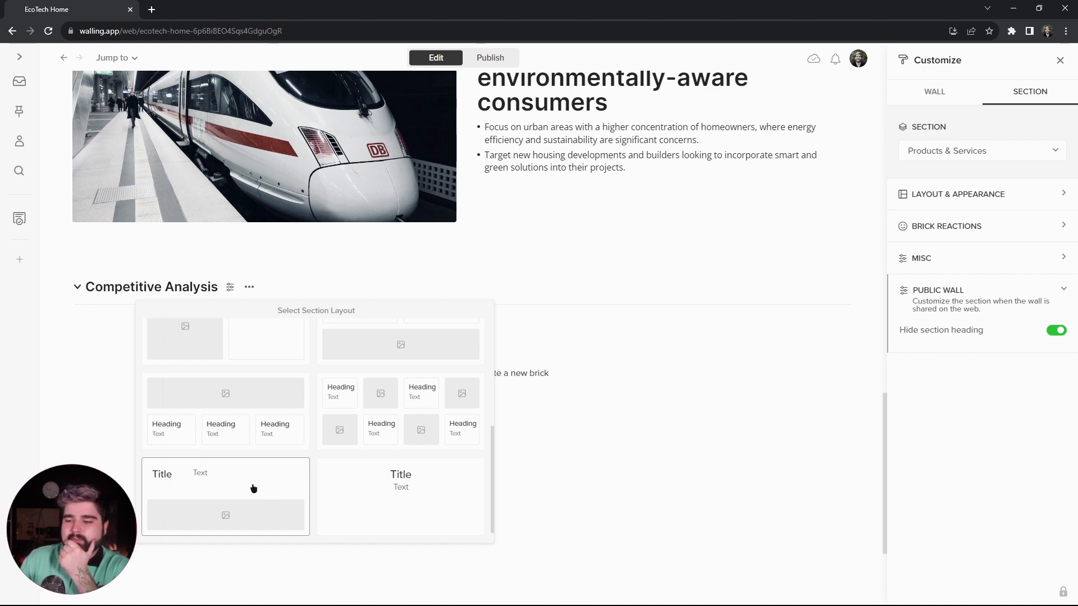
click(253, 488)
scroll(175, 411, down, 2)
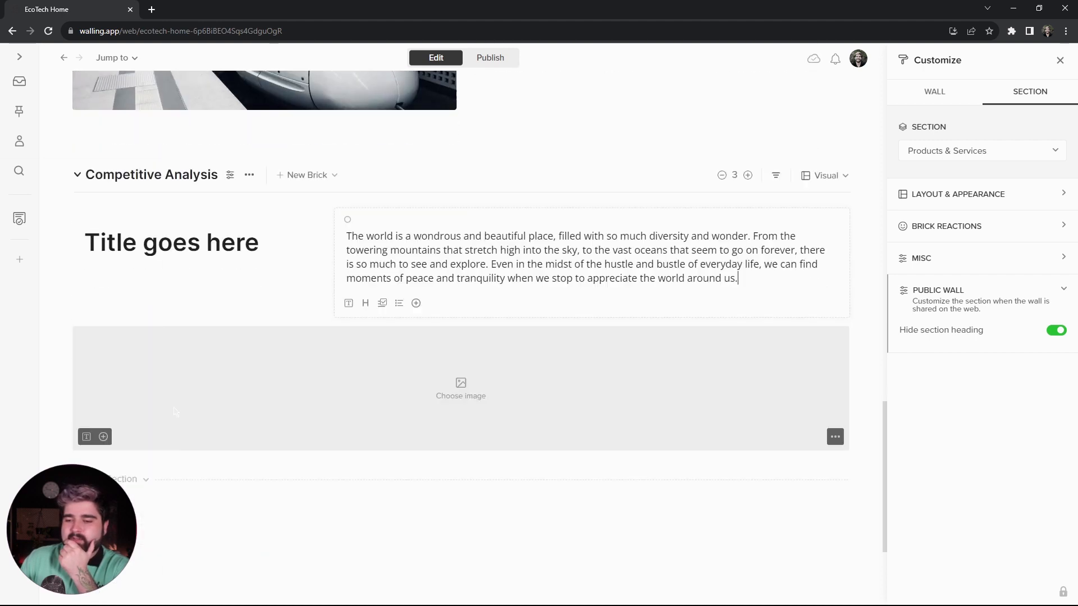
drag(175, 411, 176, 271)
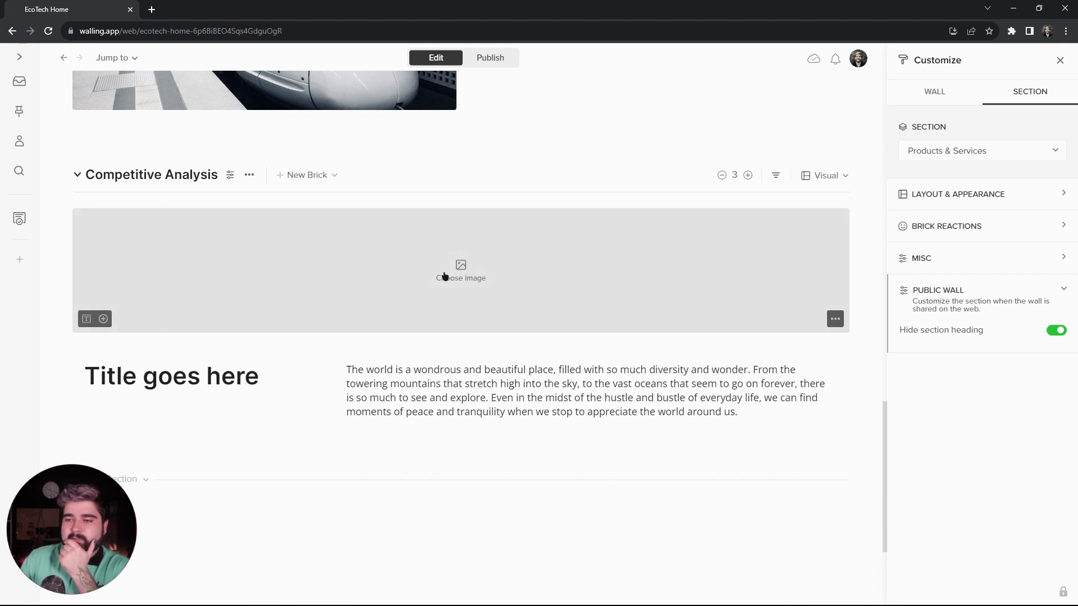
- Fill the Competitive Analysis bricks with the yellow armchair image and text, styling "Comprehensive, integrated solutions" as Heading 1
click(452, 276)
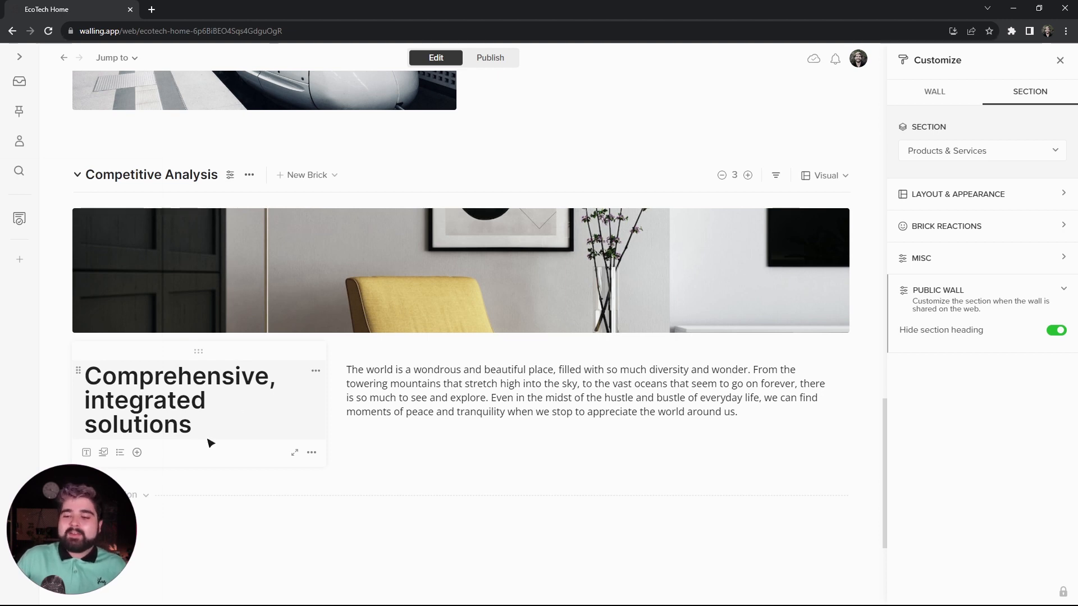
drag(206, 427, 226, 358)
click(220, 349)
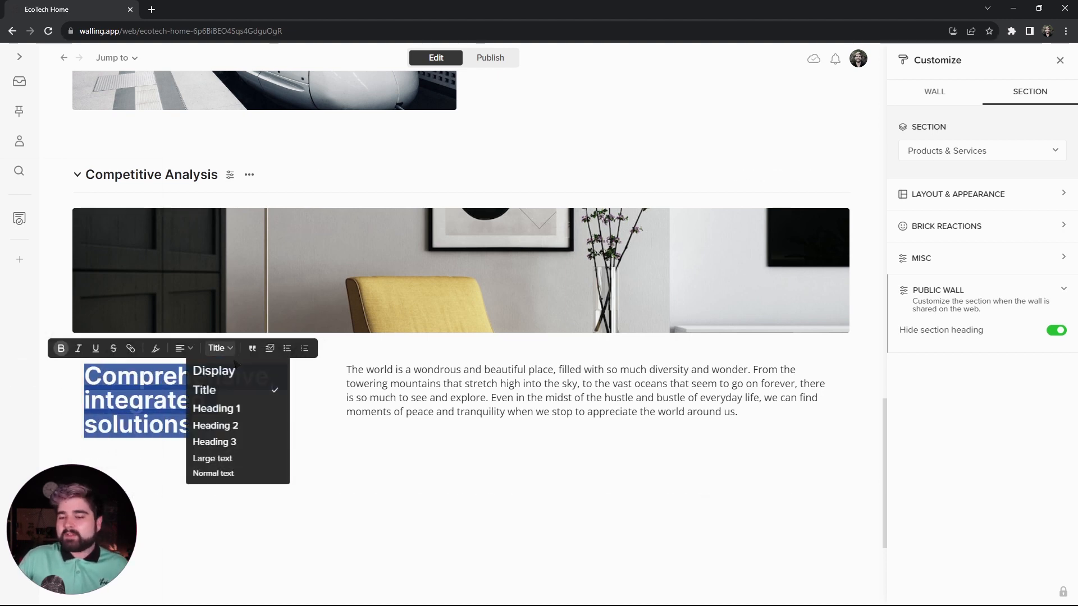
click(243, 410)
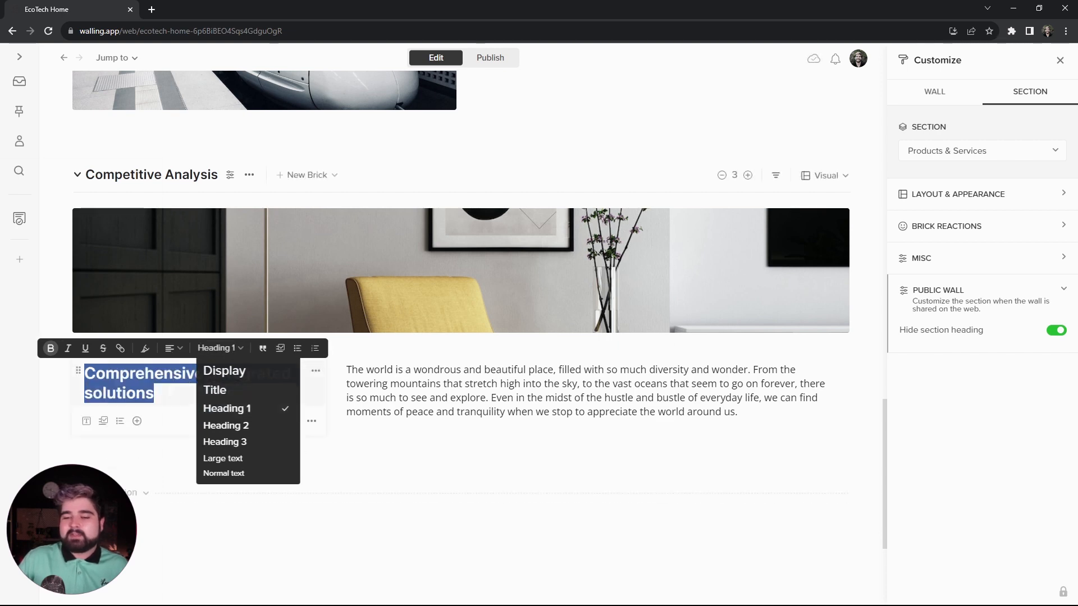
click(583, 454)
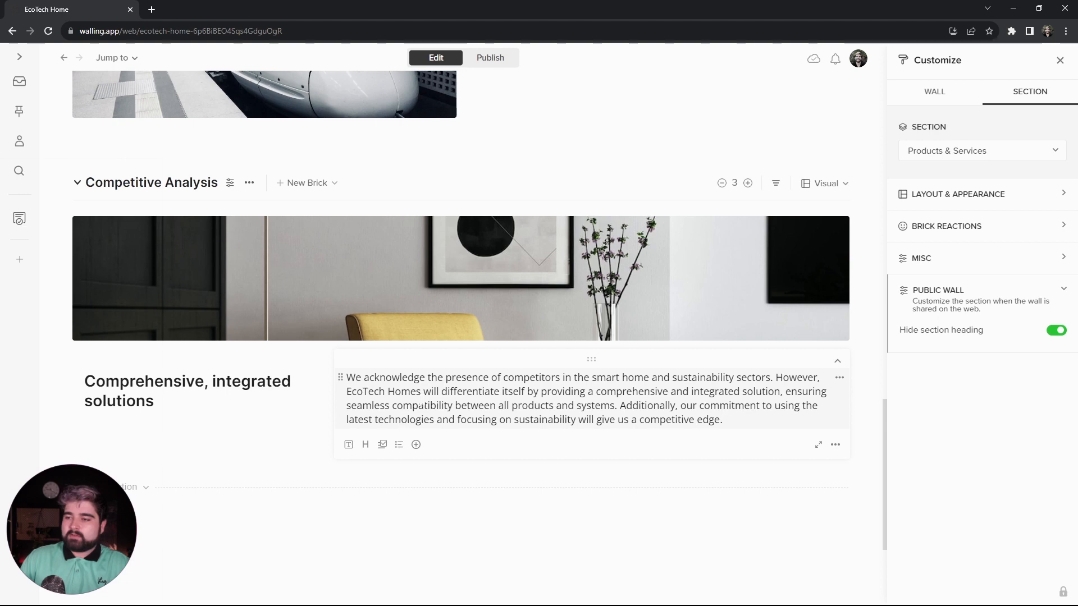
- Make the Competitive Analysis image taller and hide that section's heading on the public wall
drag(426, 408, 426, 416)
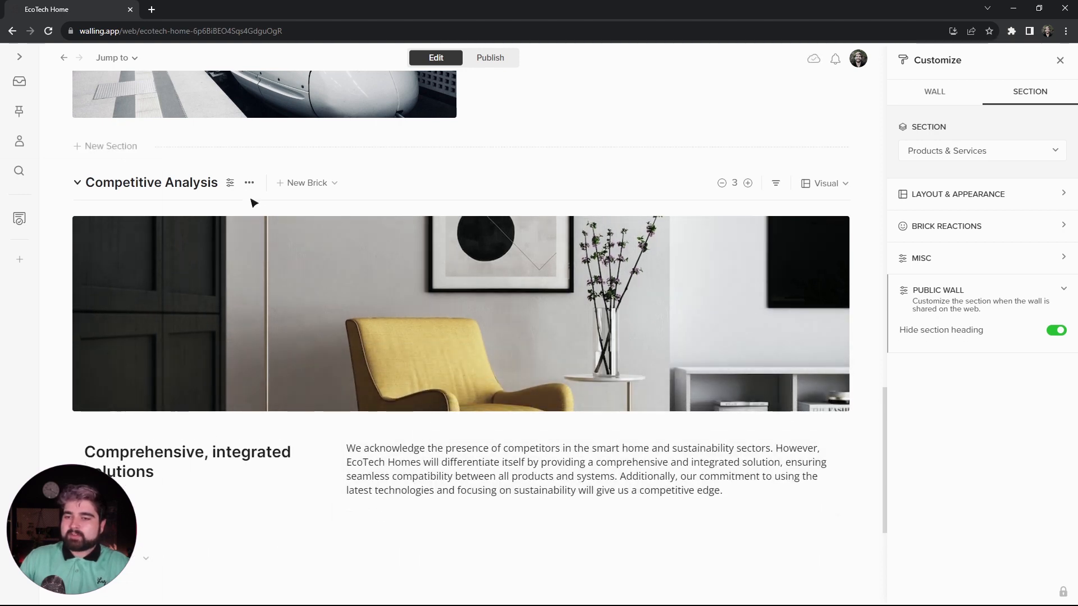
click(230, 183)
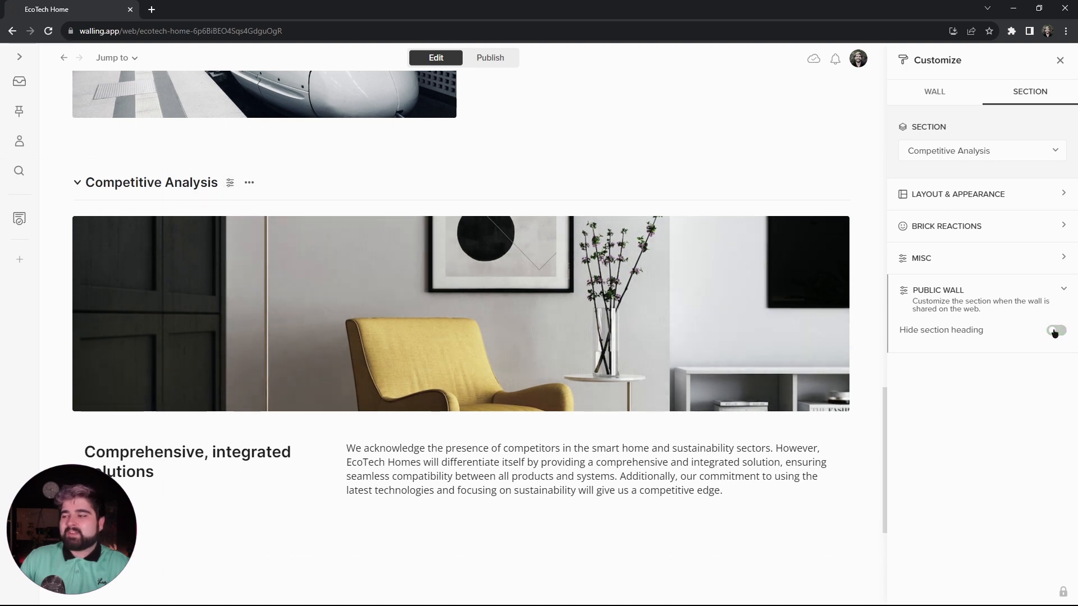
- Add a new section titled "Sales Strategy" below the Competitive Analysis section
scroll(113, 387, down, 3)
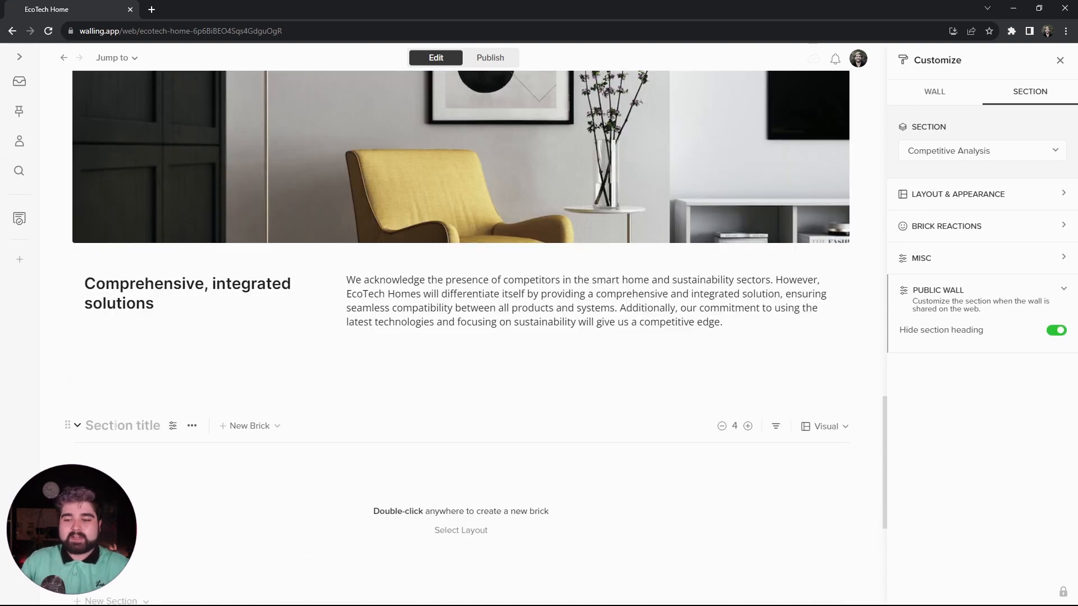
text(Sal)
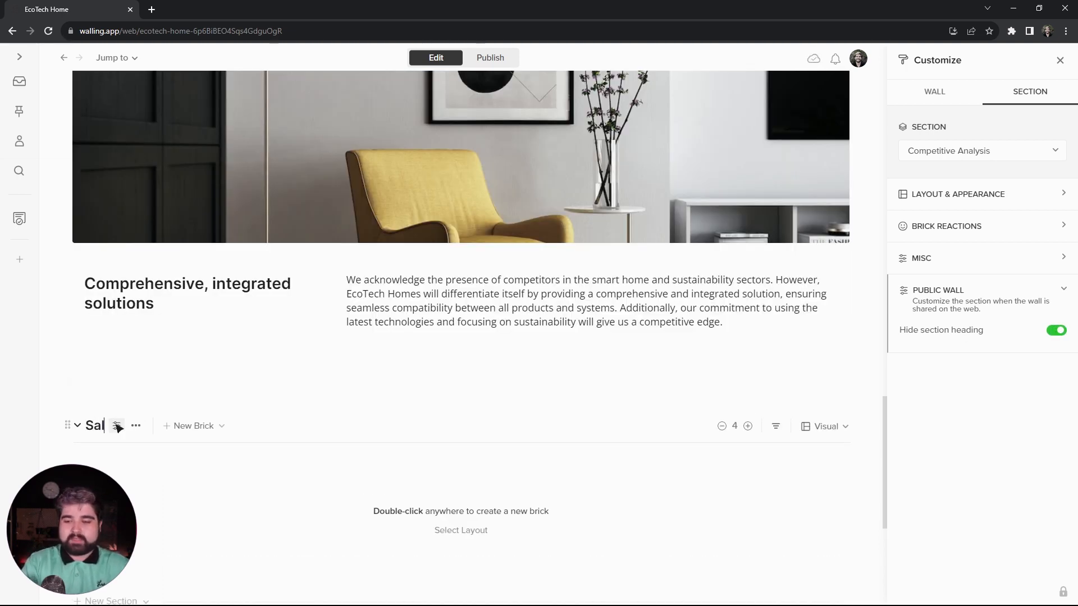
text(es Strategy)
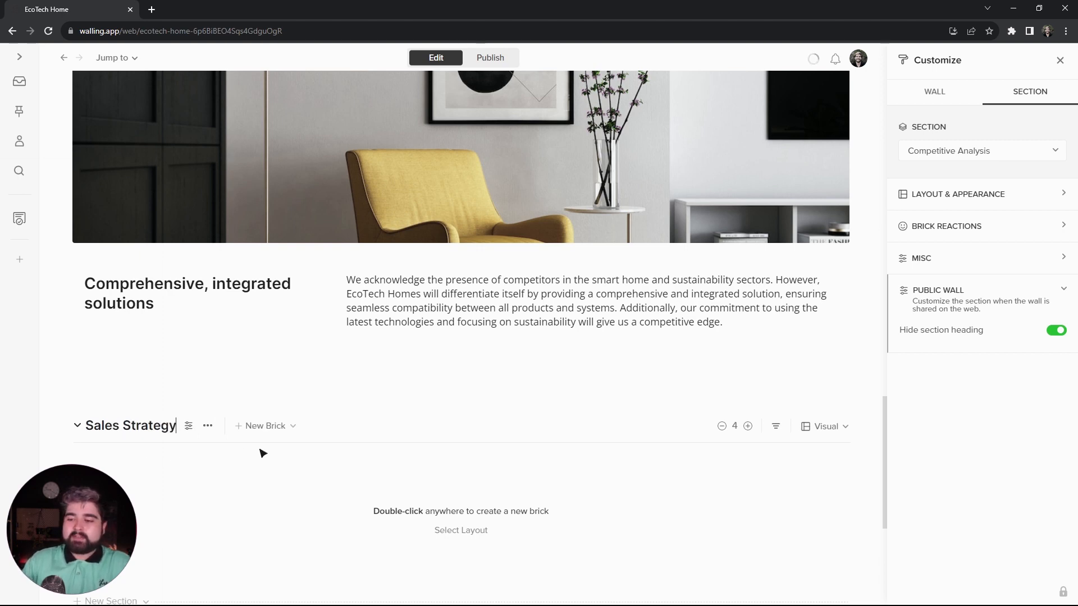
- Apply the alternating text-and-image grid layout to Sales Strategy and fill in Partnerships, Demonstrations, Digital Marketing and Educational Content texts
scroll(359, 461, down, 1)
click(459, 475)
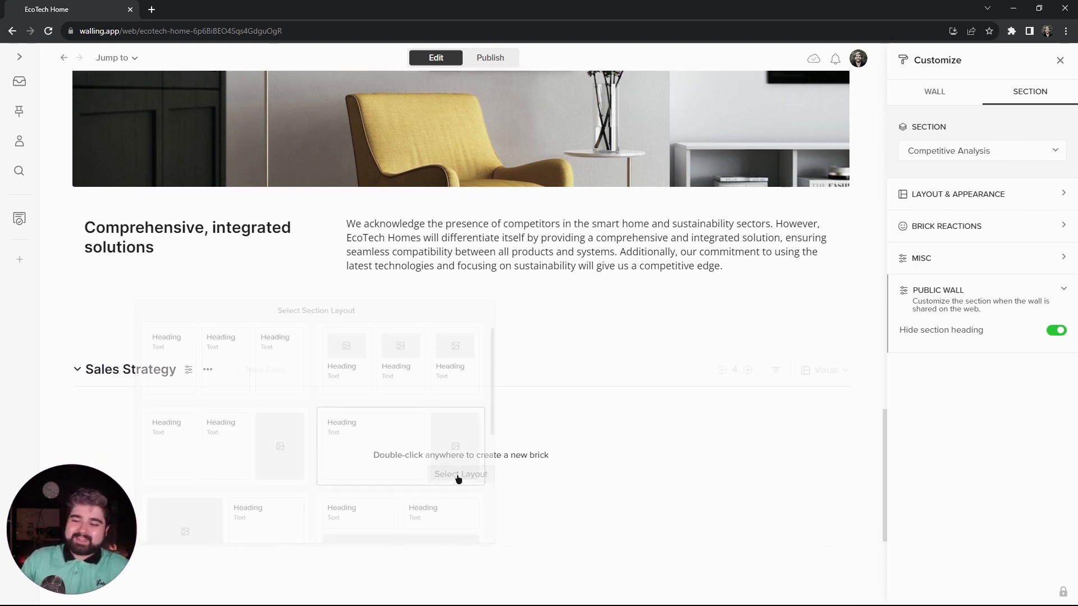
scroll(376, 438, down, 5)
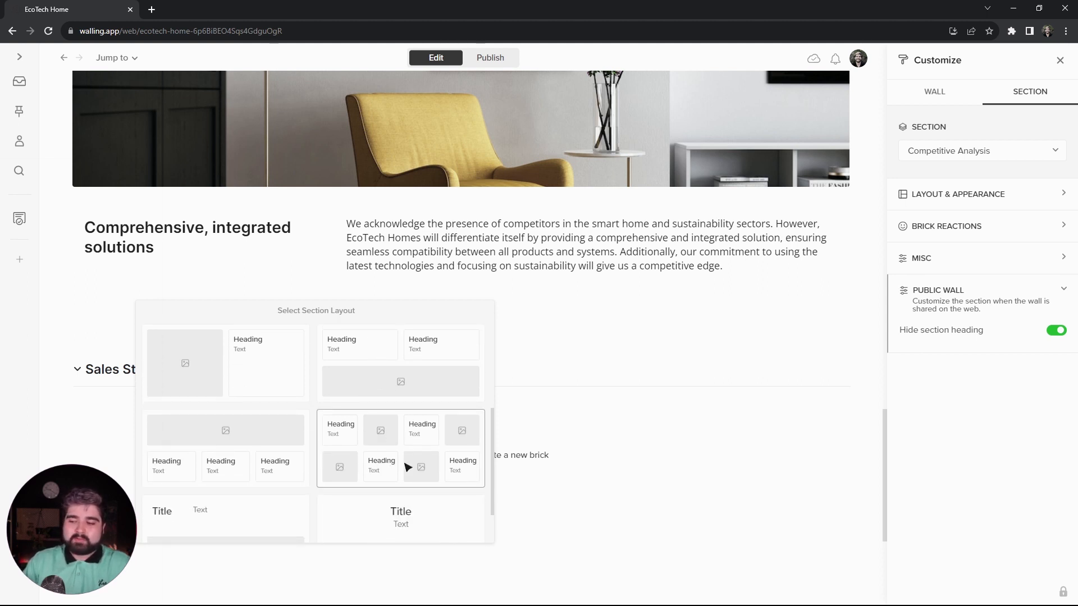
click(407, 467)
scroll(168, 438, down, 4)
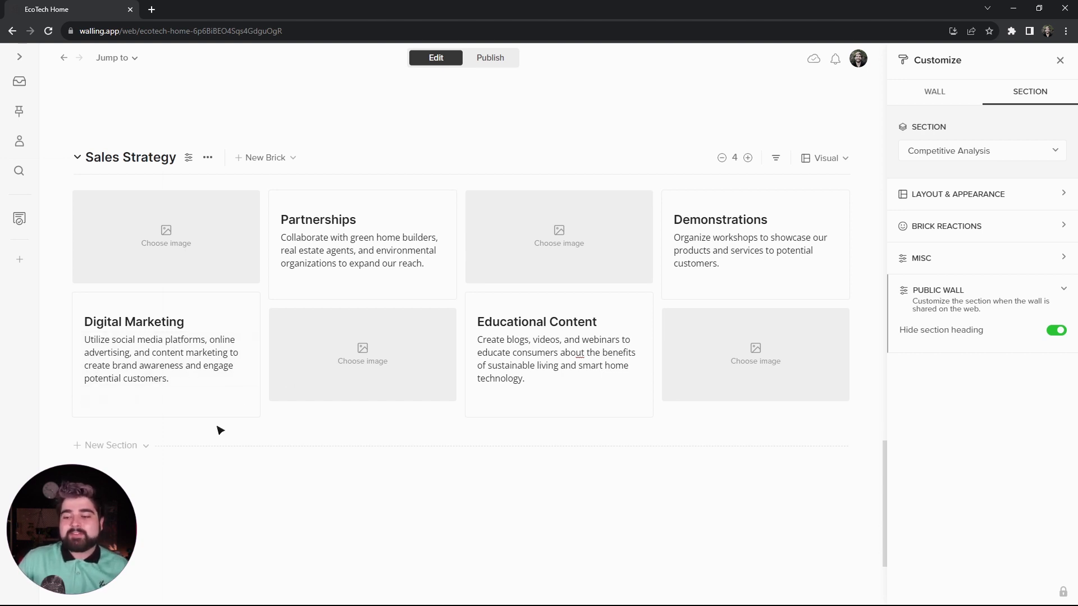
- Make the backgrounds of all eight Sales Strategy bricks transparent, then check the page in its published view and return to editing
drag(202, 437, 763, 238)
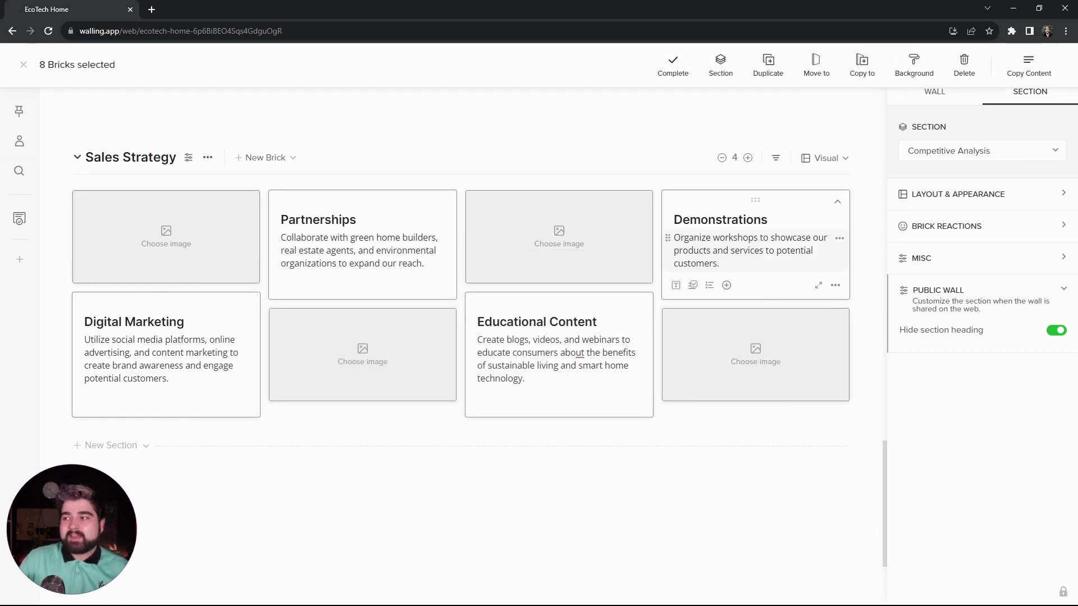
click(914, 62)
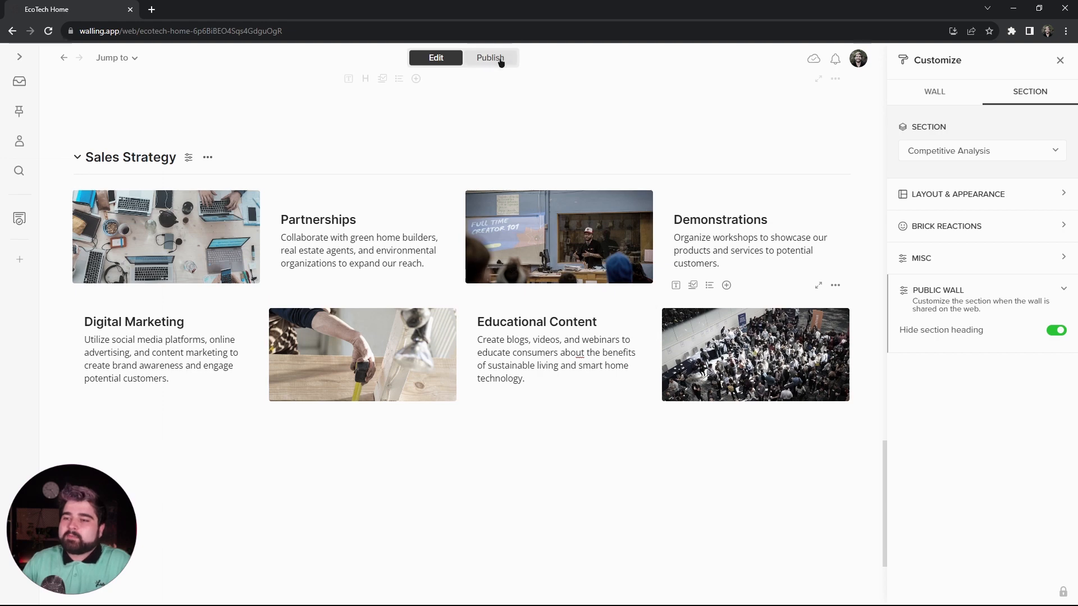
click(501, 60)
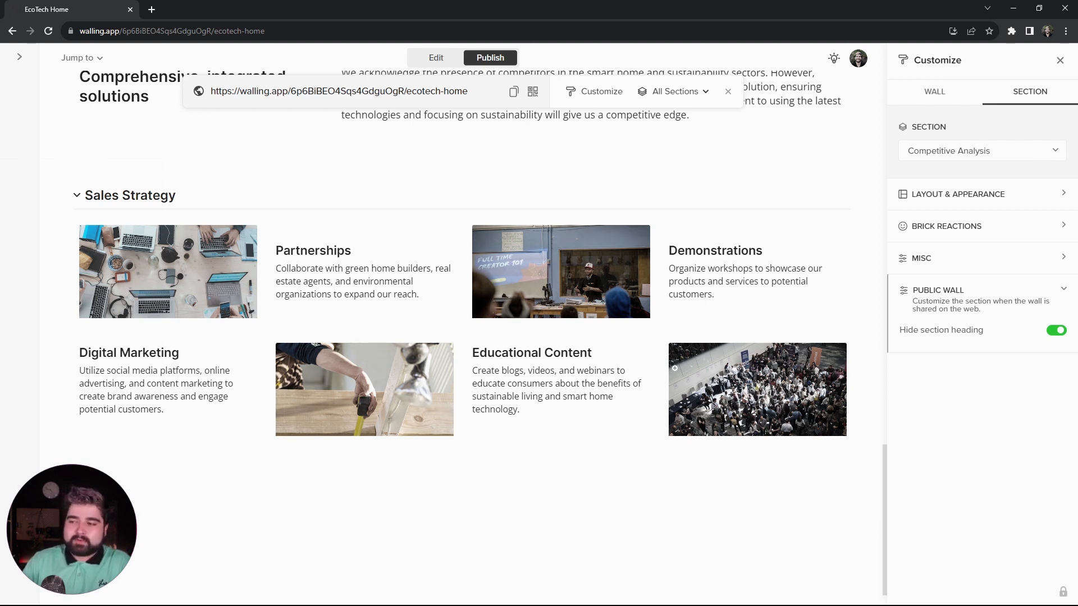
click(439, 58)
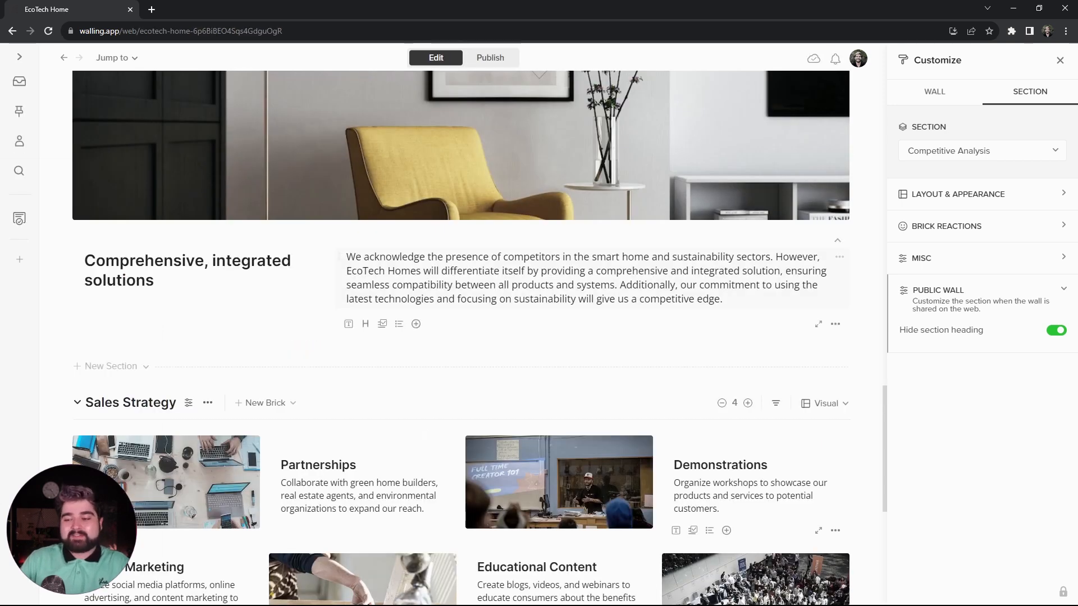
- Add a new section titled "Financial Projections" below the Sales Strategy section
scroll(430, 504, down, 1)
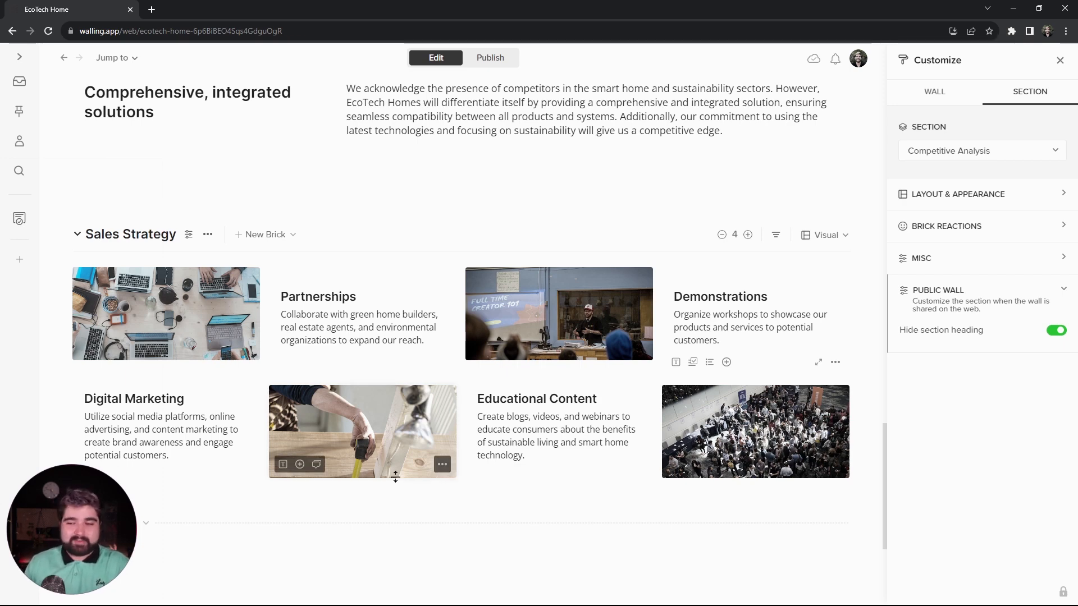
scroll(395, 477, down, 2)
scroll(125, 376, down, 1)
click(132, 360)
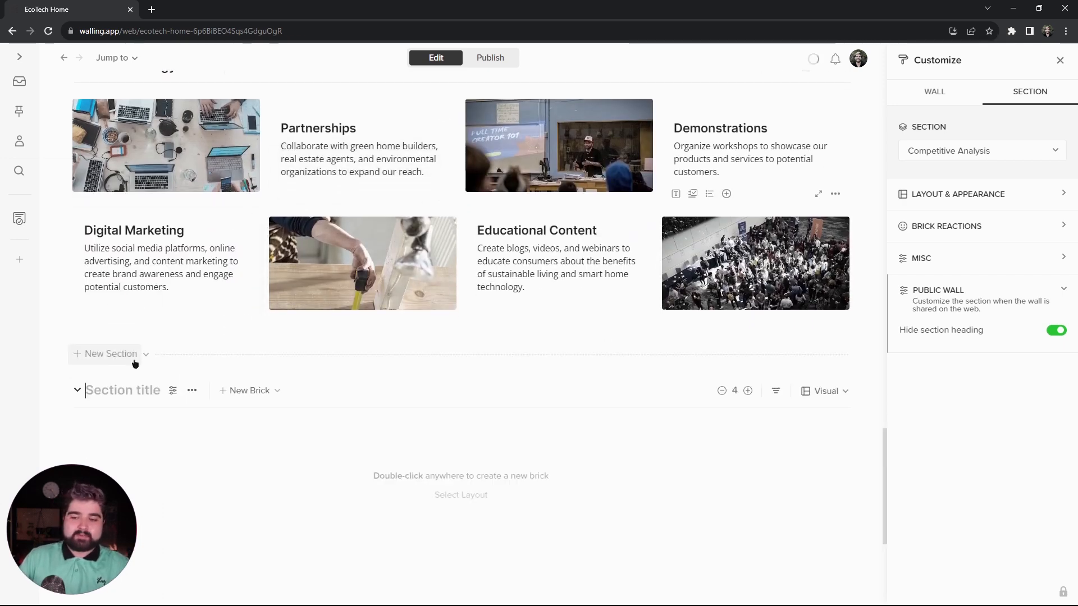
text(FinancialPr)
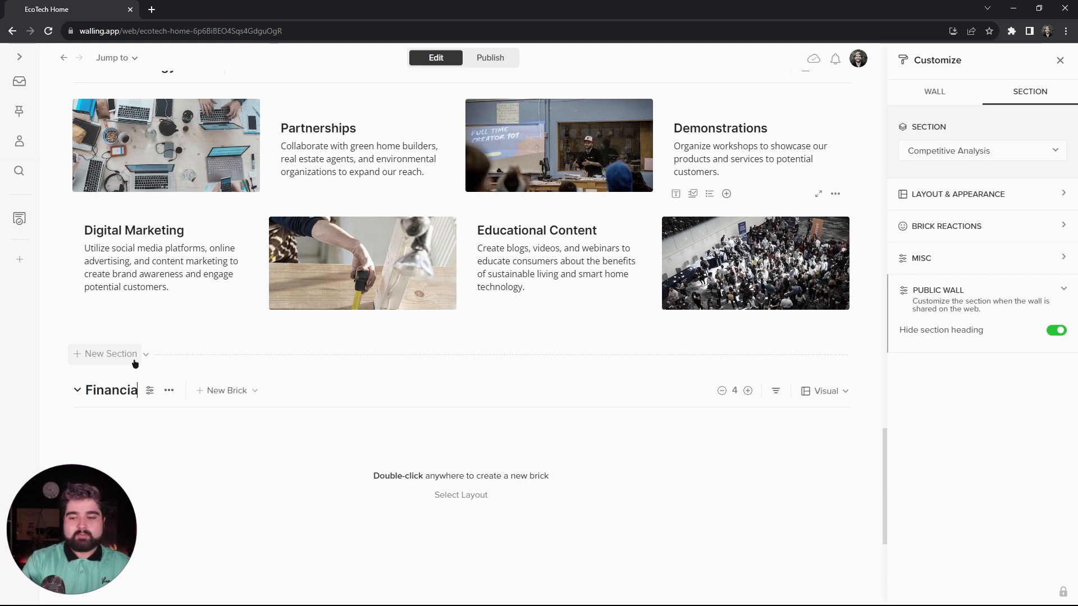
key(BackSpace)
key(BackSpace)
text(Projections)
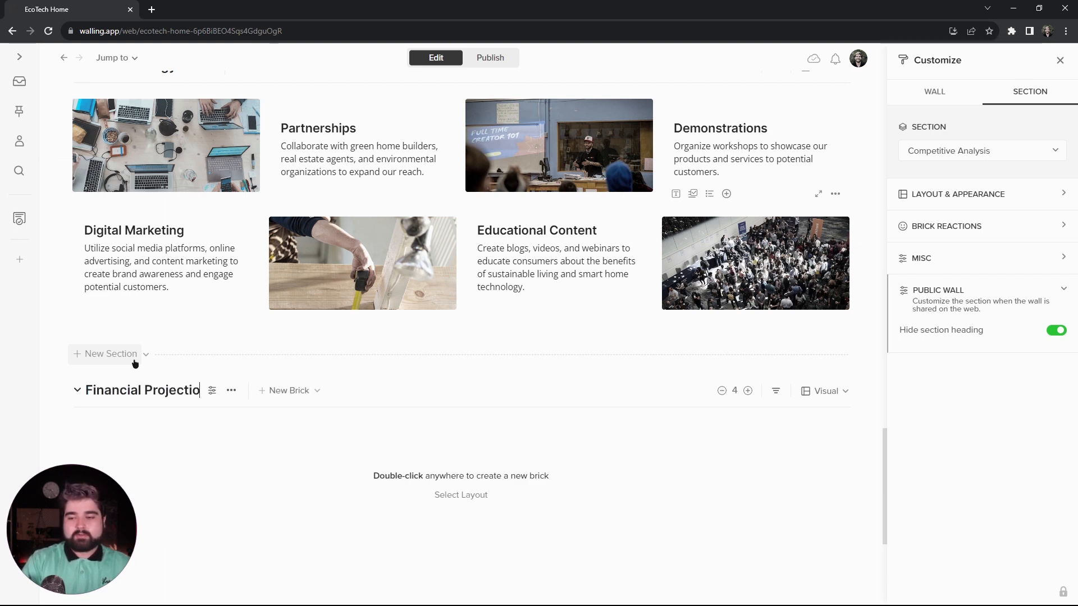
- Apply the two-column layout to the Financial Projections section, keeping the image brick to the left of the text brick
scroll(440, 331, down, 3)
click(440, 328)
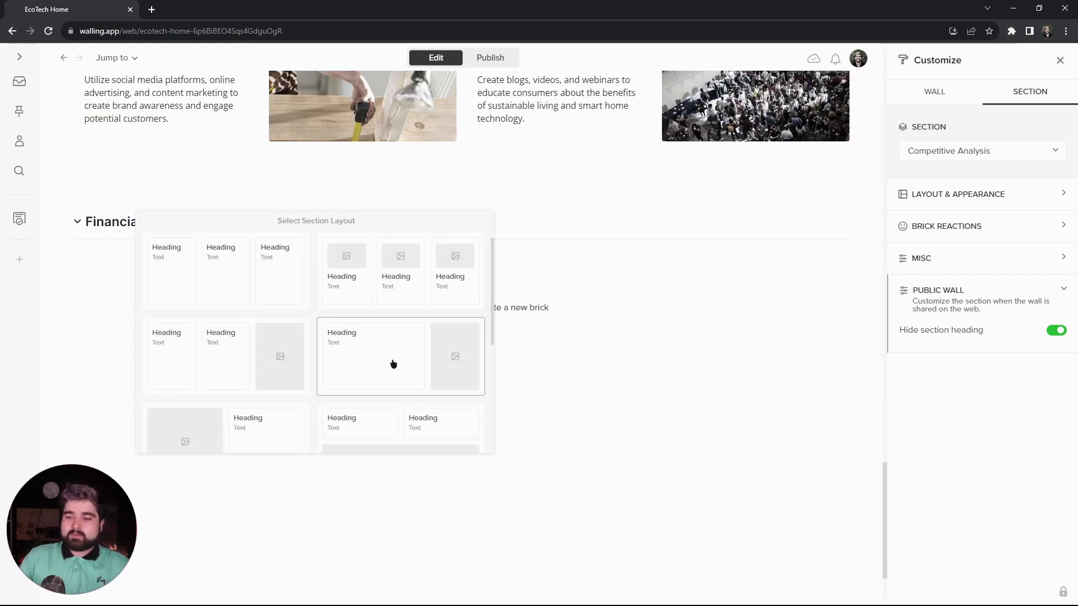
scroll(250, 391, down, 1)
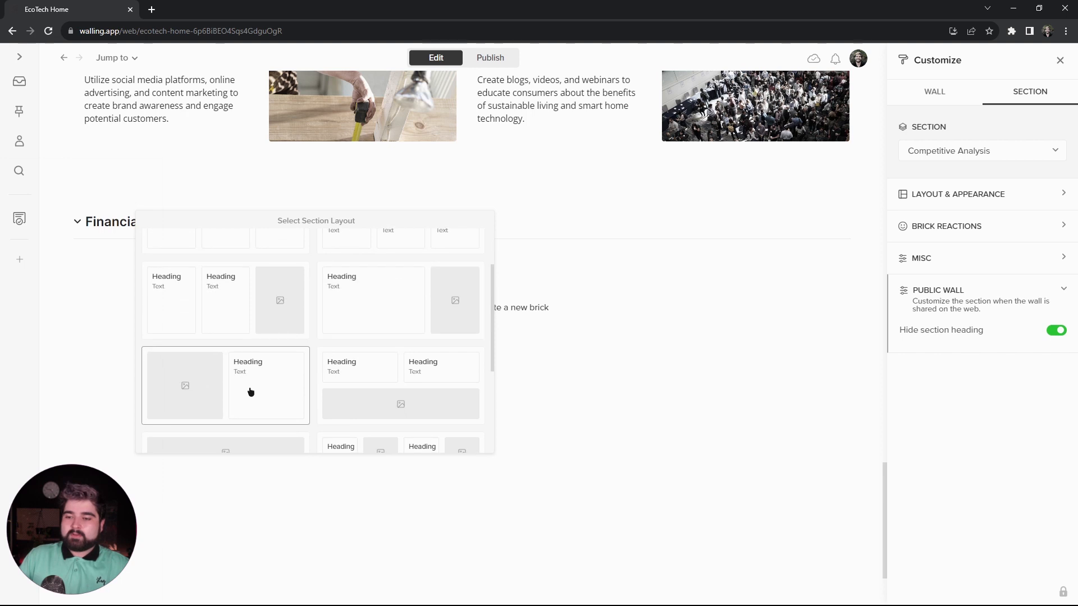
click(281, 389)
drag(593, 289, 224, 296)
drag(264, 429, 689, 278)
- Enter "INITIAL ESTIMATED INVESTMENT:" as the Financial Projections brick's body text and move that line above the heading
text(IN)
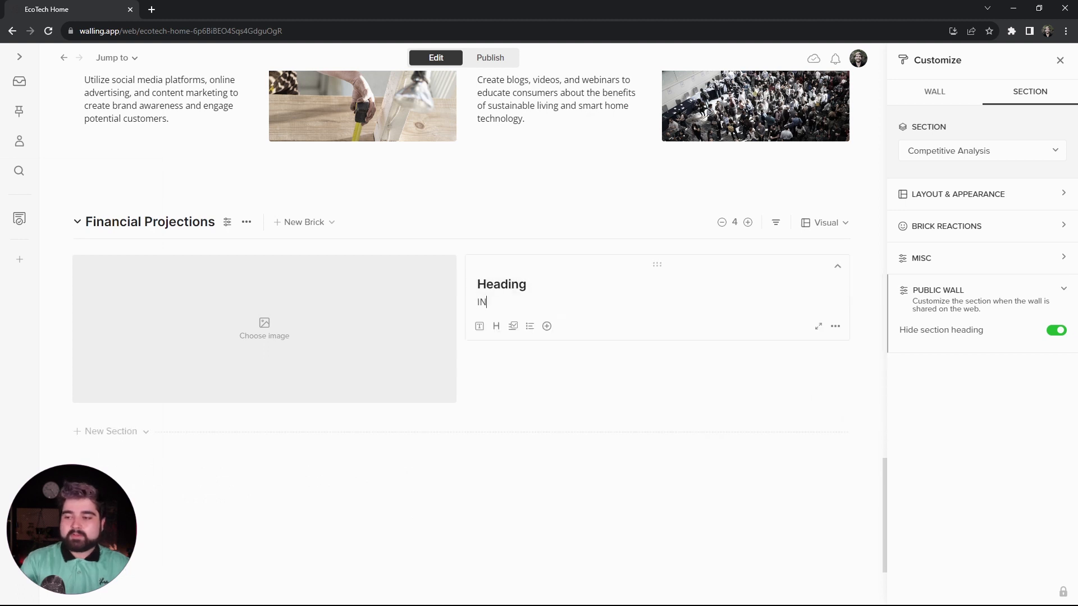
text(ITIAL )
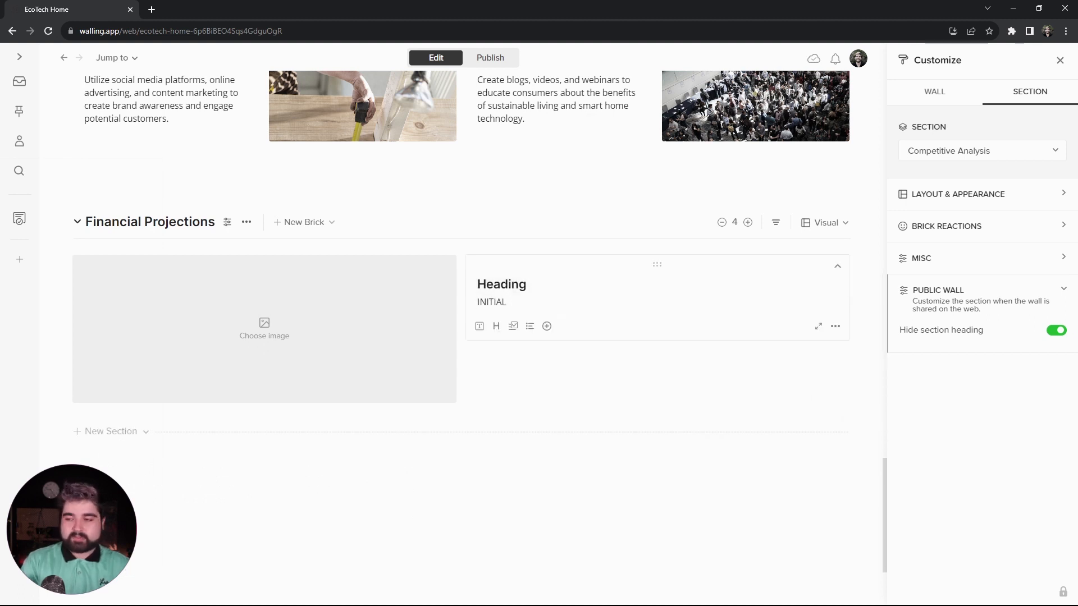
text(ESTIMATED INVESTMENT:)
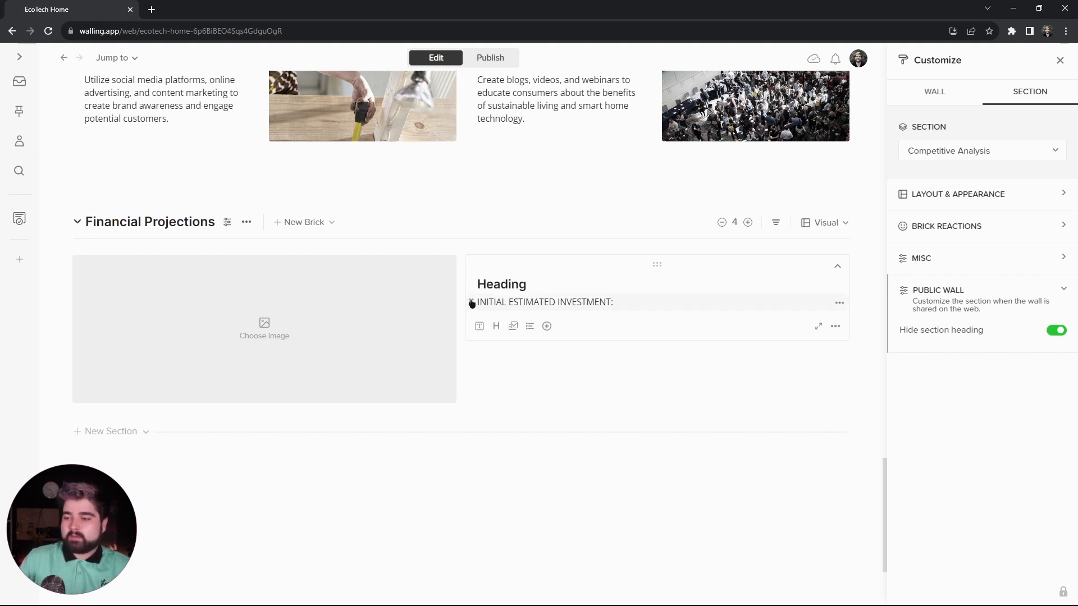
drag(471, 303, 471, 279)
- Replace the placeholder heading in the Financial Projections text brick with "$1,500,000"
drag(532, 302, 480, 303)
text($1)
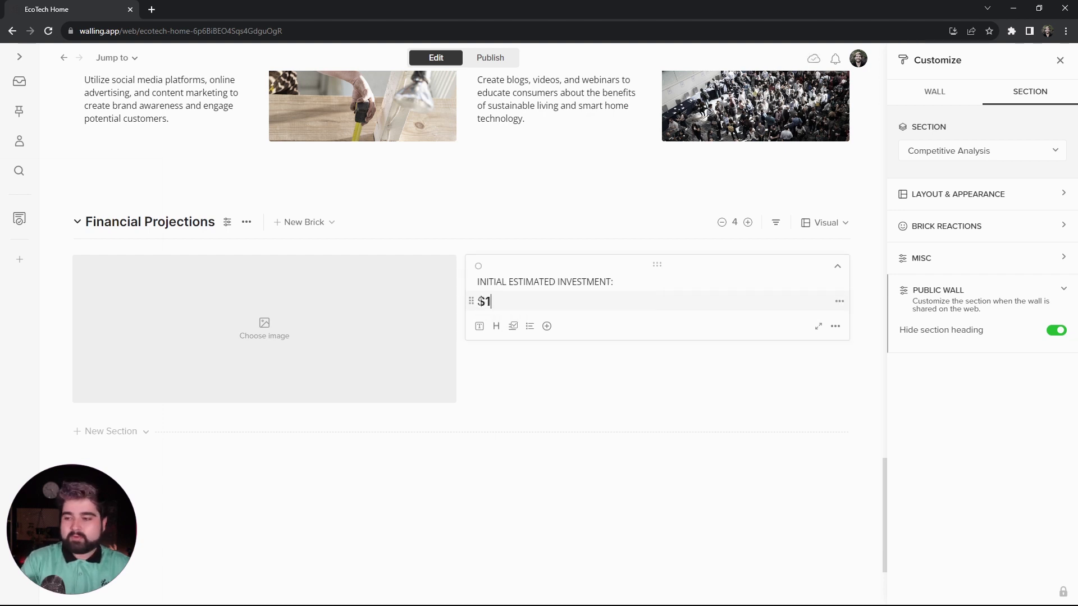
text(,500,0)
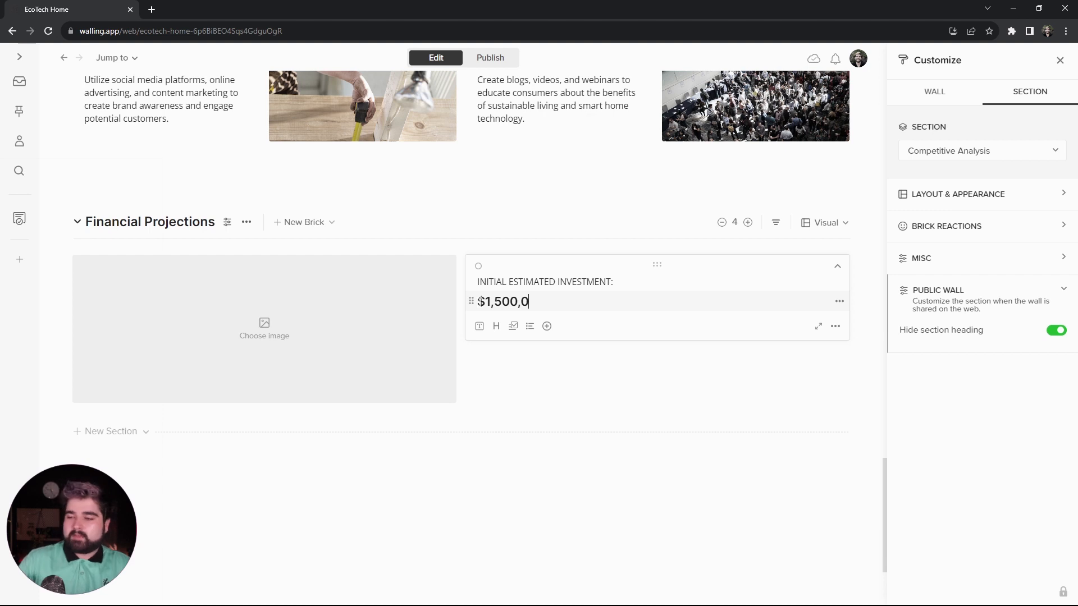
text(00)
- Format the "$1,500,000" line in the Financial Projections text brick with the Display text style
drag(554, 300, 453, 315)
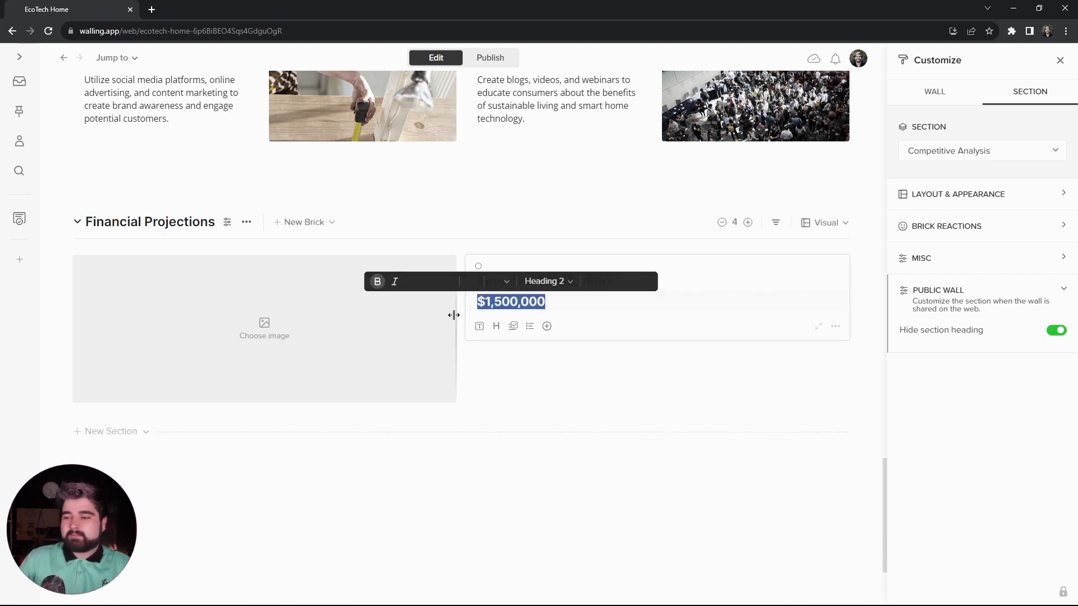
click(548, 281)
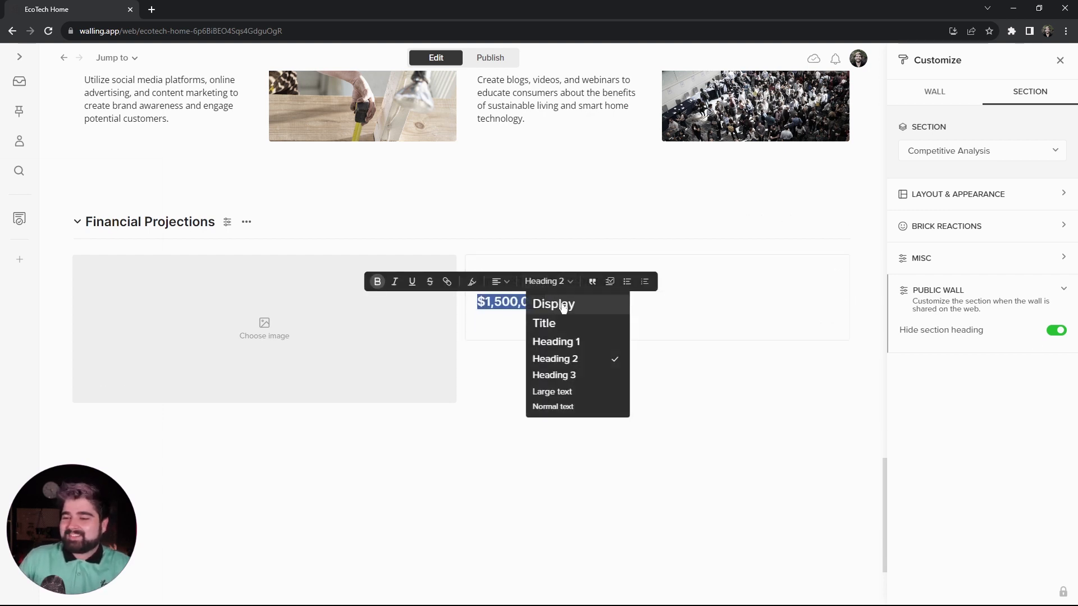
click(563, 305)
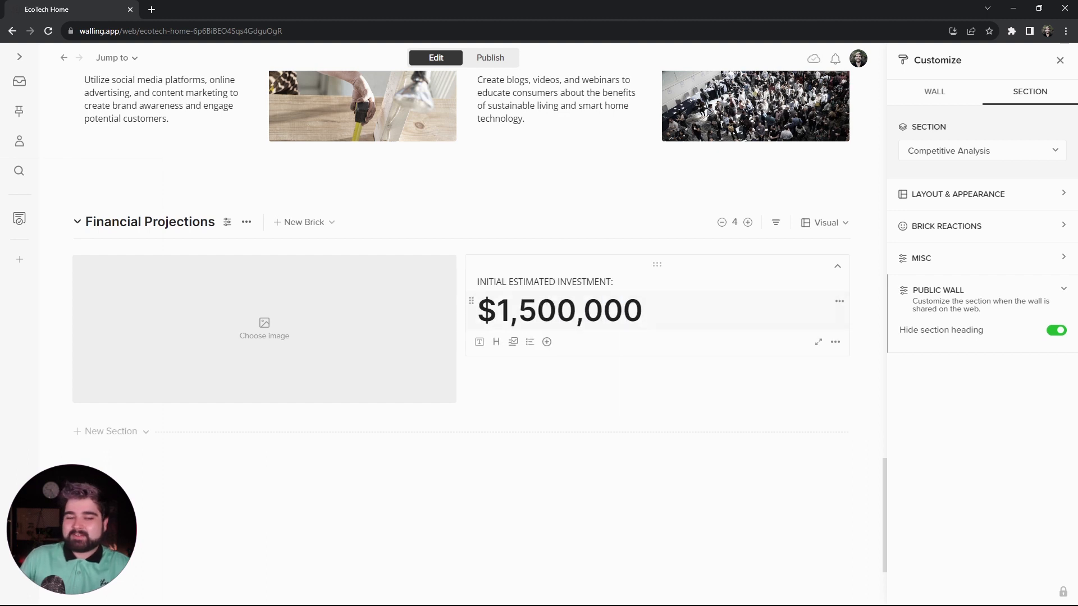
- Add a "Will cover:" bullet below the amount with nested bullets Product inventory, Marketing expenses, Staffing and Infrastructure
key(Return)
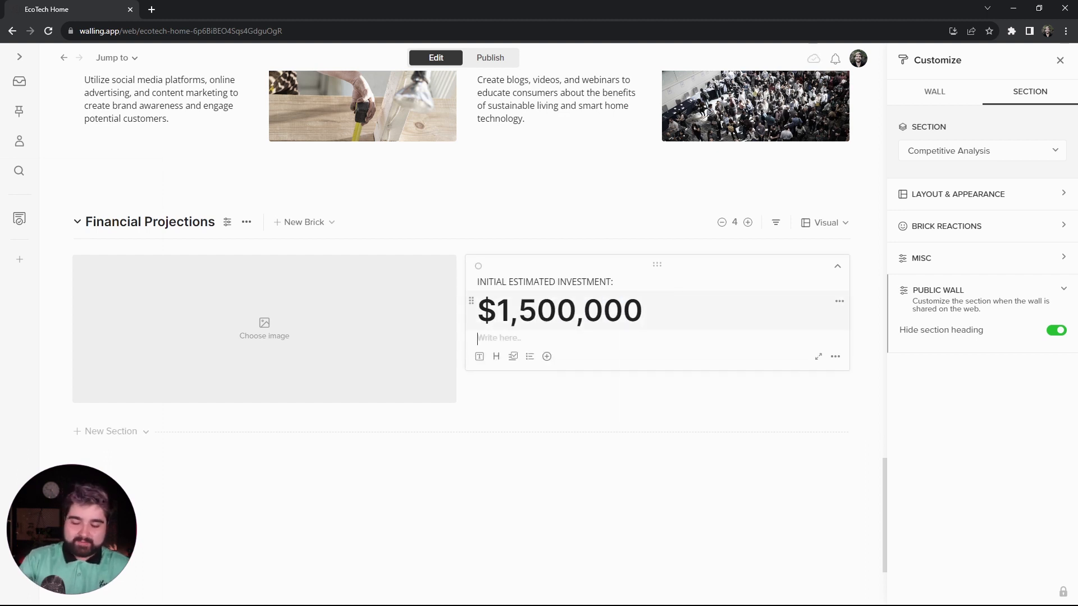
text(-)
text(Will c)
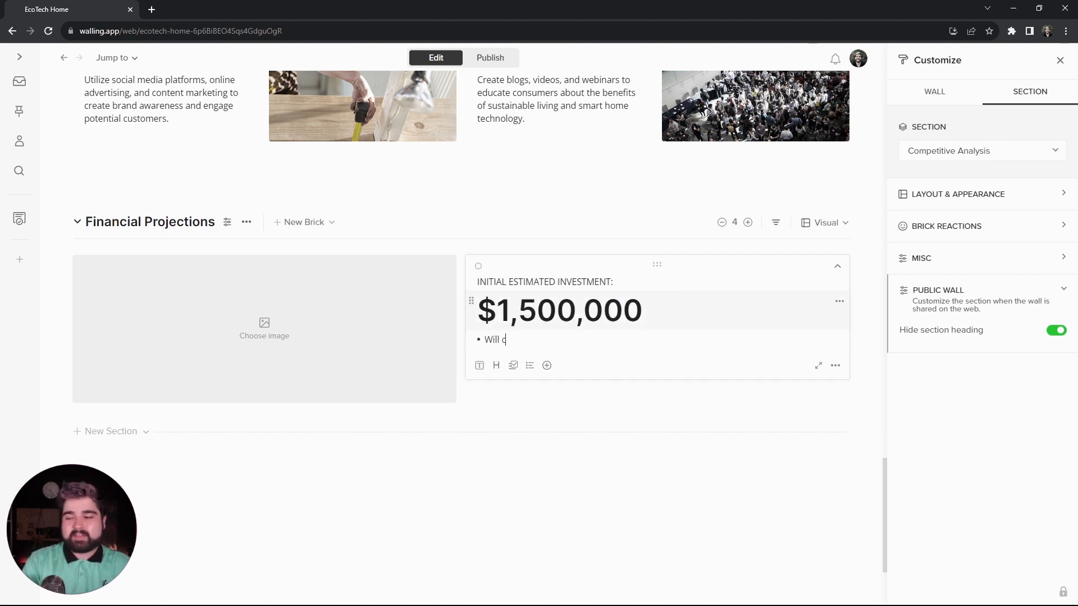
text(over:)
key(Return)
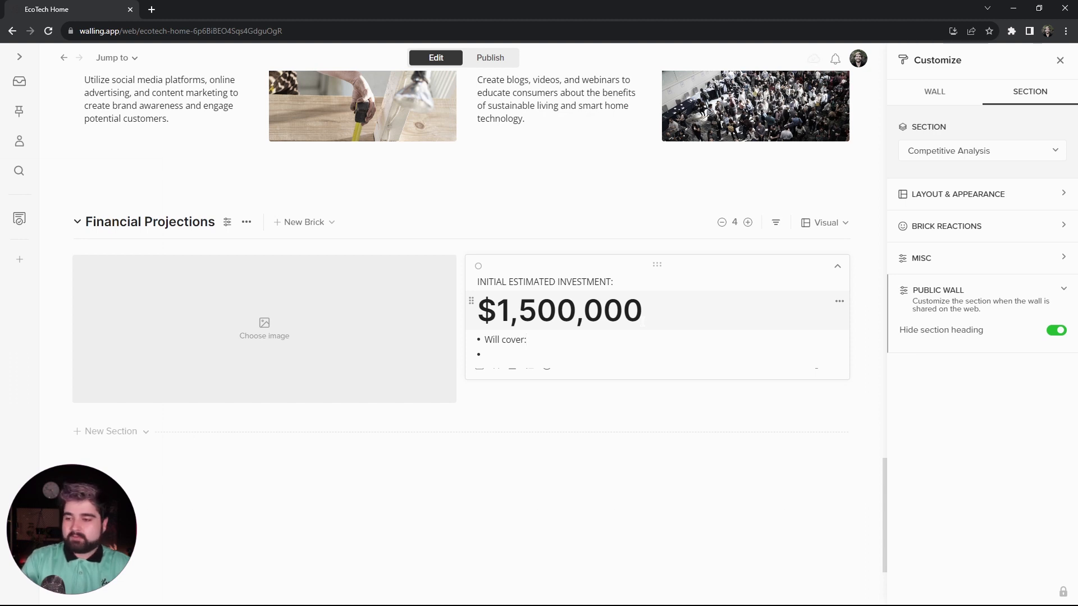
key(Tab)
text(Product inventory Marketing expenses Staffing Infrastructure)
key(Return)
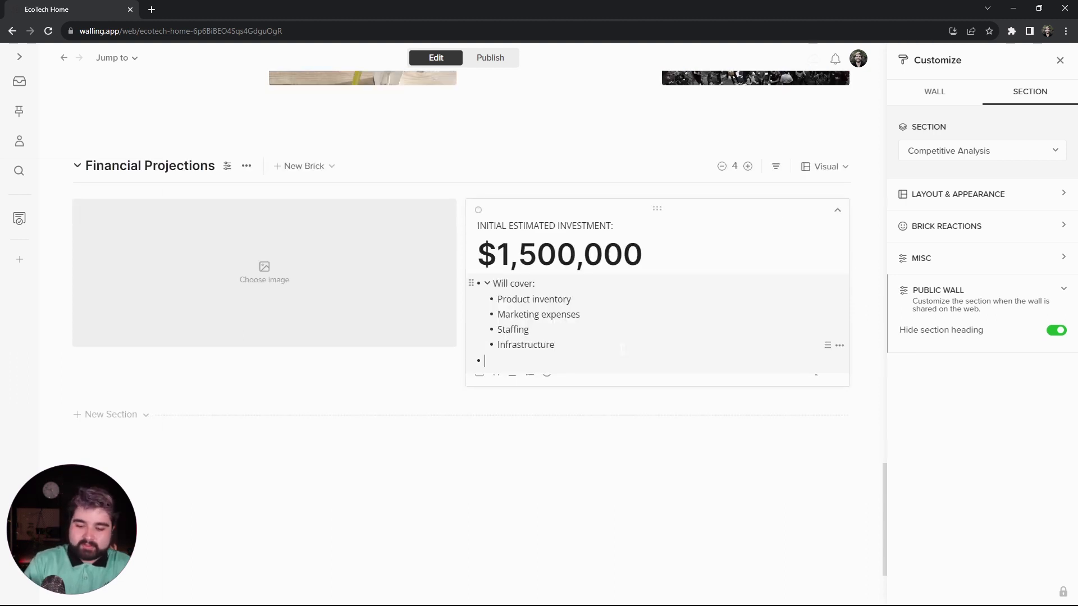
- Insert a divider below the bullet list and add the heading "Achieve profitability within two years" under it
key(Return)
text(---)
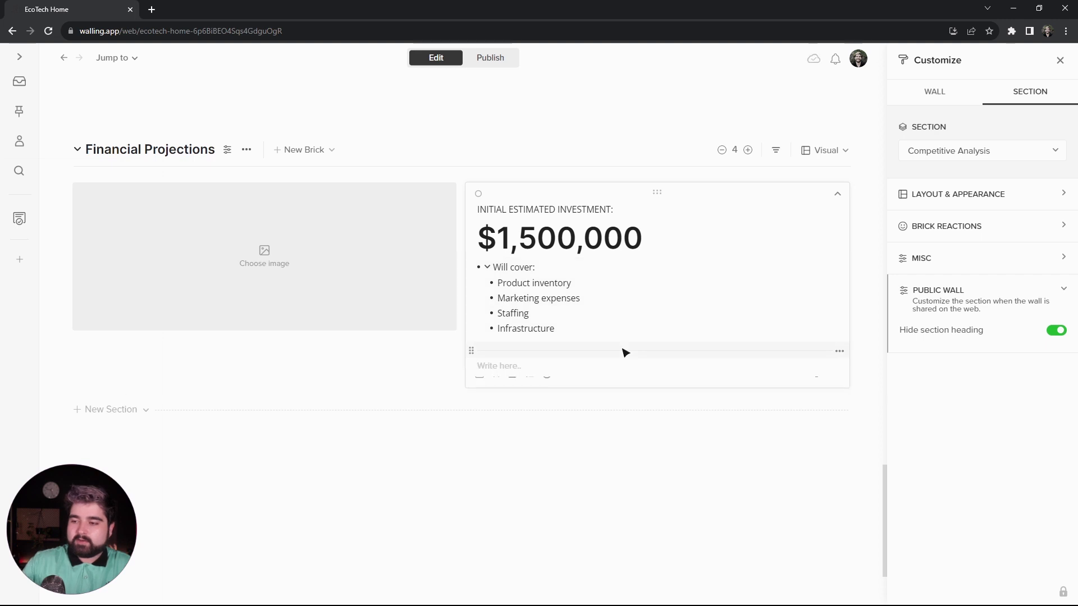
text(A)
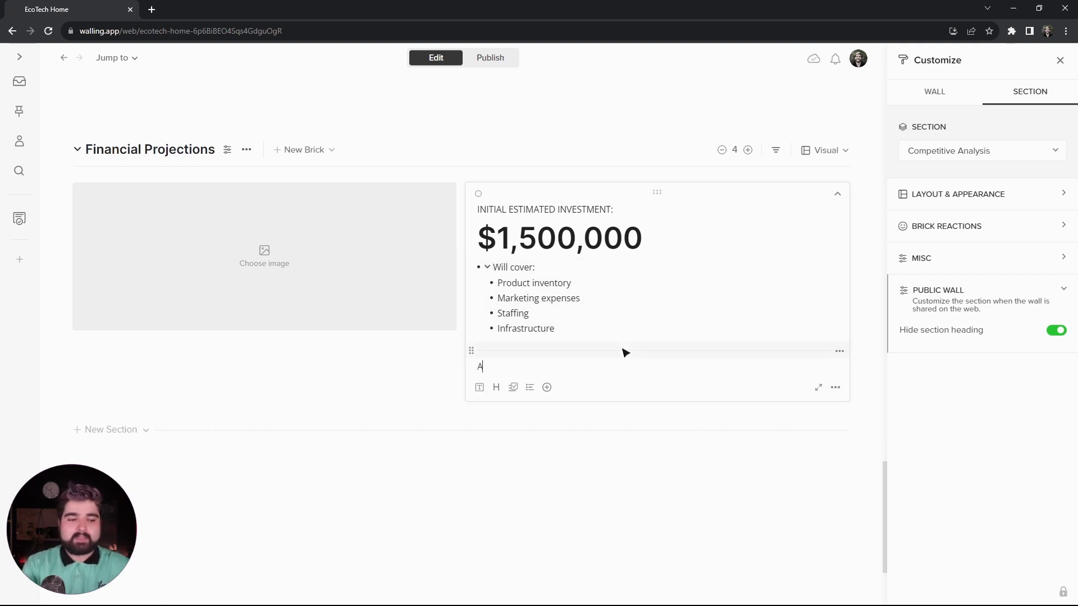
key(BackSpace)
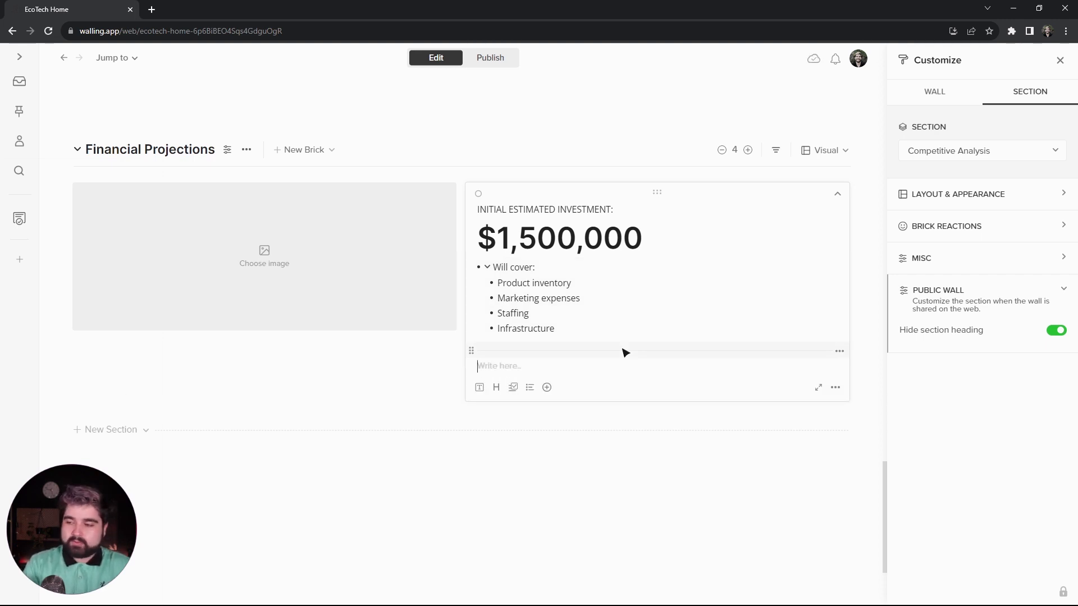
text(# )
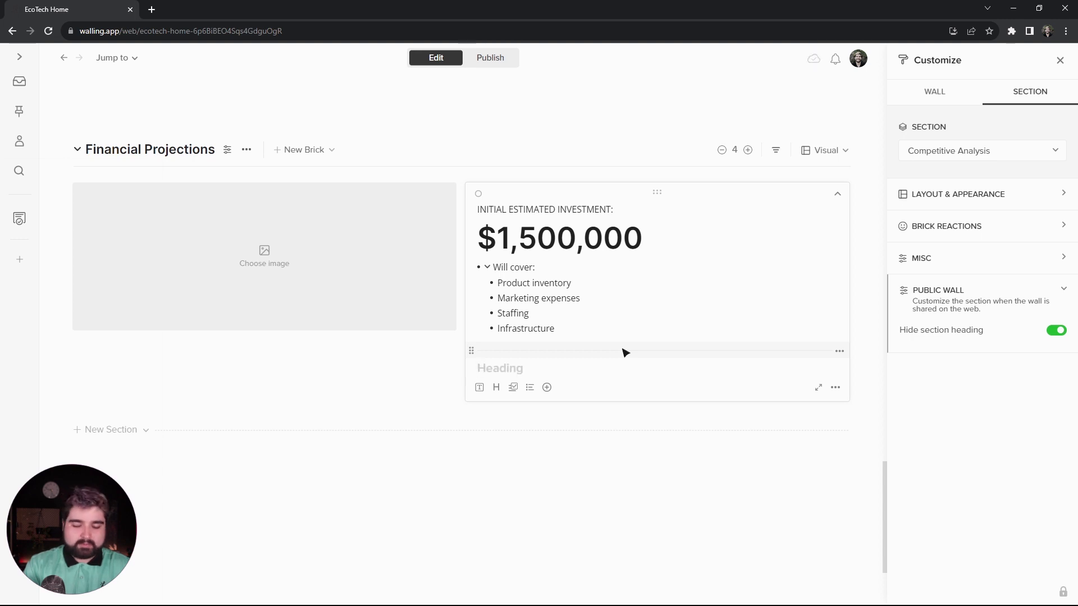
text(Achieve profitability within two years)
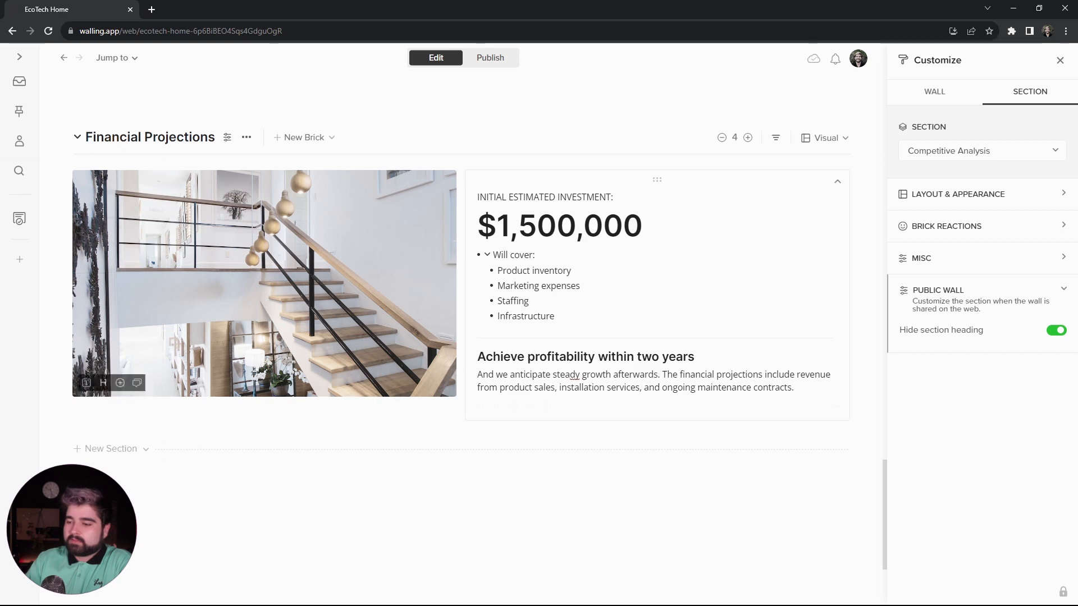
- Make the Financial Projections text brick's background transparent and check the wall in its published view
click(833, 409)
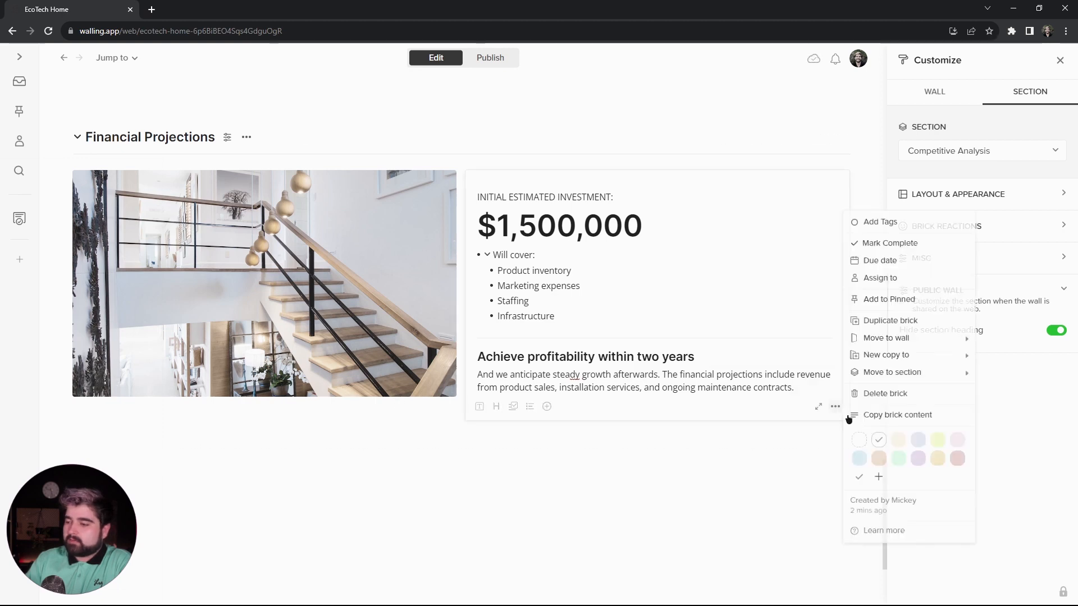
click(857, 444)
click(500, 61)
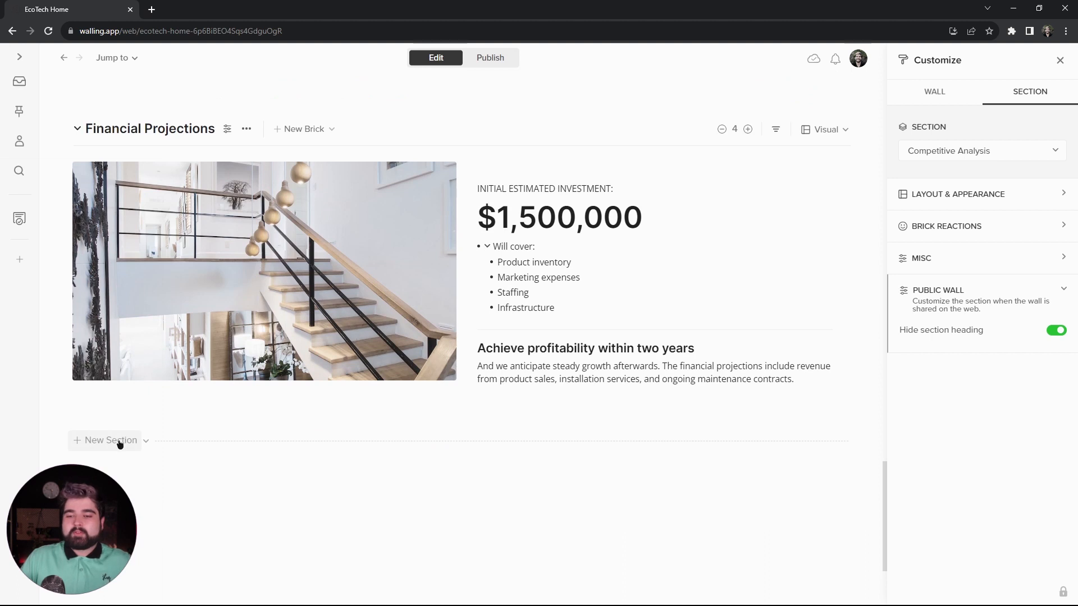
- Add a new section titled "Expenses" below Financial Projections and switch it to the Table view
click(118, 442)
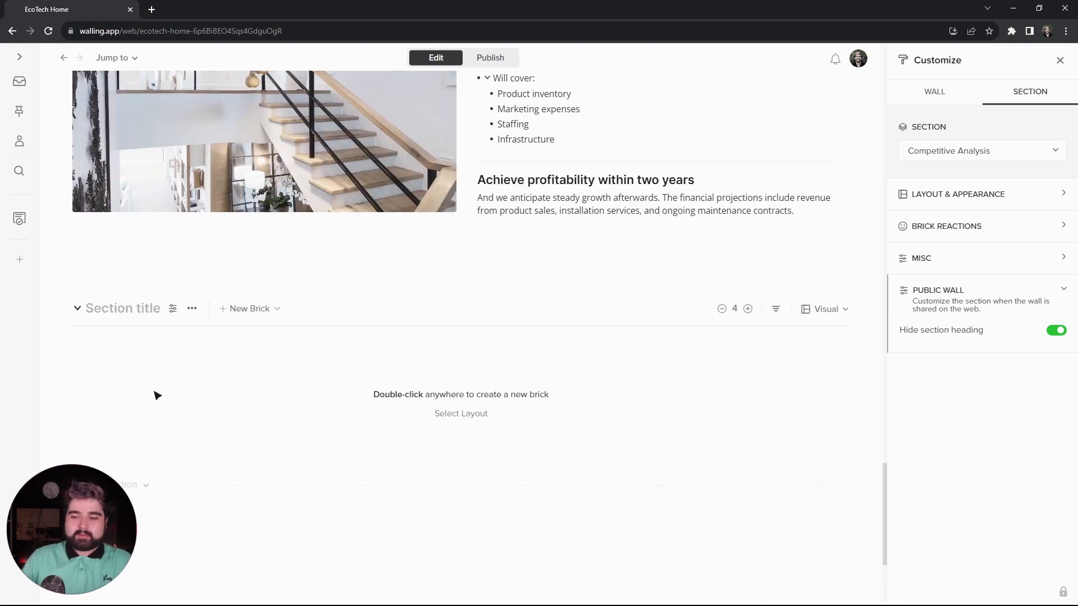
text(Expenses)
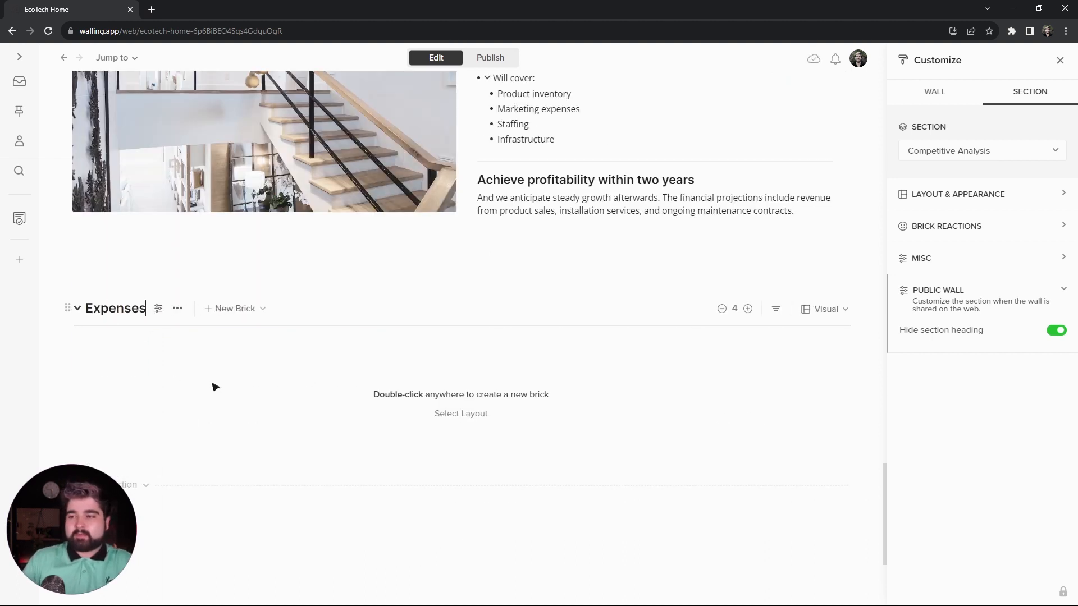
click(828, 310)
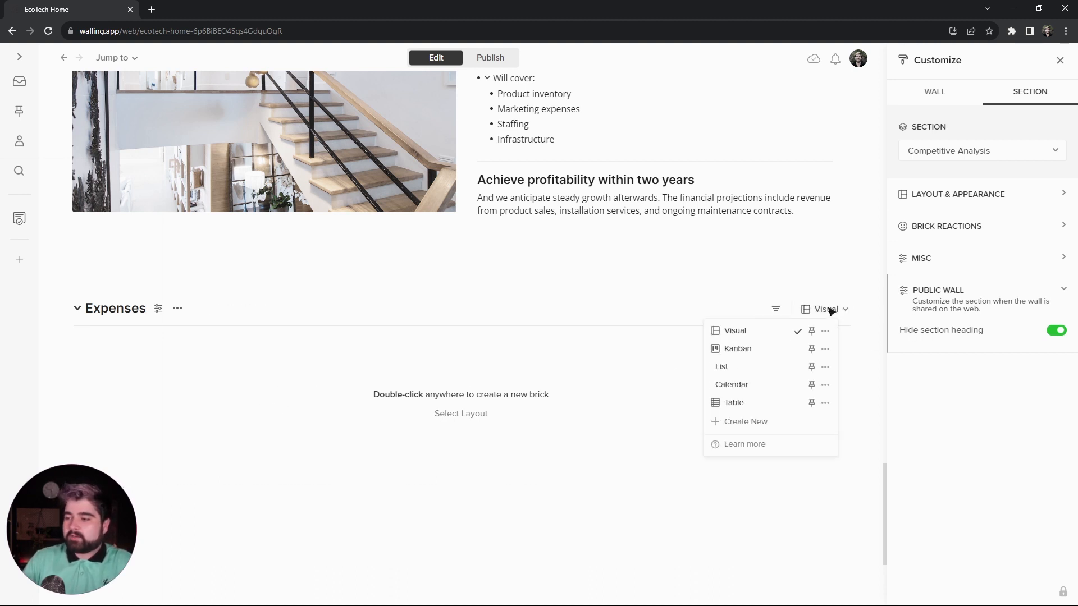
click(754, 402)
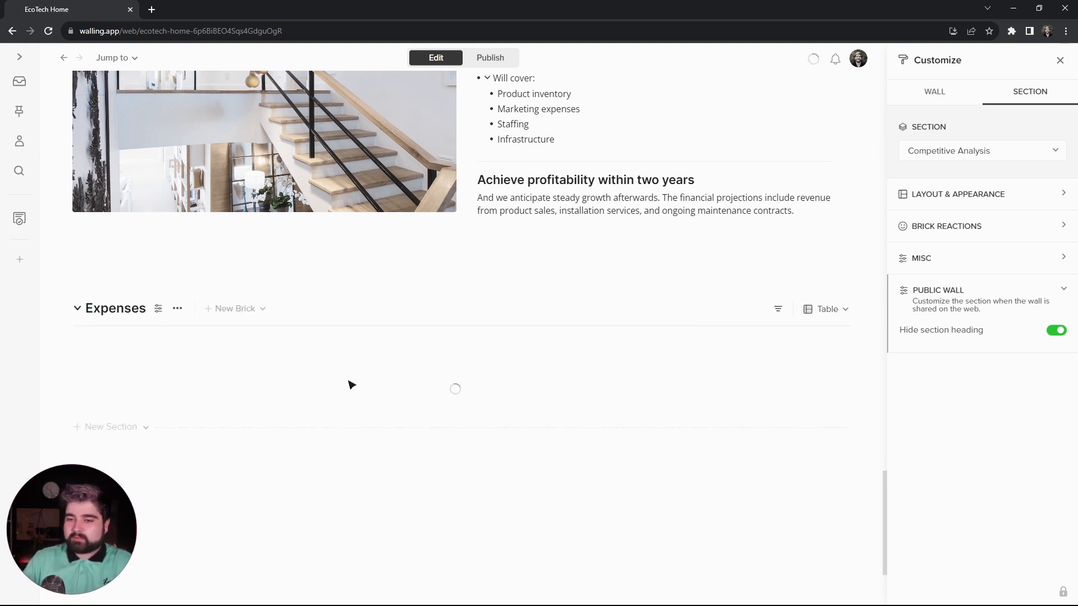
- Hide the Expenses section's heading on the public wall
click(157, 309)
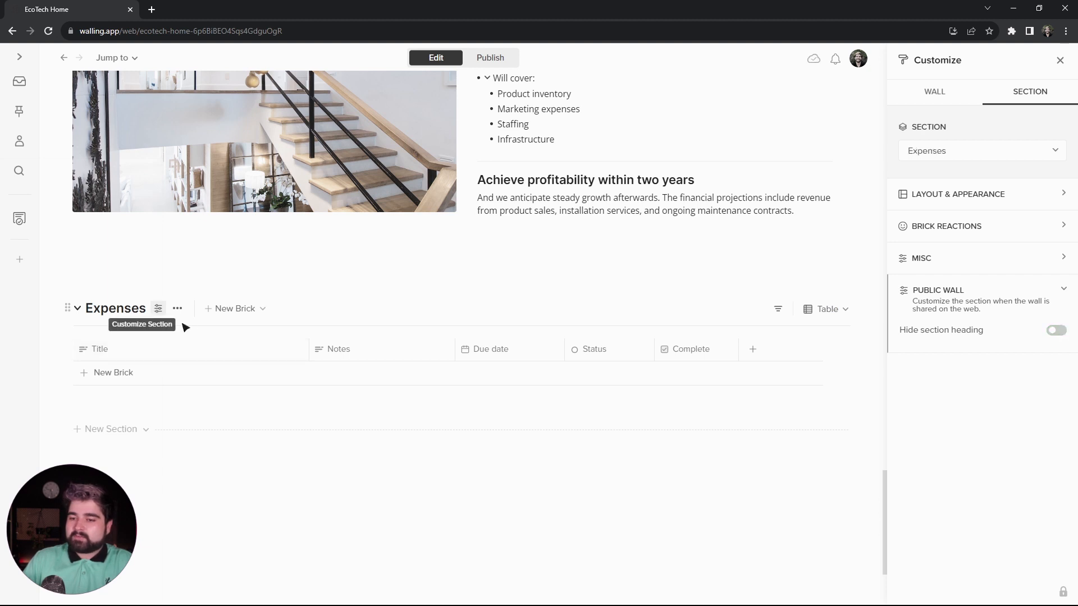
click(1057, 331)
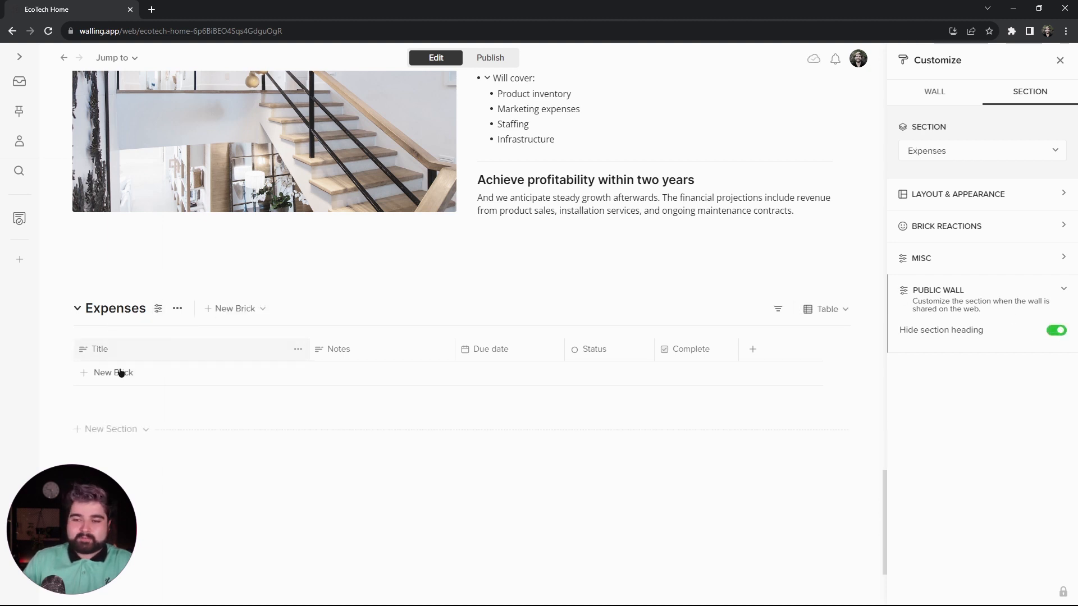
- Rename the Expenses table's Title, Notes and Due date columns to "Expense", "Cost" and "Needed By"
click(119, 351)
text(Ex)
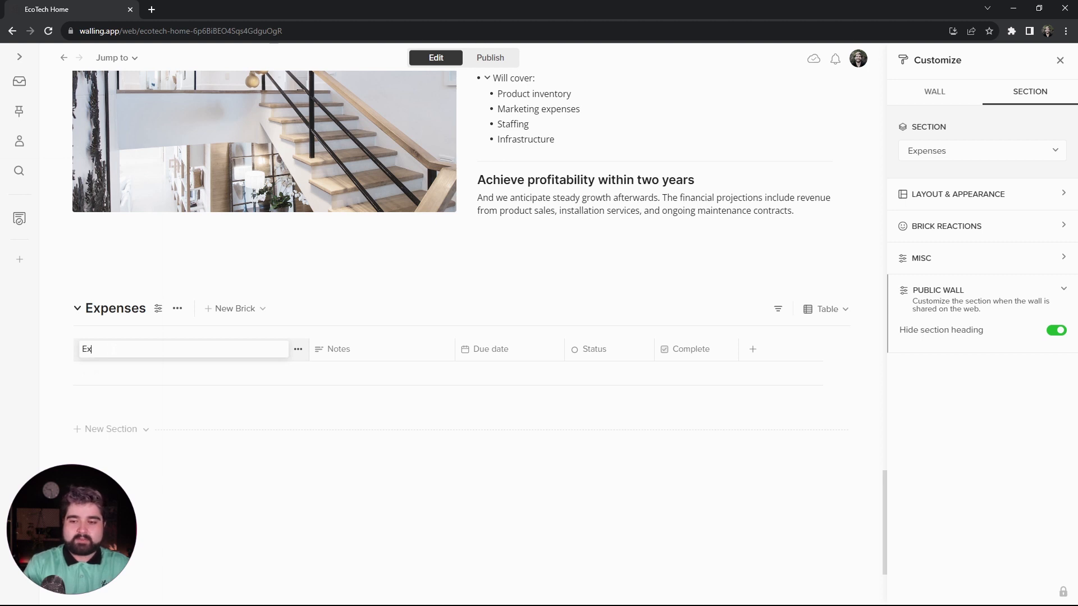
text(pense)
key(Tab)
text(Cost)
key(Tab)
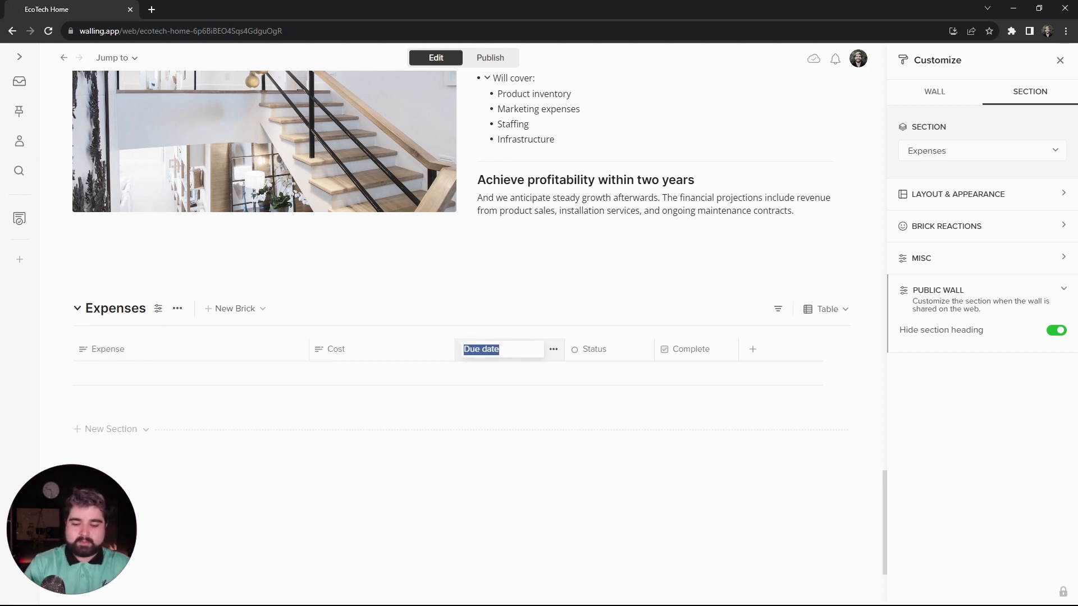
text(Needed By)
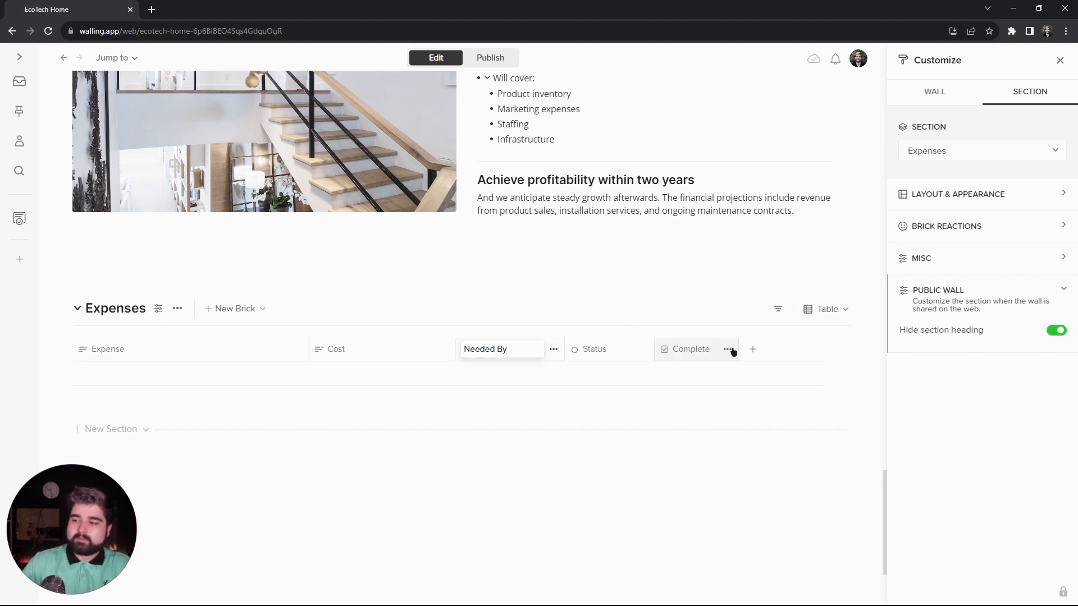
- Remove the Complete column from the Expenses table and widen the Expense column
click(729, 349)
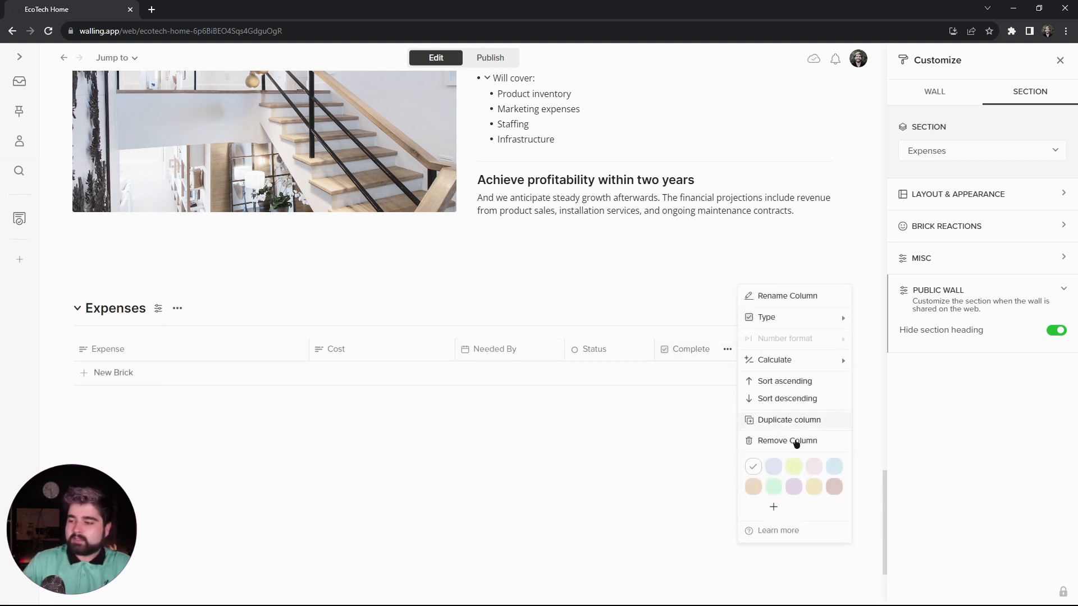
click(797, 441)
click(592, 350)
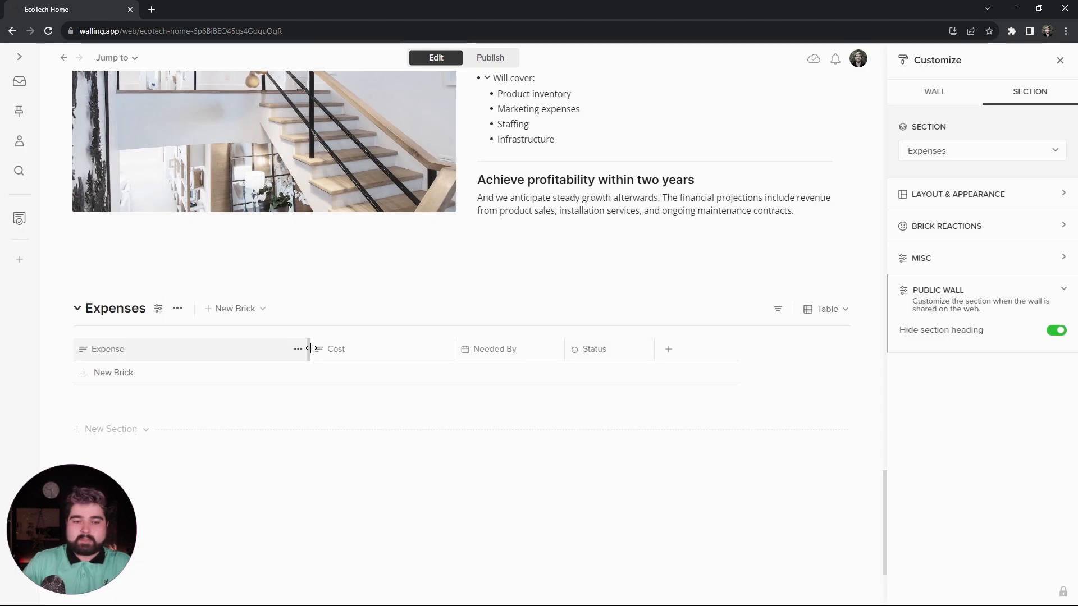
drag(313, 348, 487, 348)
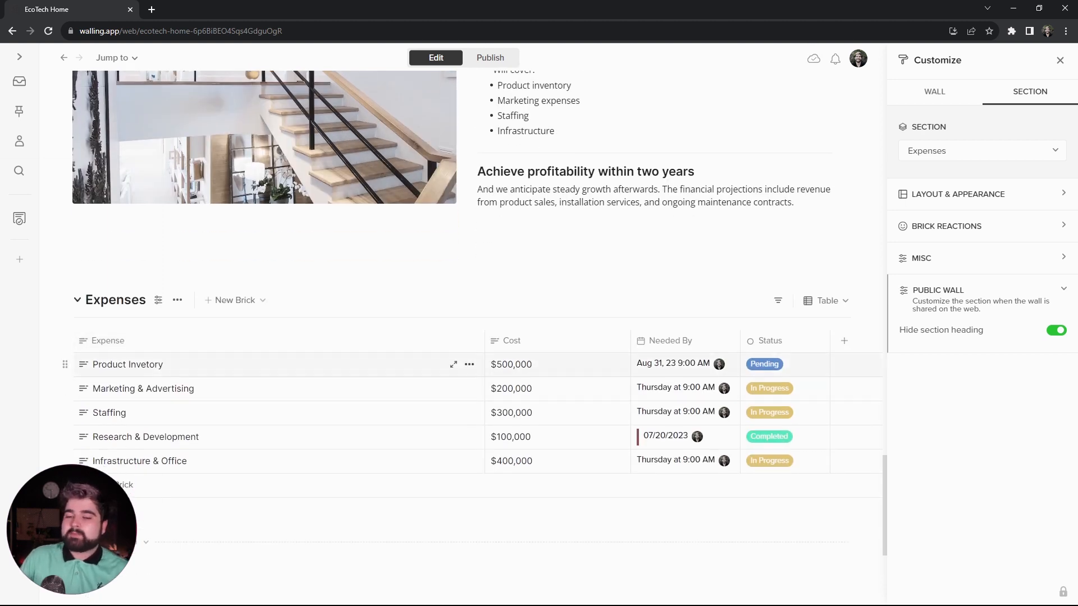
- Colour the Expenses table's Needed By column light orange and its Status column light blue
scroll(562, 359, down, 1)
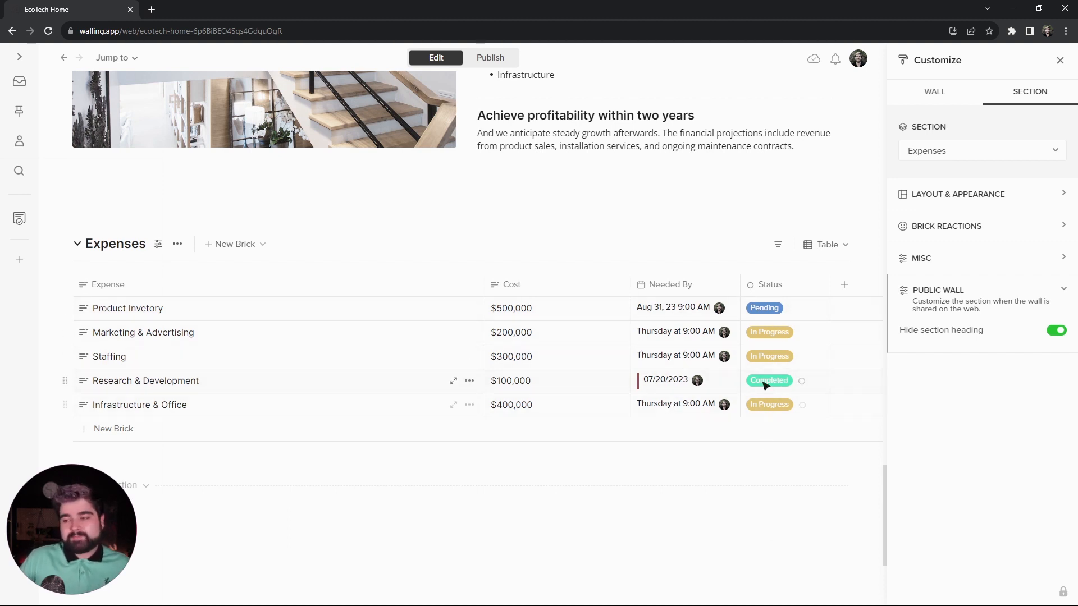
click(728, 285)
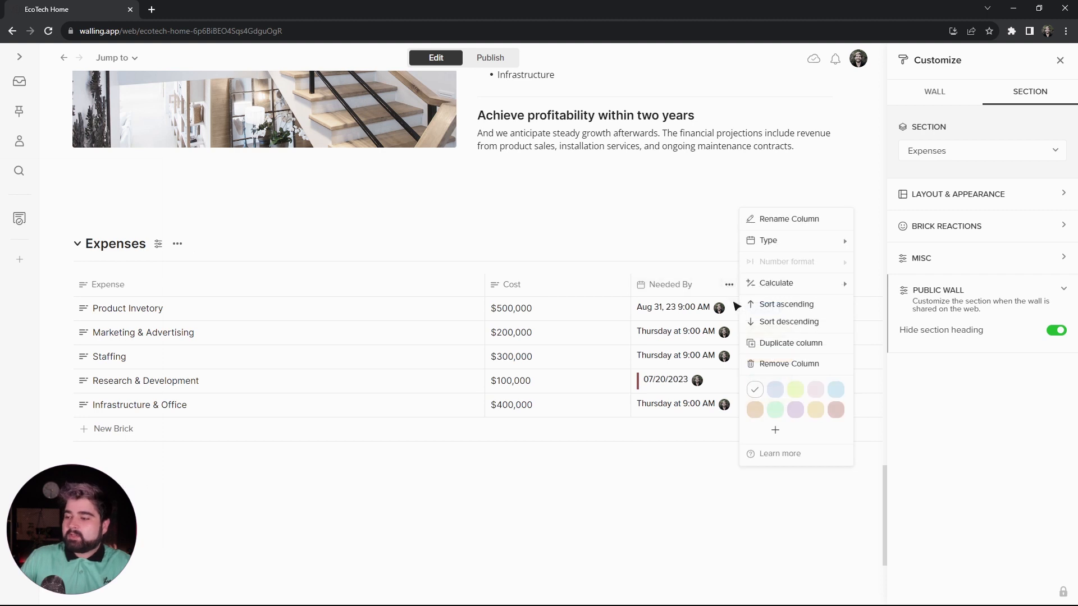
click(754, 410)
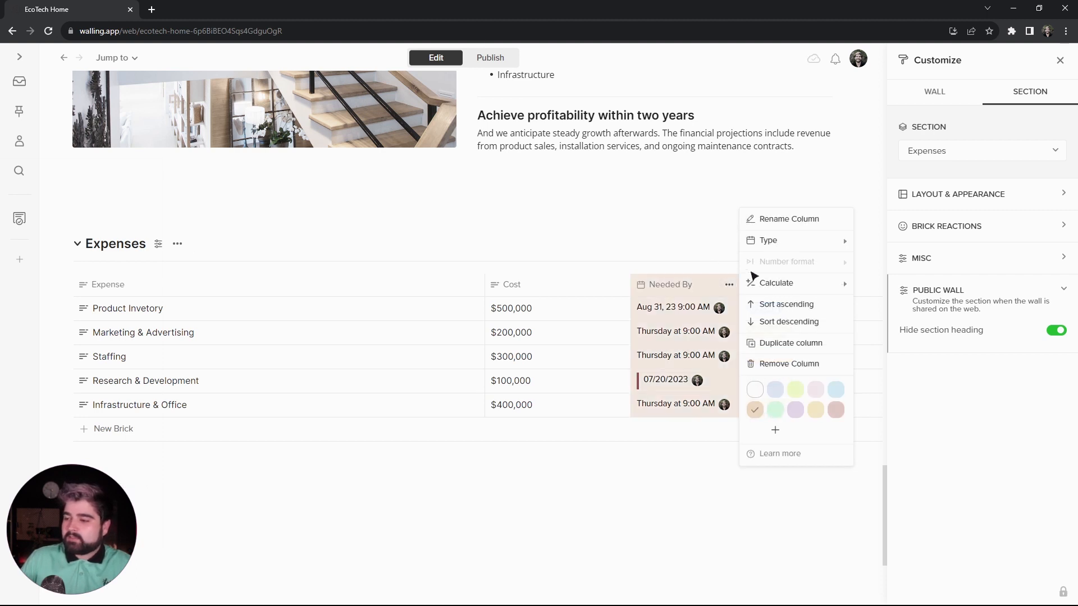
key(Escape)
click(819, 284)
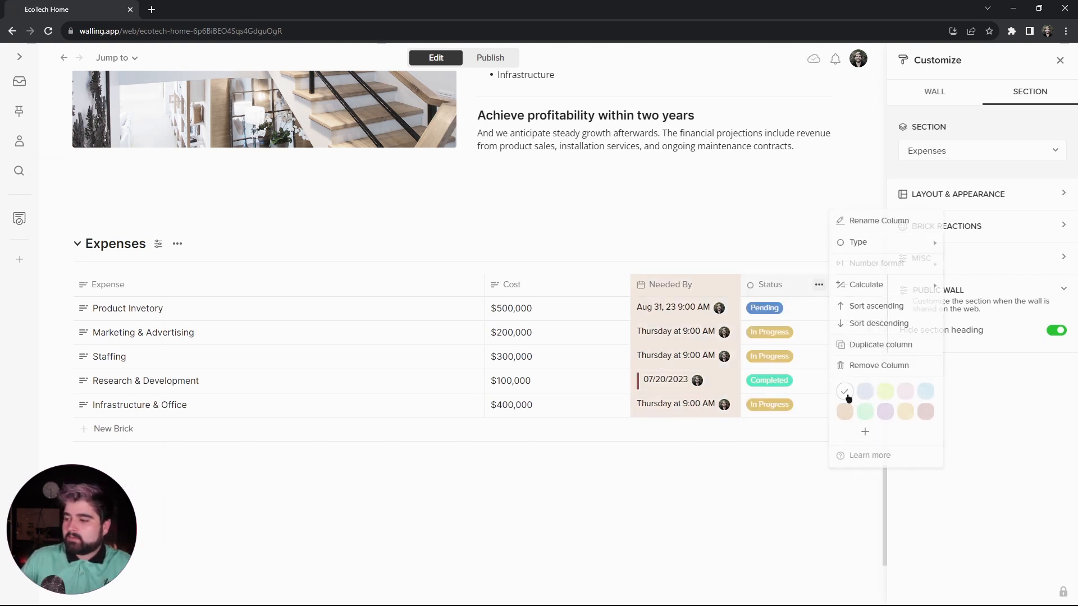
click(865, 391)
key(Escape)
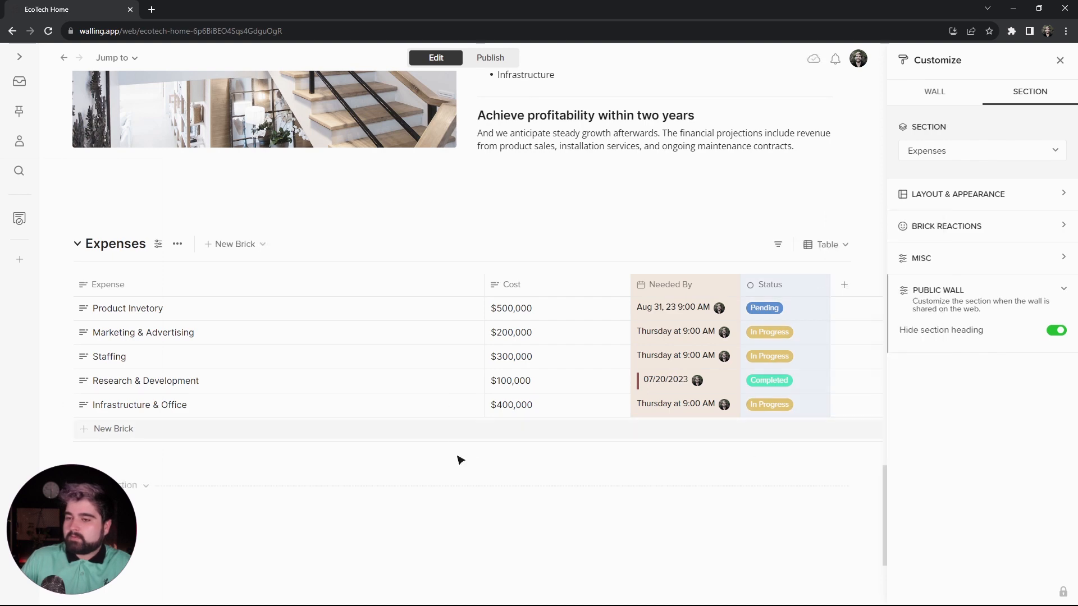
- Preview the published wall and examine how the Expenses table appears beneath the Financial Projections section
click(490, 58)
scroll(516, 364, up, 4)
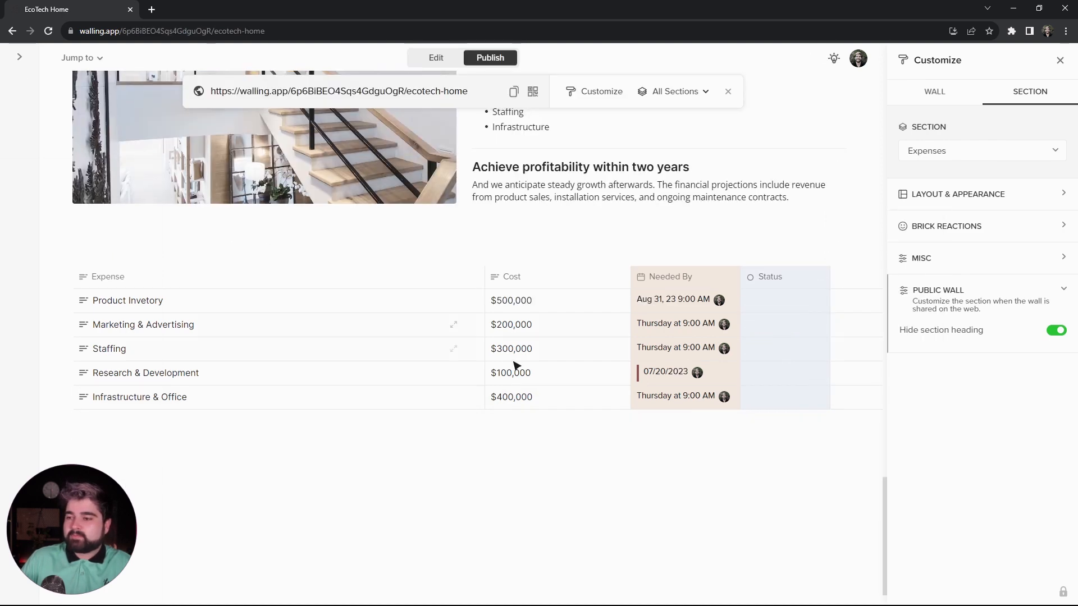
scroll(735, 354, down, 2)
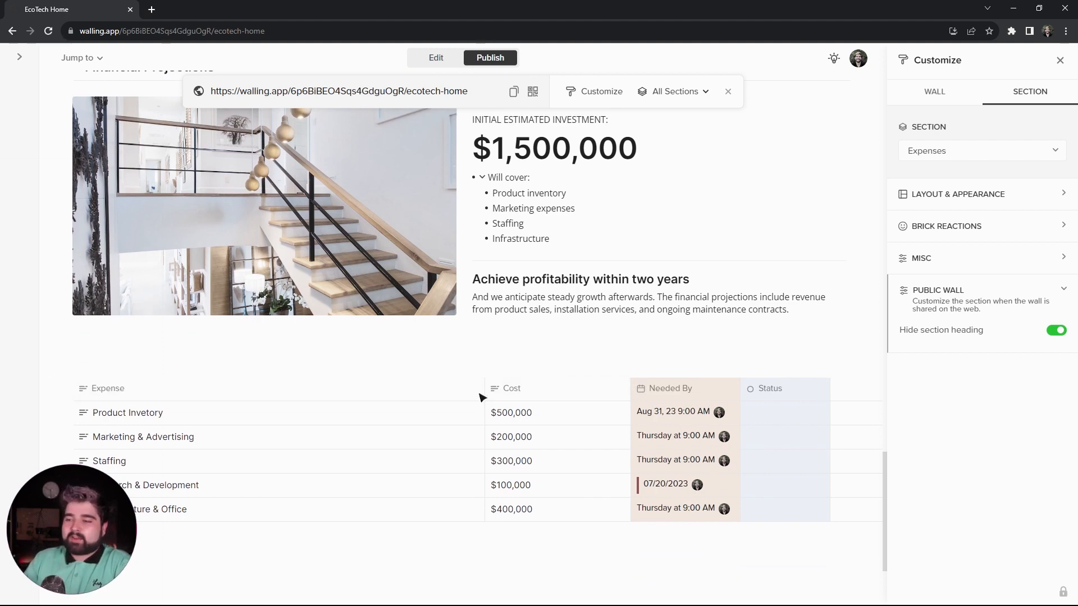
scroll(561, 365, up, 2)
scroll(380, 374, down, 2)
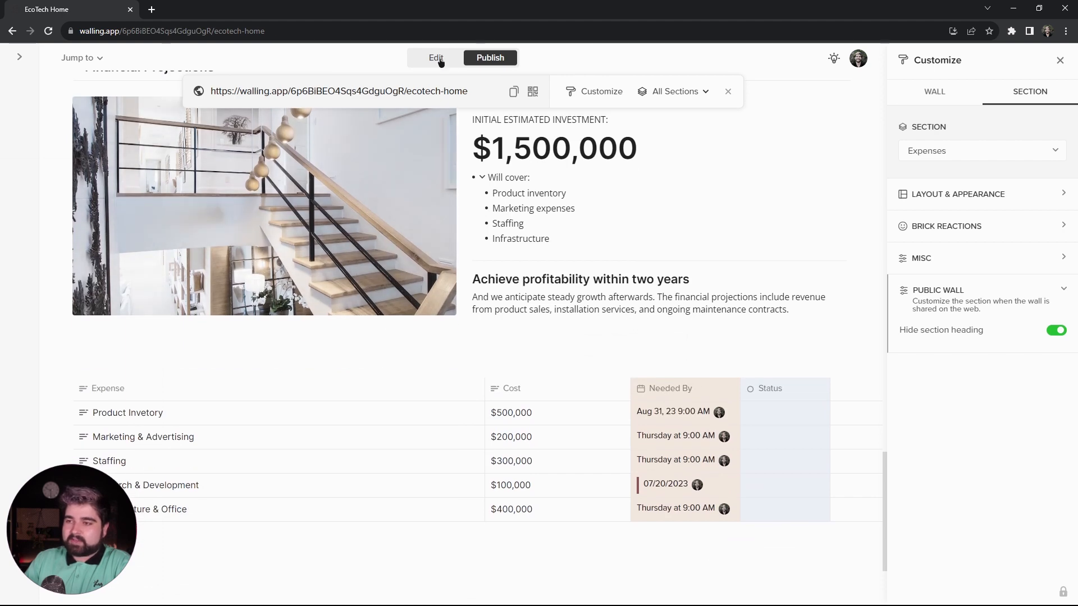
- Add a section named "Conclusion" below Expenses and hide its section heading on the public wall
click(441, 62)
click(120, 390)
text(Co)
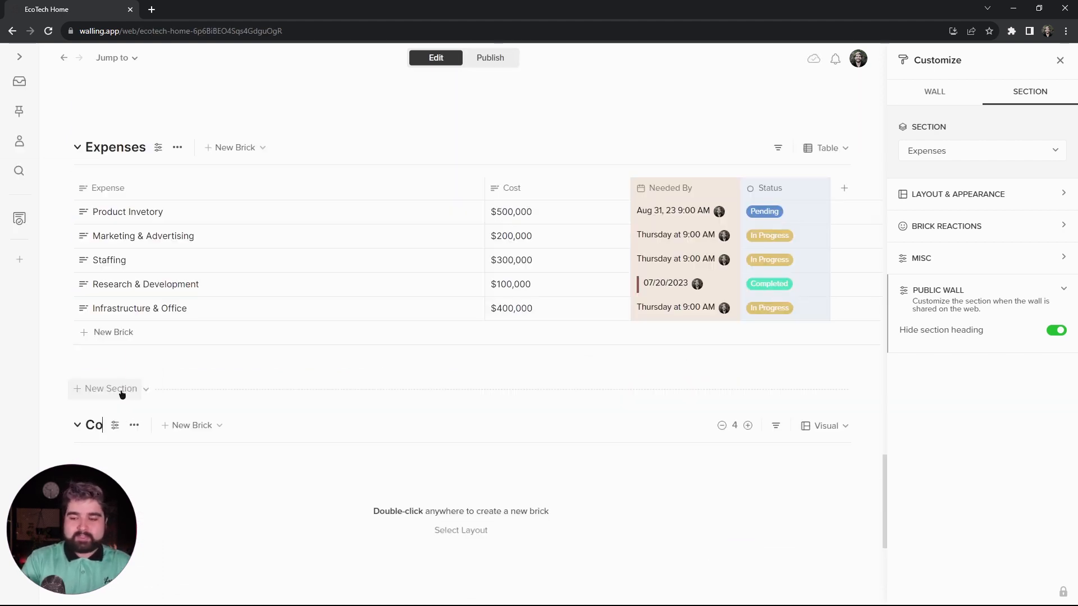
text(nclusi)
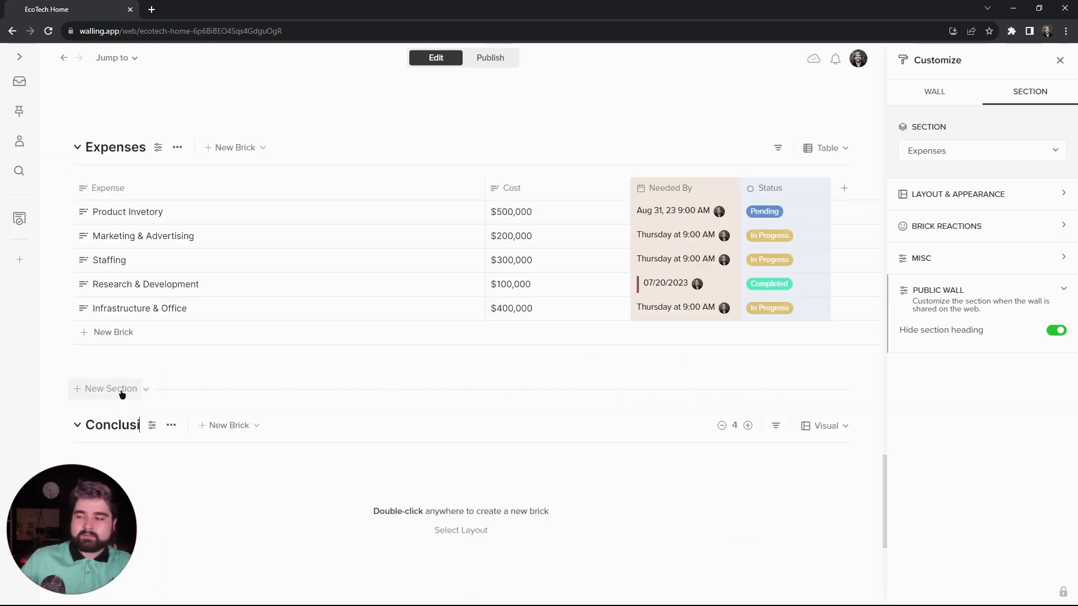
text(on)
click(167, 425)
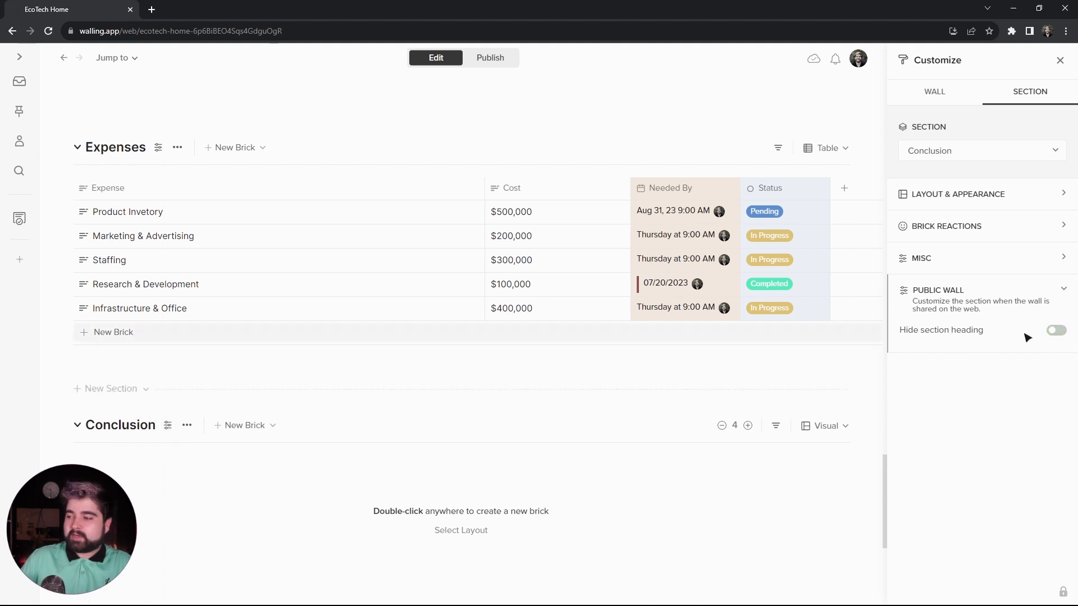
click(1057, 331)
- Create a brick headed "In conclusion..." in the Conclusion section and stretch it across the section's full width
scroll(409, 312, down, 3)
double_click(416, 343)
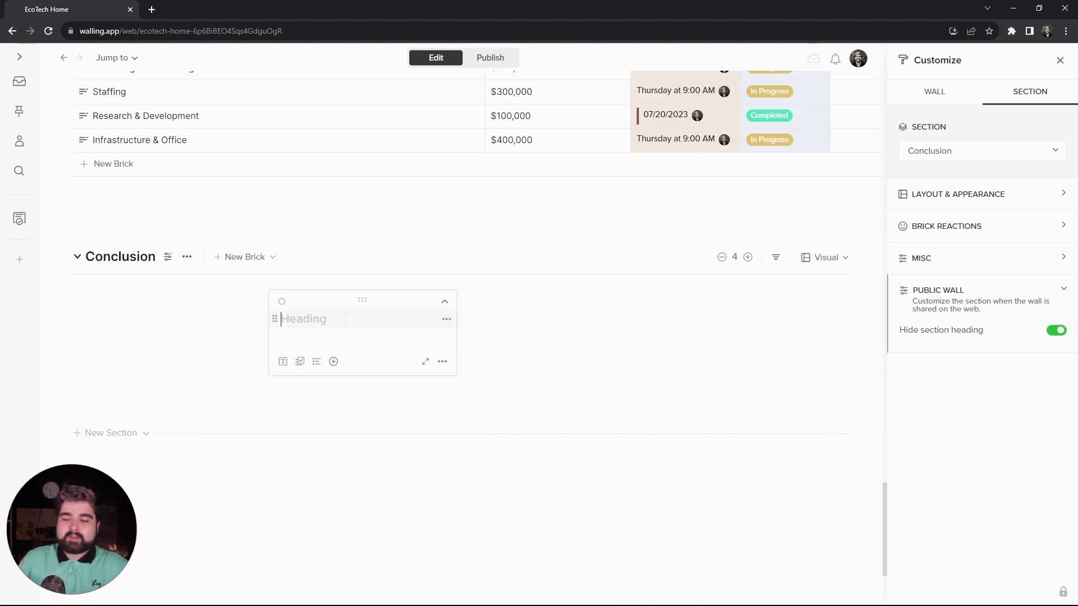
text(In co)
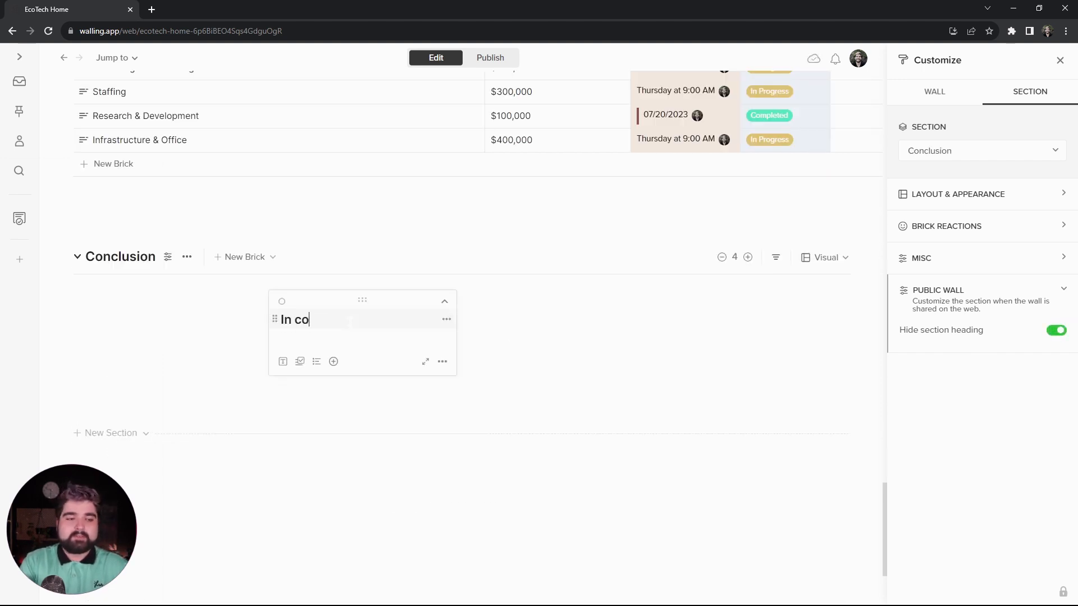
text(nclusion)
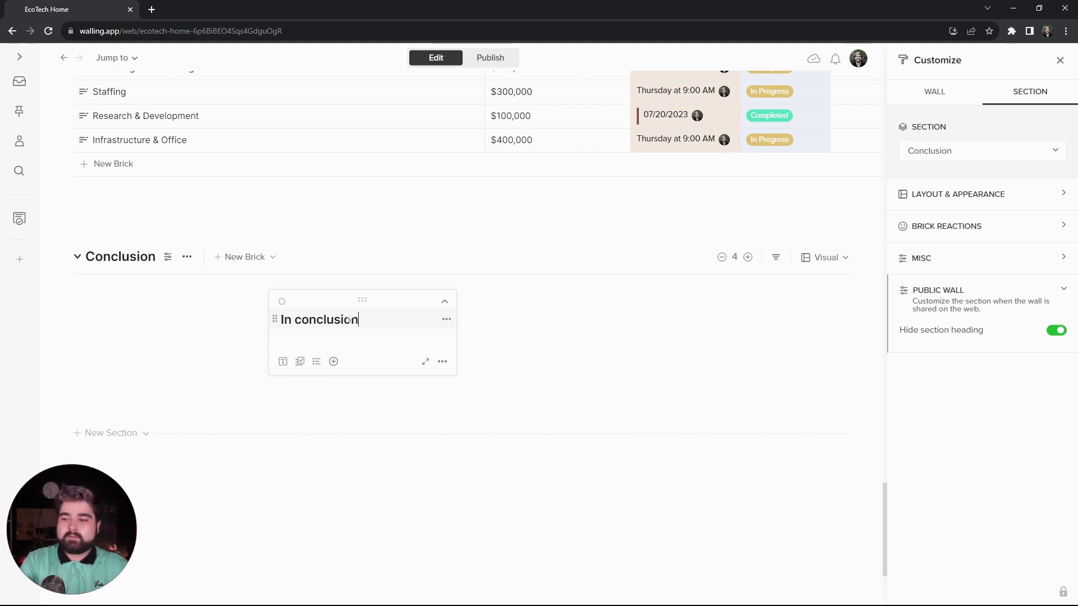
text(...)
drag(455, 319, 843, 315)
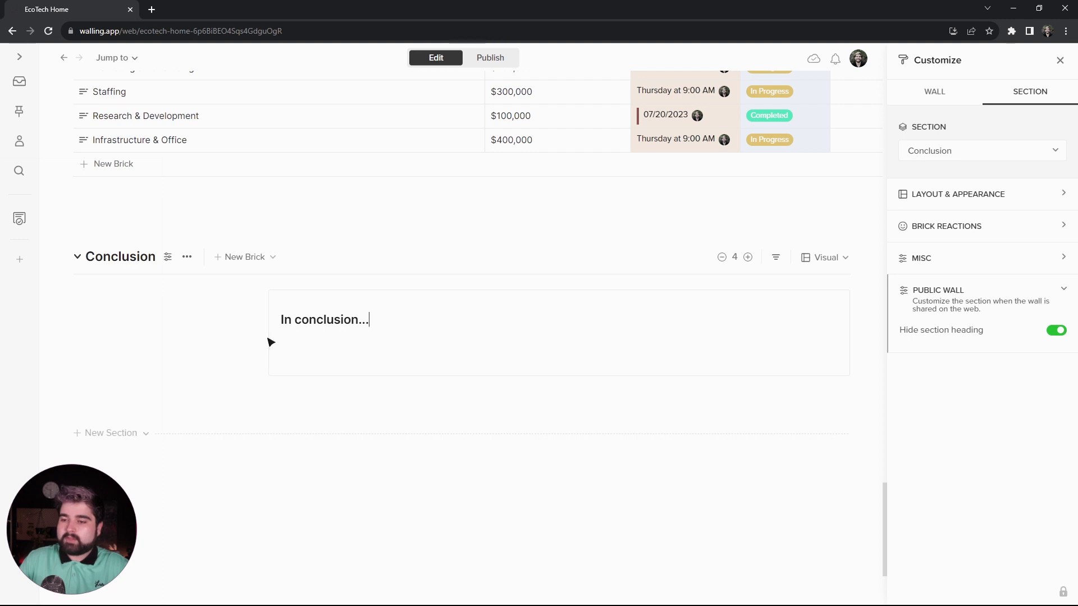
drag(269, 334, 79, 330)
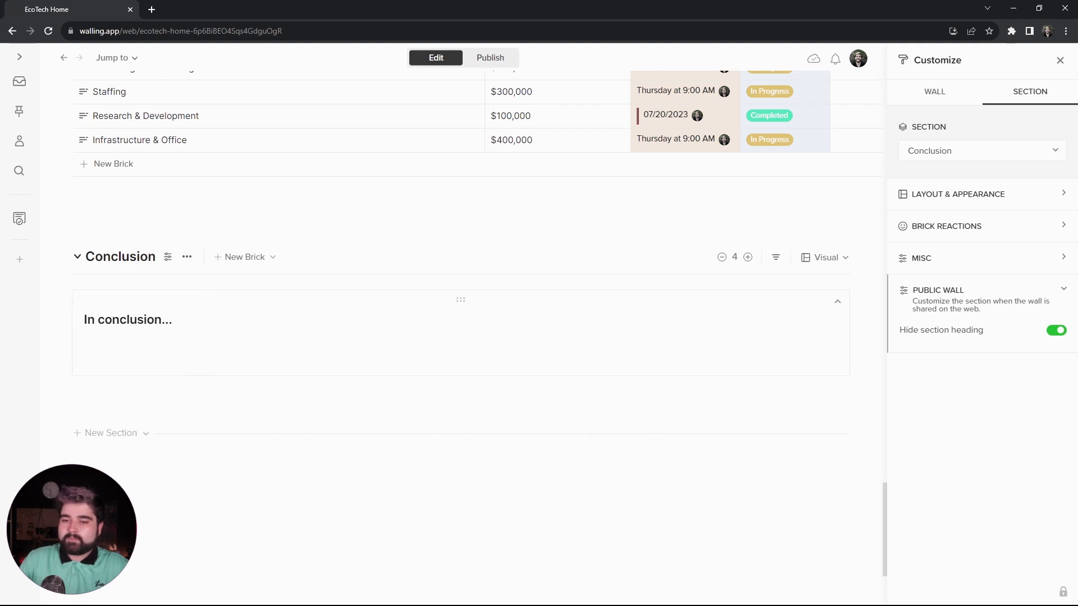
- Format the "In conclusion..." heading as Title text and centre it
drag(174, 320, 72, 323)
click(165, 299)
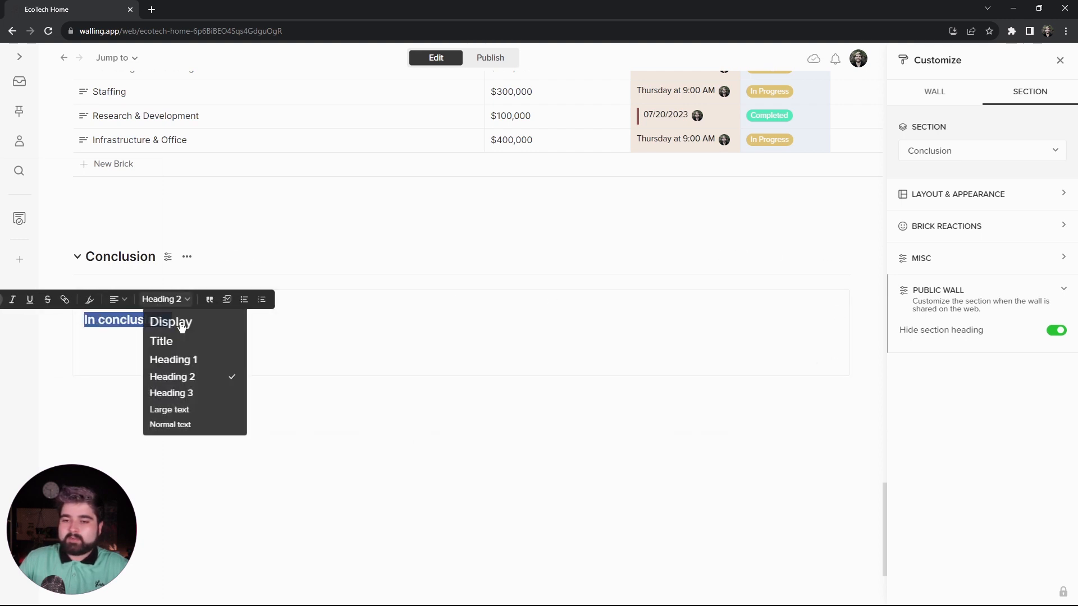
click(188, 343)
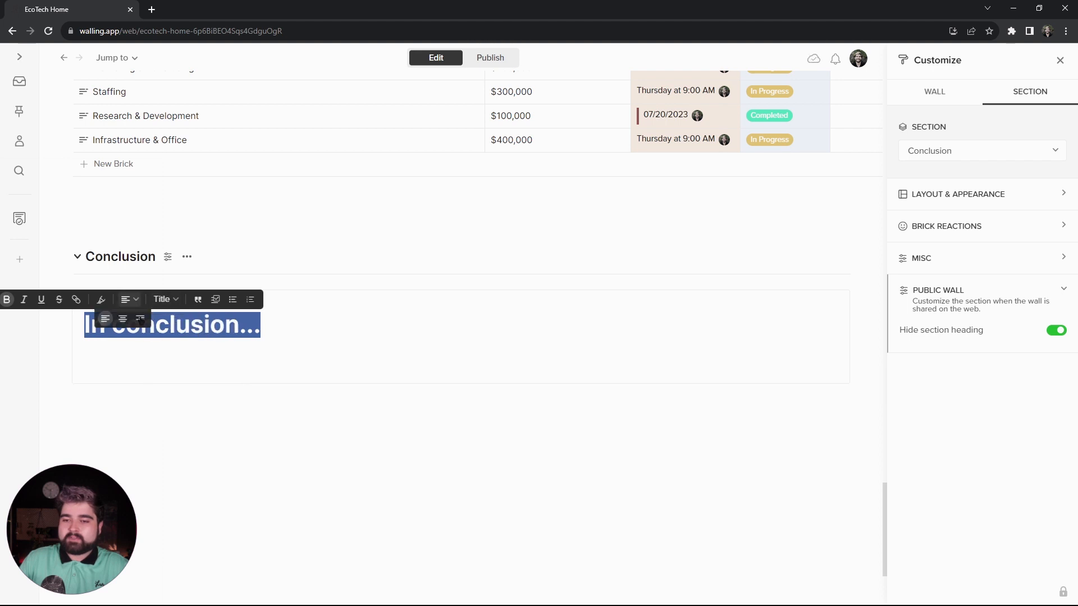
click(123, 319)
- Add the closing EcoTech Homes paragraph beneath the "In conclusion..." heading and centre-align it
drag(274, 374, 83, 349)
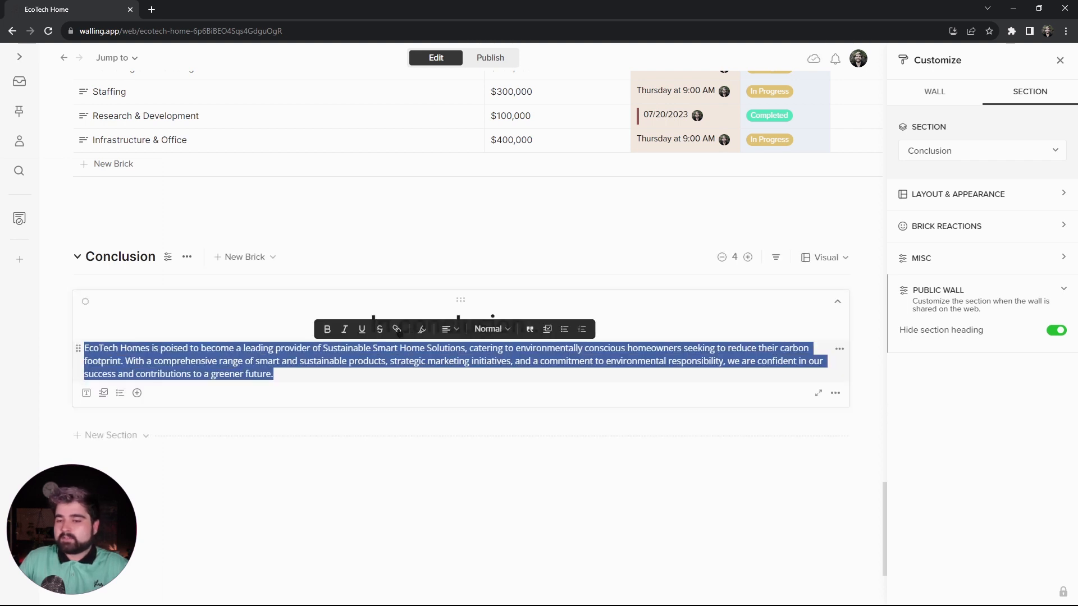
click(450, 330)
click(455, 349)
click(571, 419)
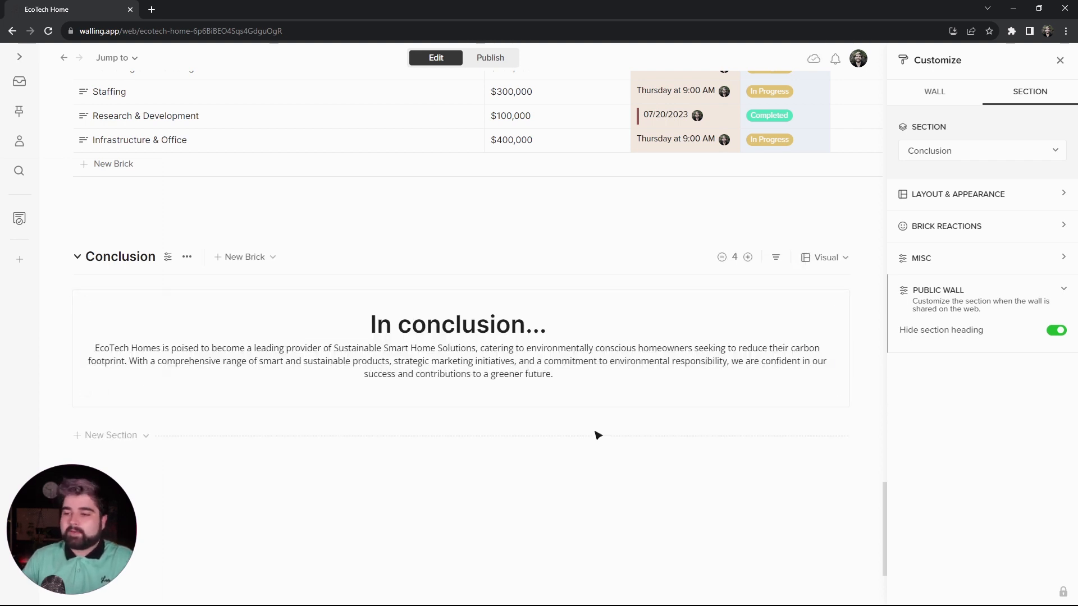
- Preview the published wall, examining its sections and testing how the Market Analysis section collapses and expands
scroll(597, 435, up, 4)
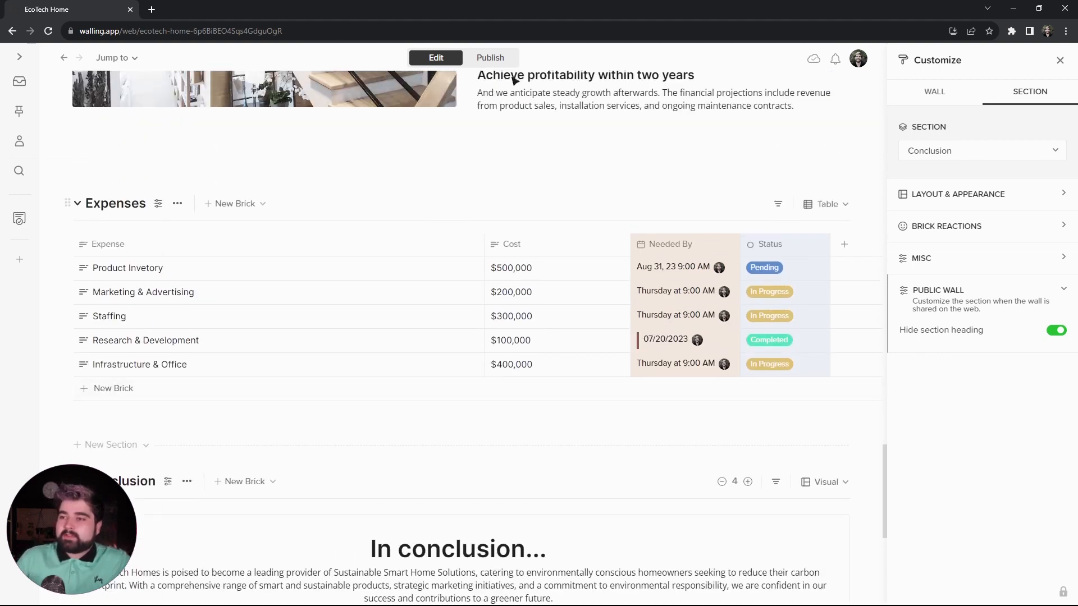
click(499, 59)
scroll(322, 426, up, 6)
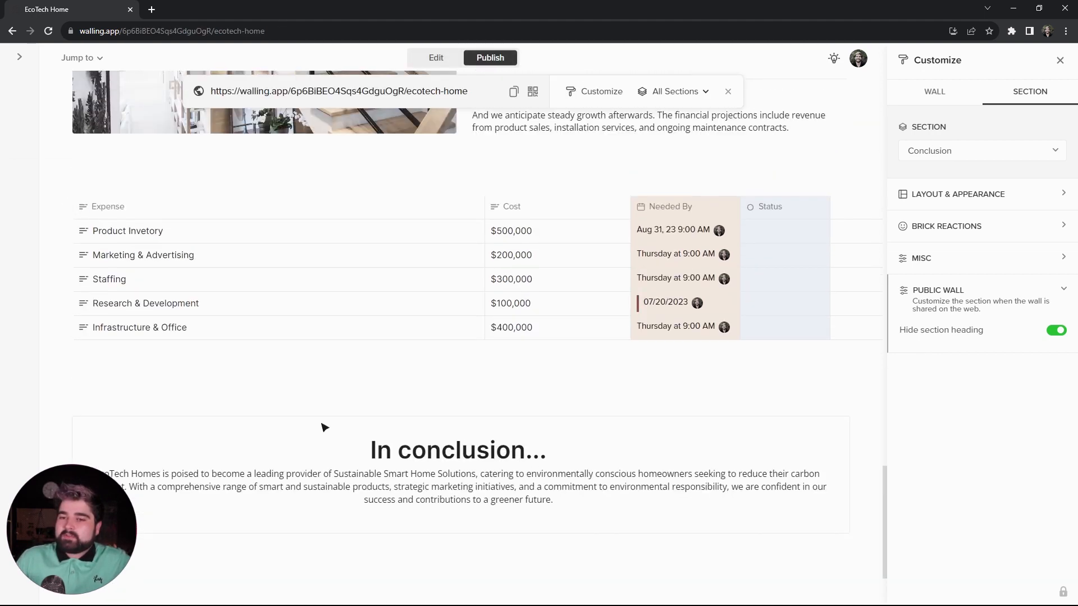
scroll(312, 427, up, 20)
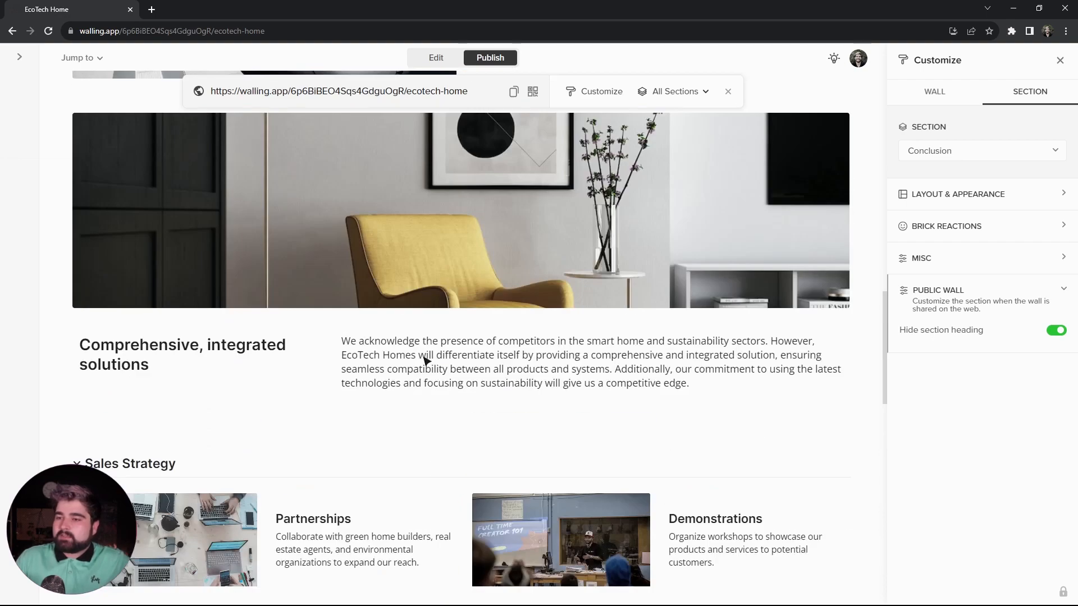
scroll(112, 229, down, 1)
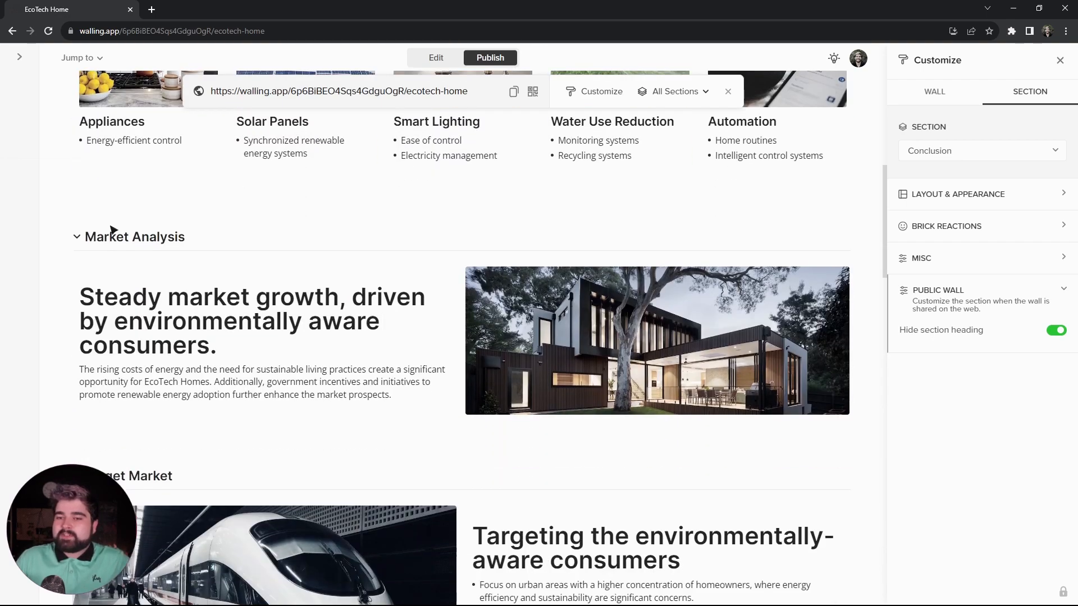
click(77, 238)
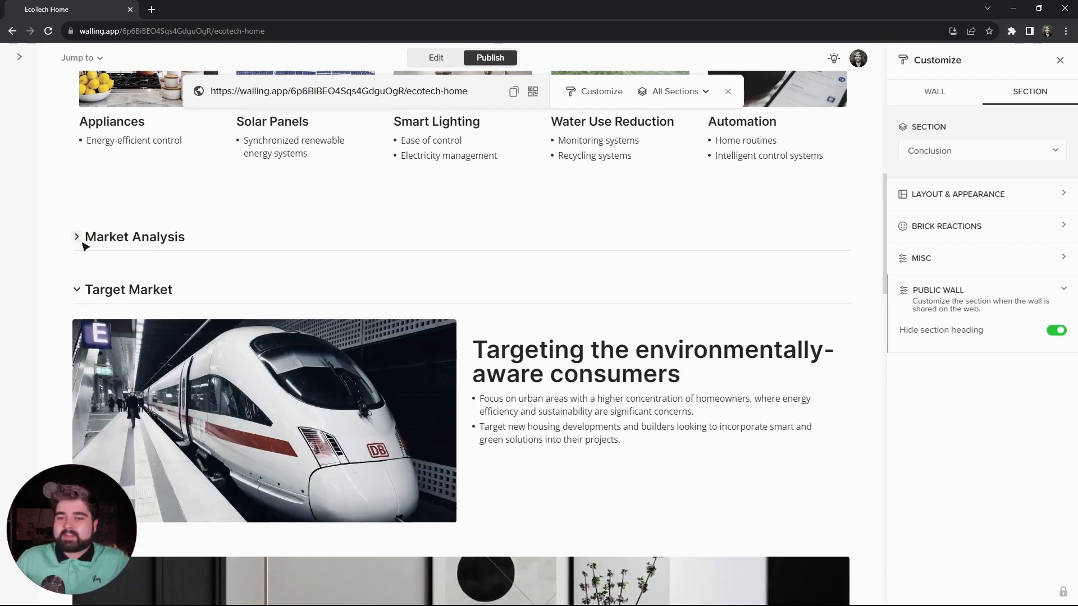
click(77, 238)
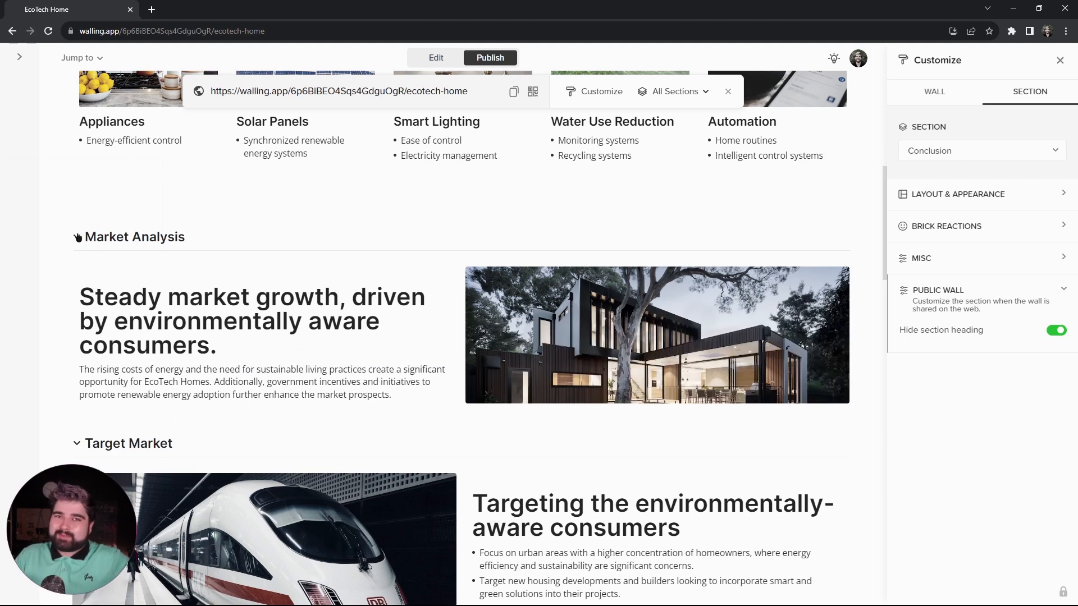
- Return to editing and turn off the collapsible option for the wall's sections
click(452, 58)
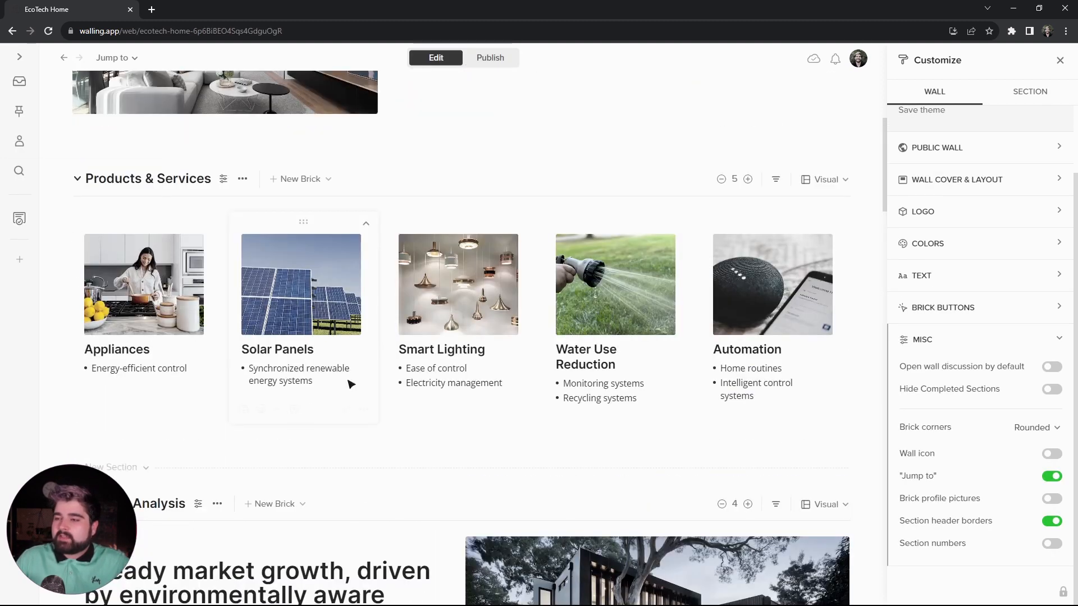
click(1032, 91)
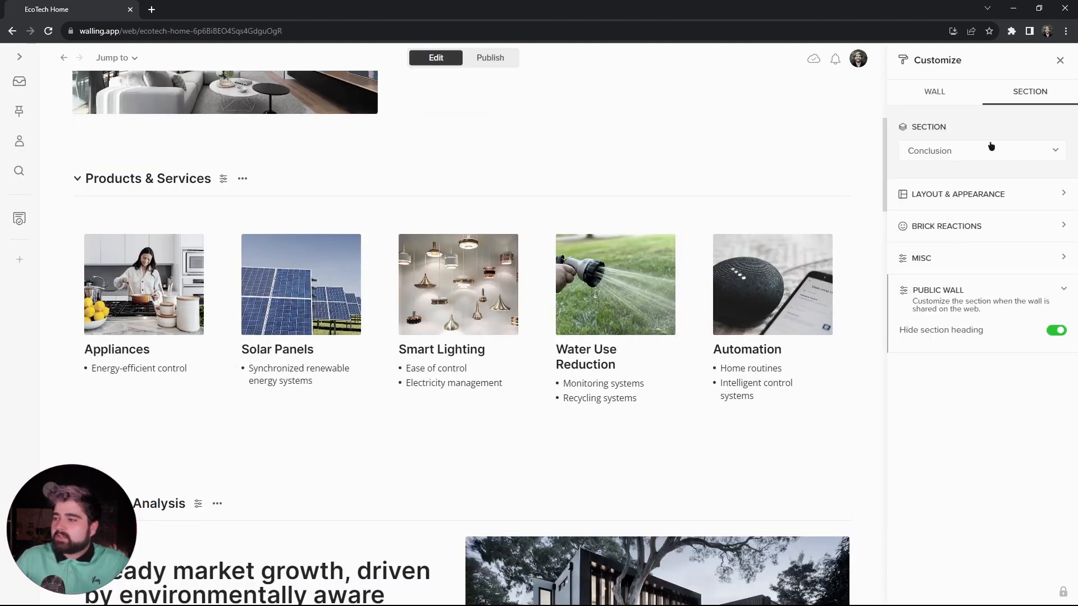
click(972, 261)
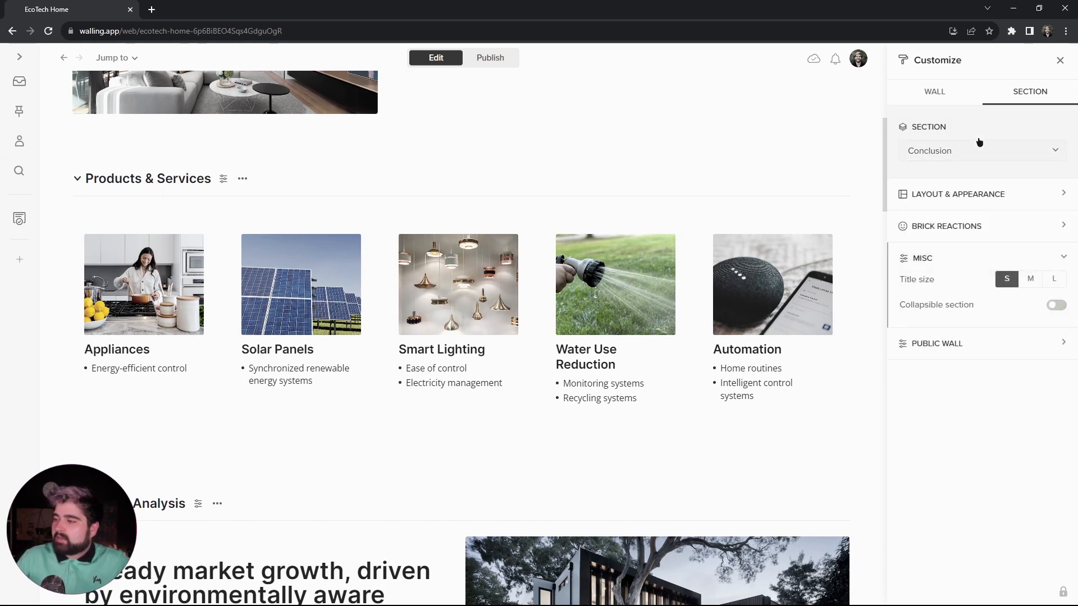
click(915, 149)
click(947, 175)
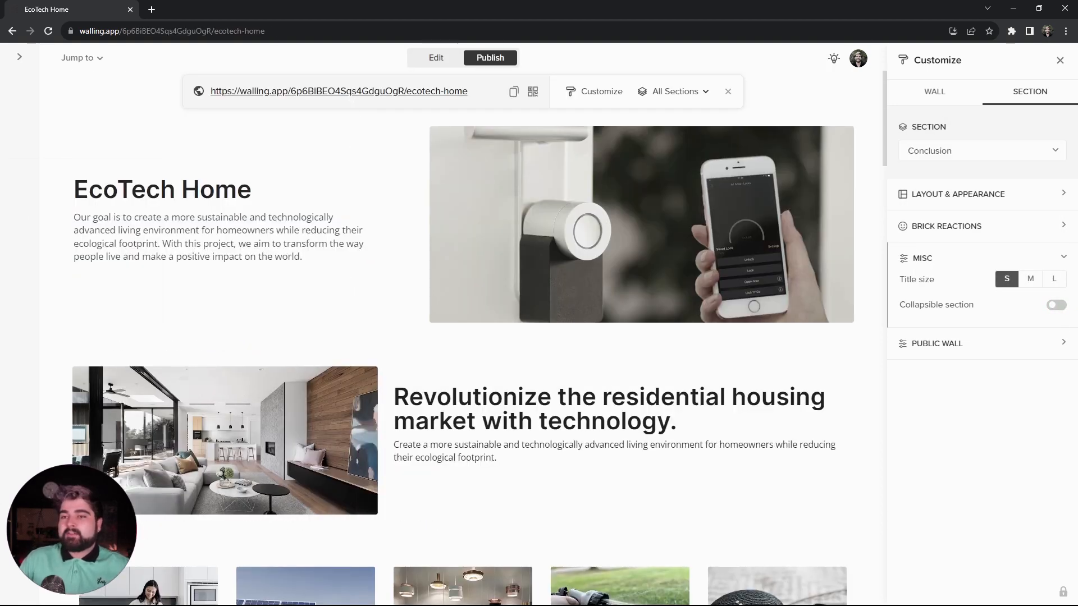
- Open the wall's public link and use its section navigation to go to Expenses
click(349, 94)
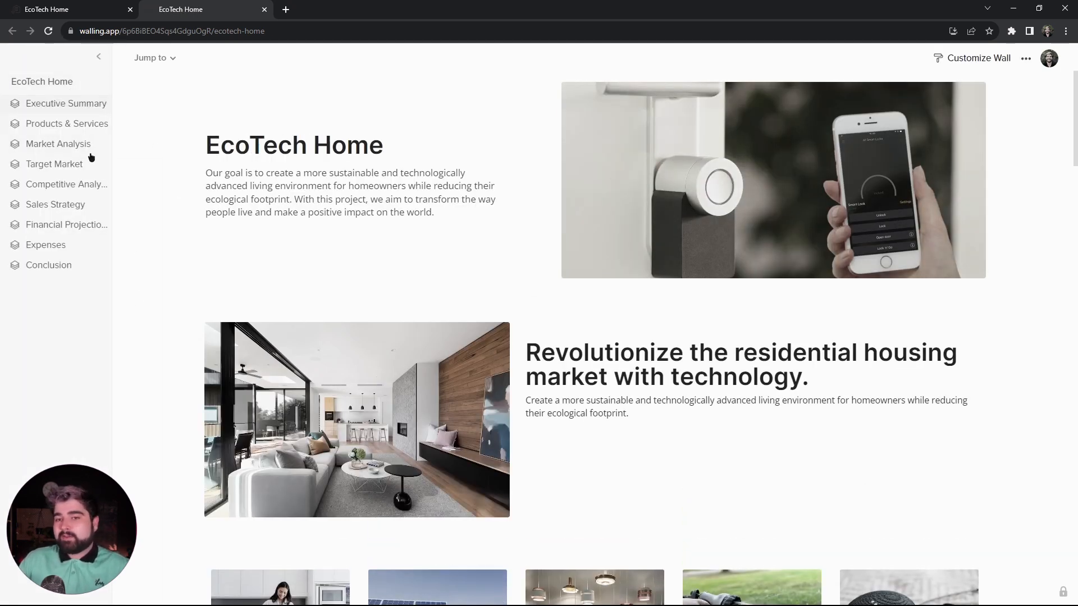
scroll(169, 242, down, 10)
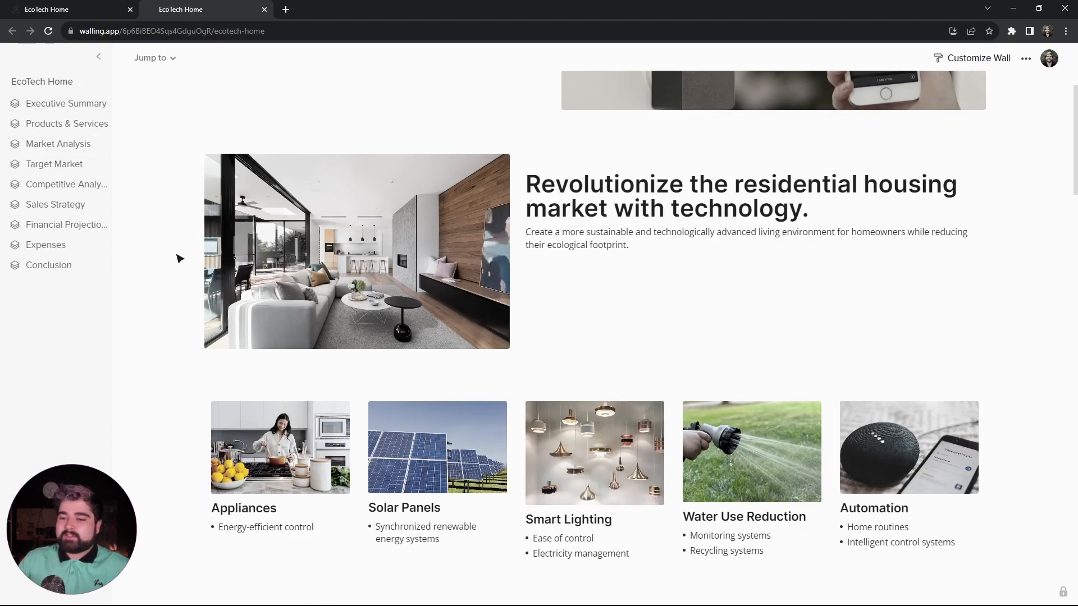
click(70, 244)
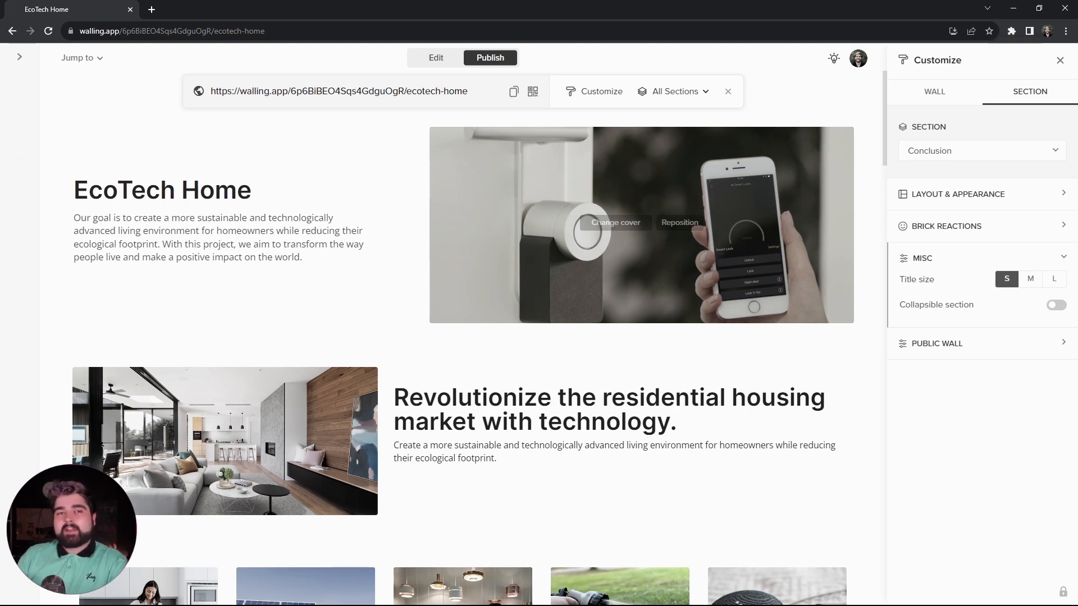
- Exclude the Expenses section from the shared sections and reopen the wall's public link
click(700, 91)
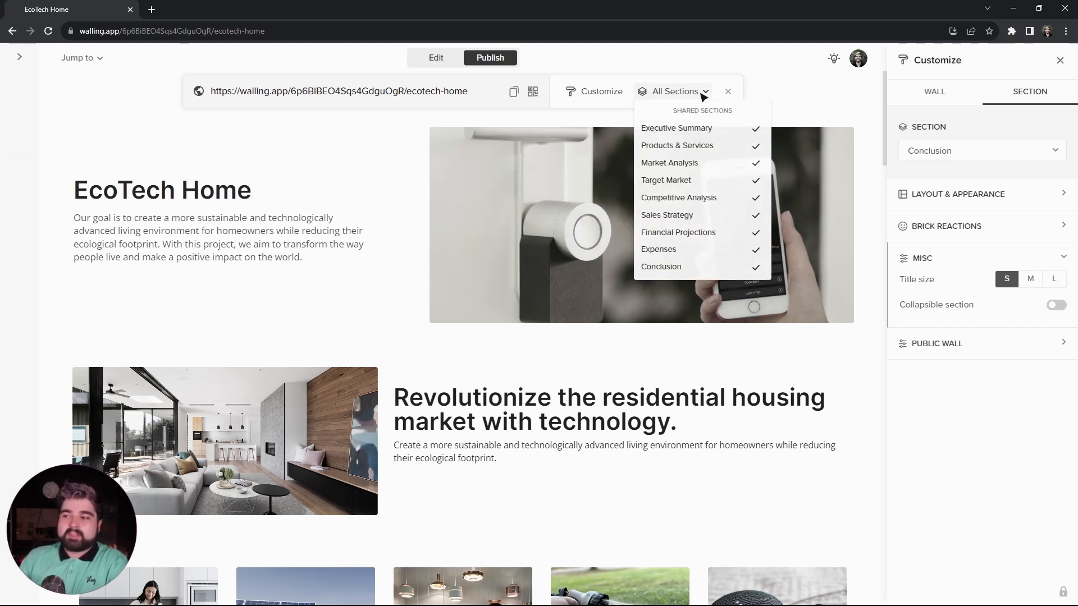
click(748, 253)
click(391, 94)
click(392, 94)
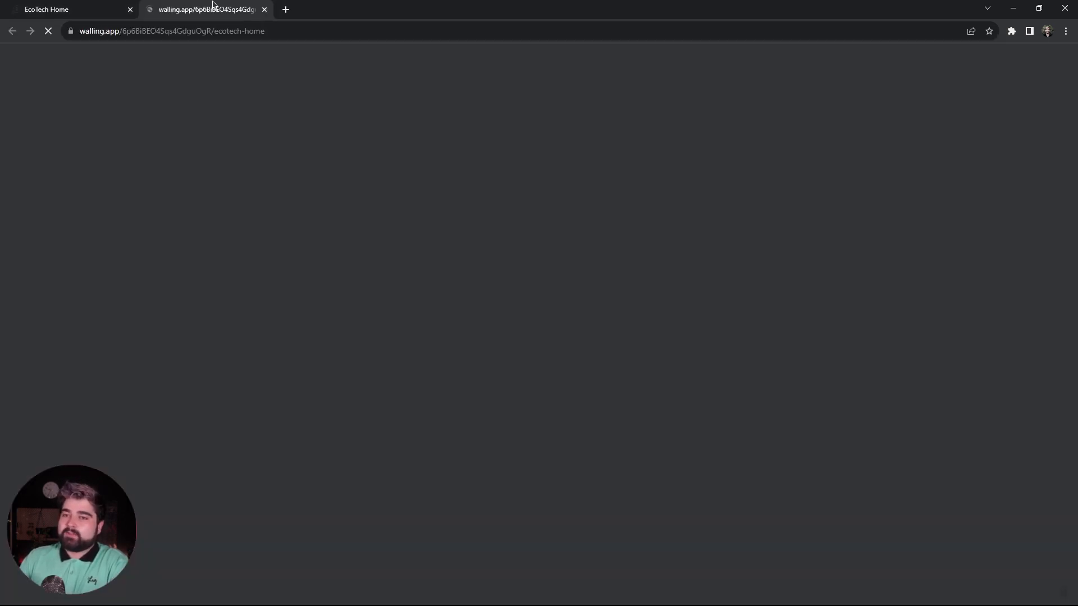
- Examine the public page down to the conclusion to check that the Expenses section is left out
scroll(255, 213, down, 10)
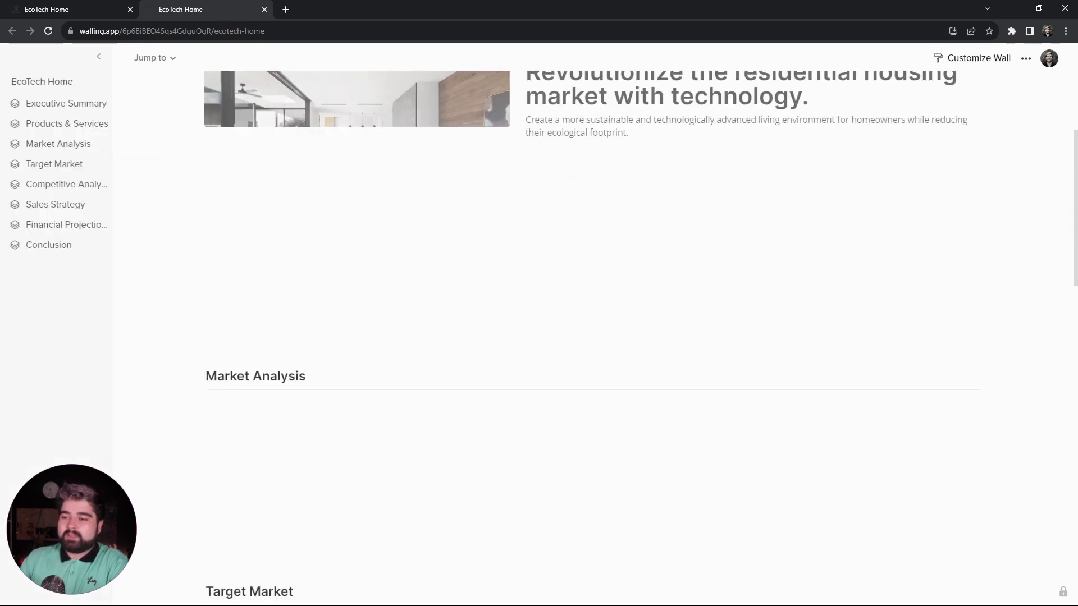
scroll(191, 229, down, 5)
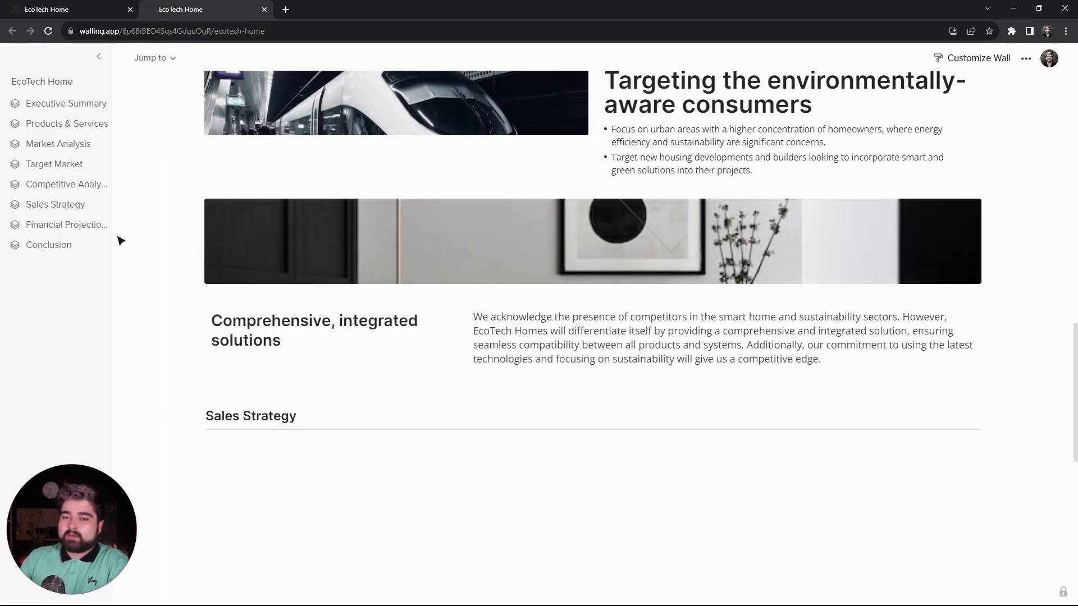
scroll(129, 247, down, 8)
scroll(151, 257, down, 5)
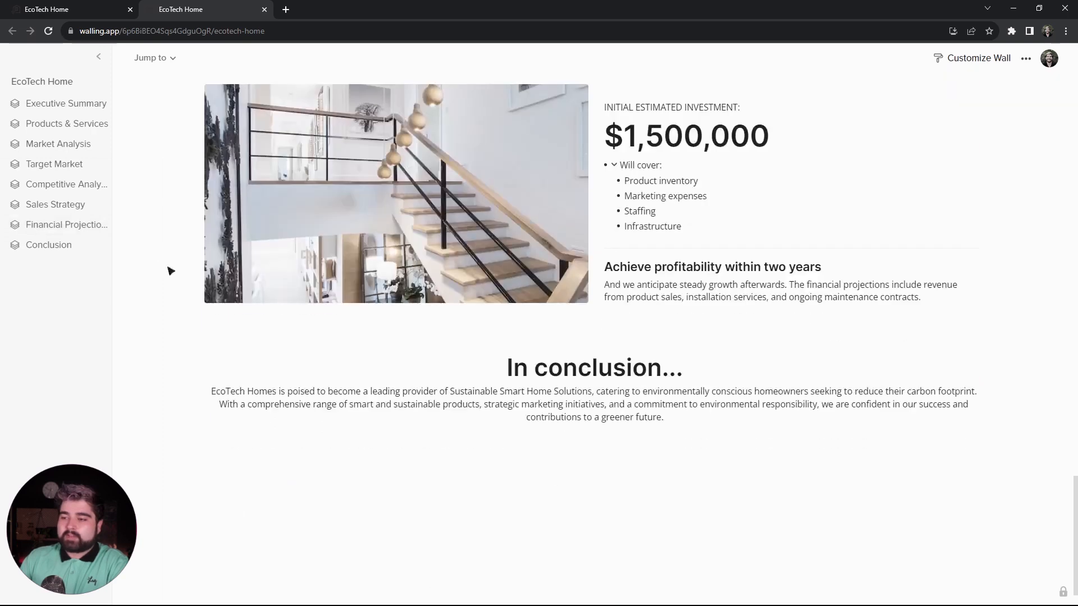
scroll(179, 293, up, 1)
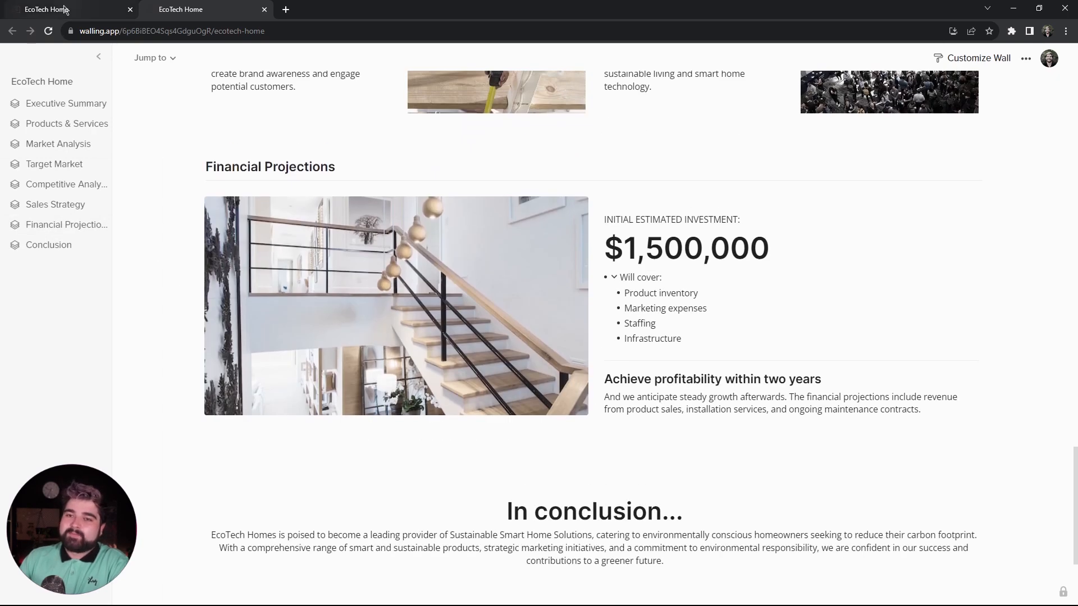
- Show the QR code for the public wall and review the published page down to Sales Strategy
click(65, 9)
click(534, 92)
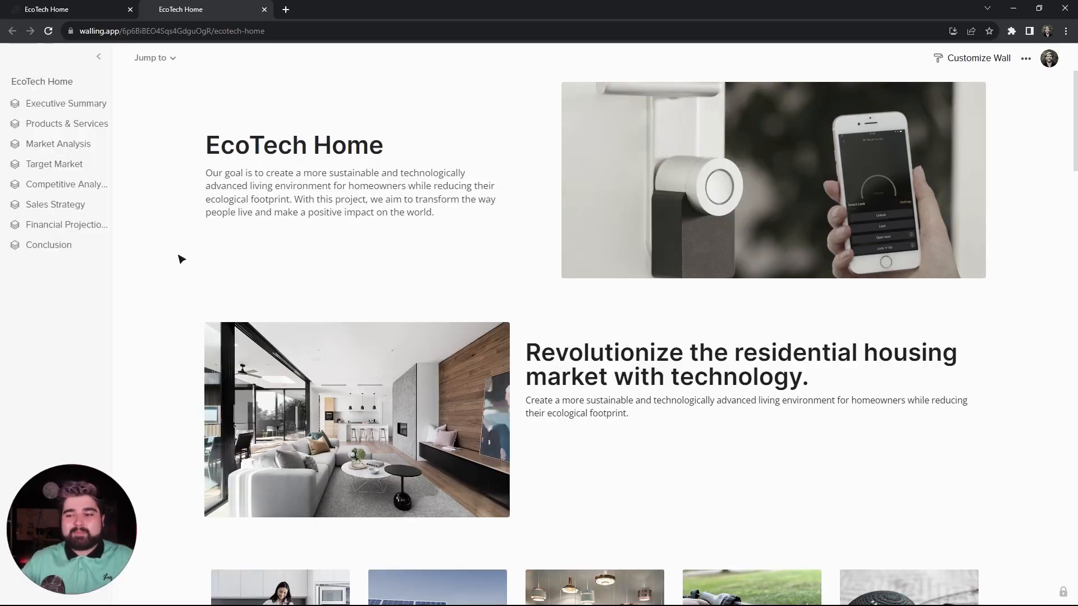
scroll(180, 259, down, 8)
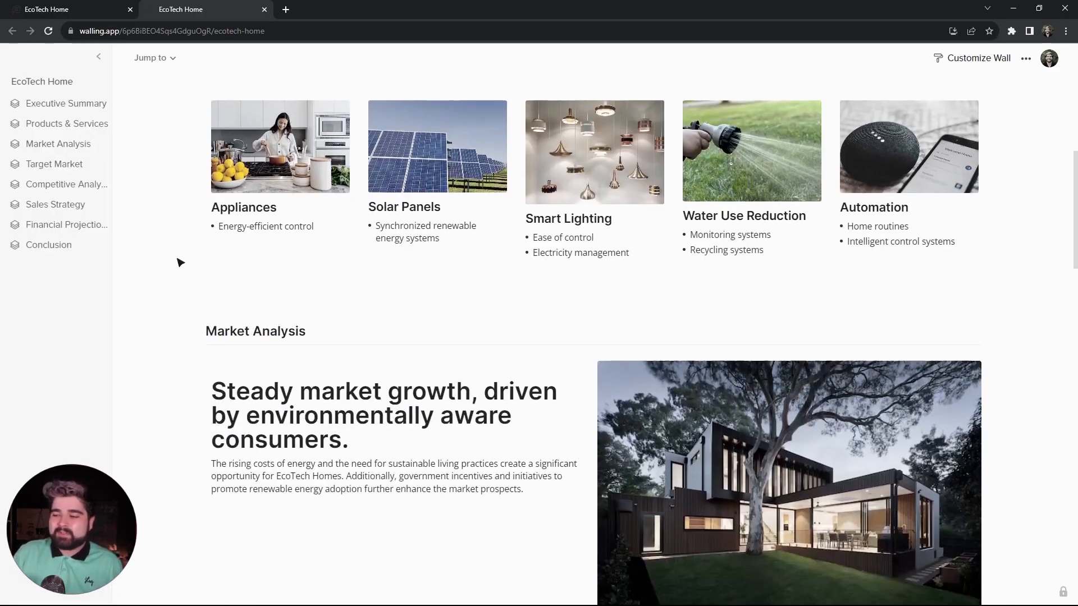
scroll(181, 262, down, 6)
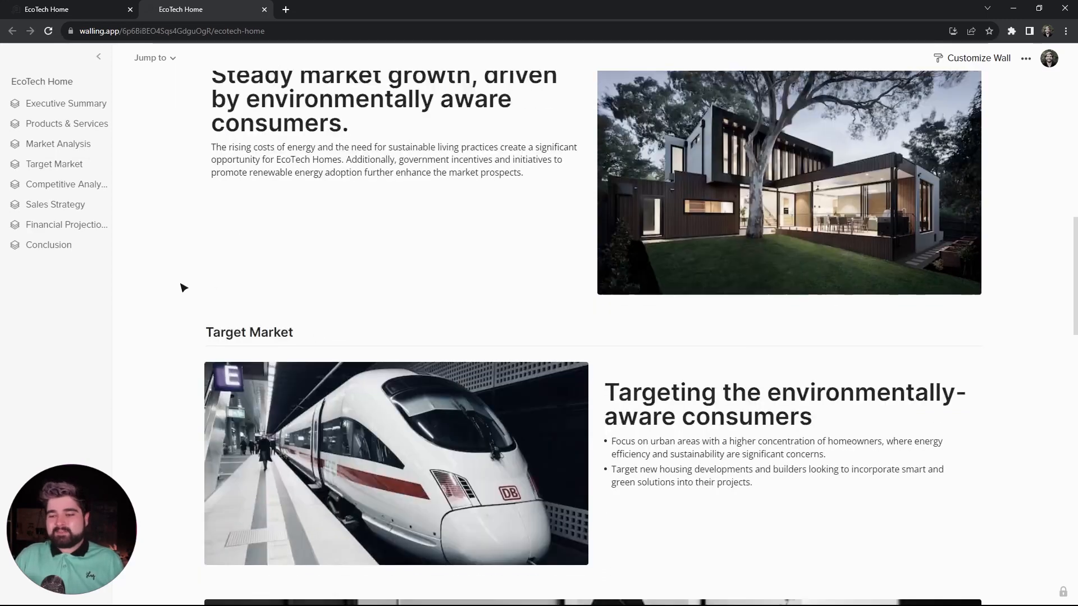
scroll(183, 288, down, 7)
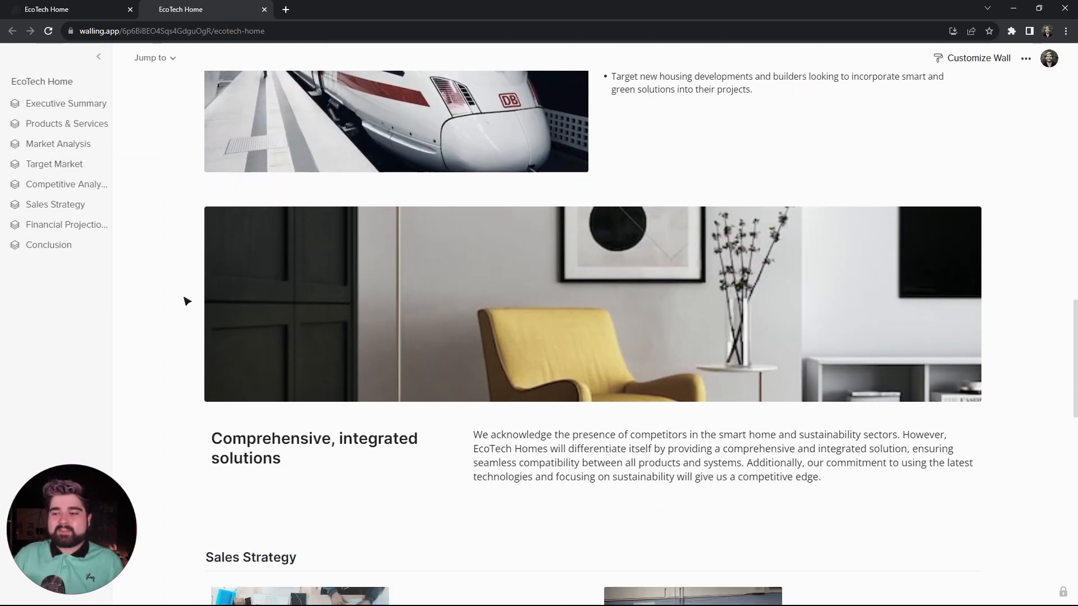
scroll(187, 301, down, 1)
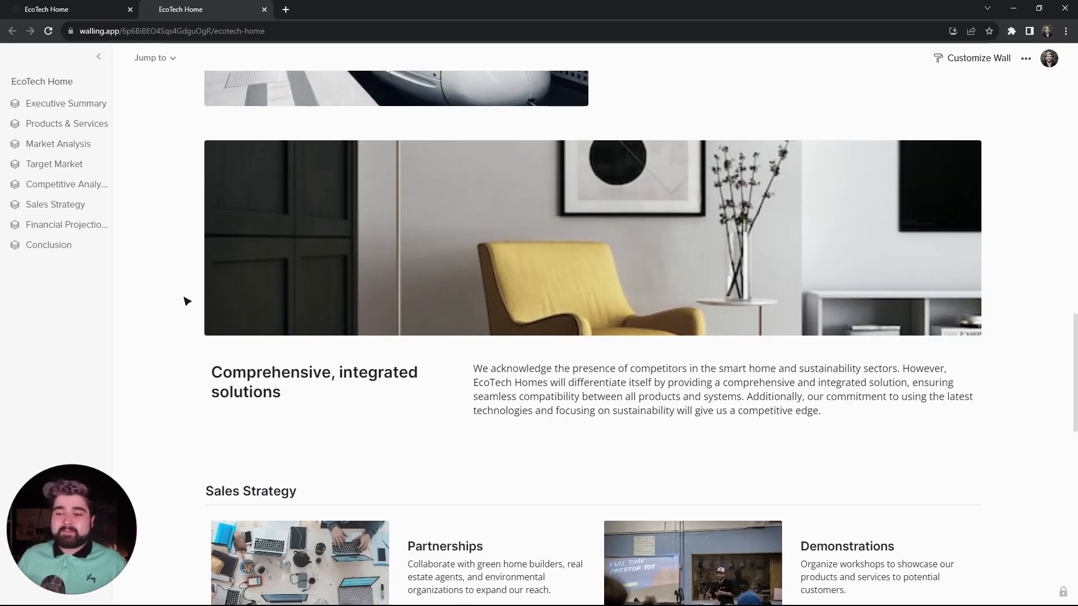
scroll(187, 302, down, 1)
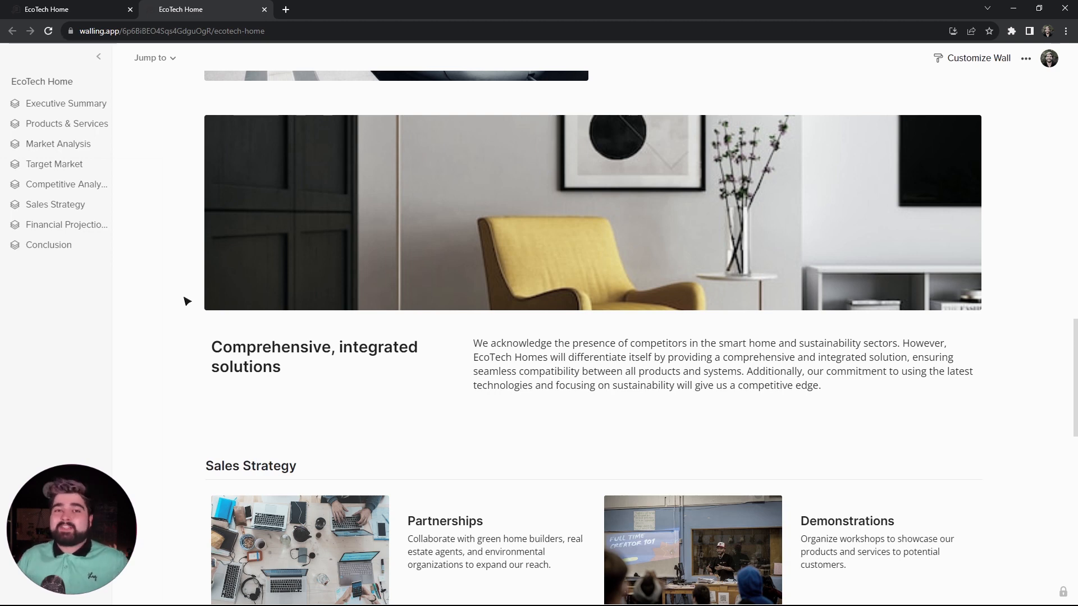